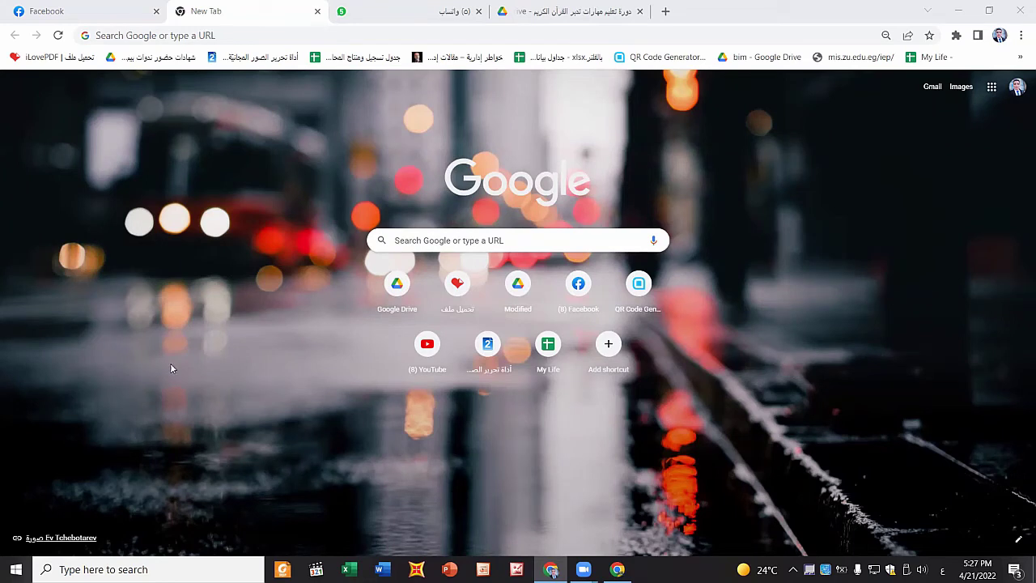
Step: Follow the Google Drive library link in the WhatsApp course group's description and switch to its tab
{"action": "left_click", "coordinate": [391, 16]}
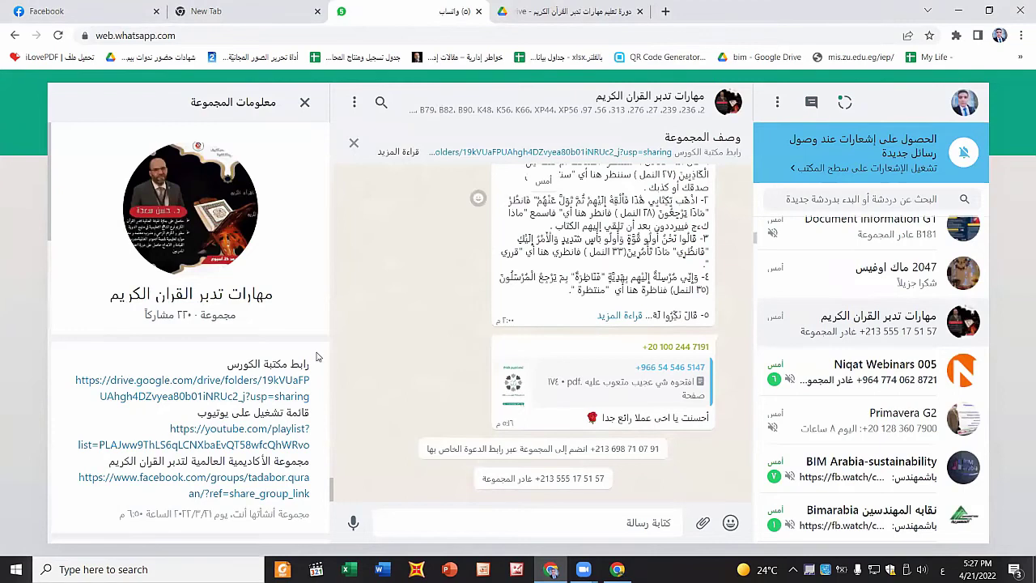
{"action": "left_click", "coordinate": [263, 382]}
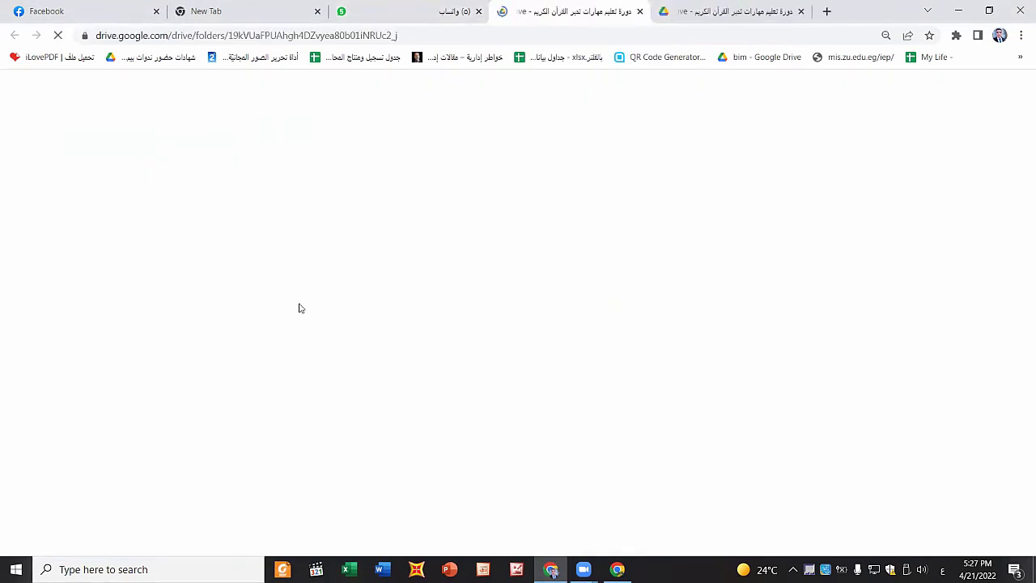
{"action": "key", "text": "ctrl+shift+Tab"}
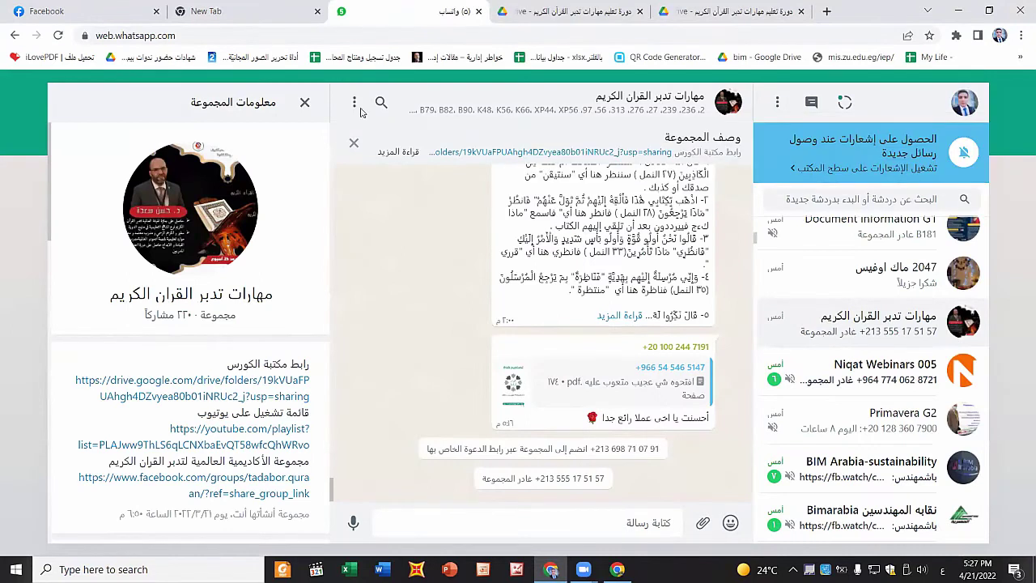
{"action": "left_click", "coordinate": [611, 7]}
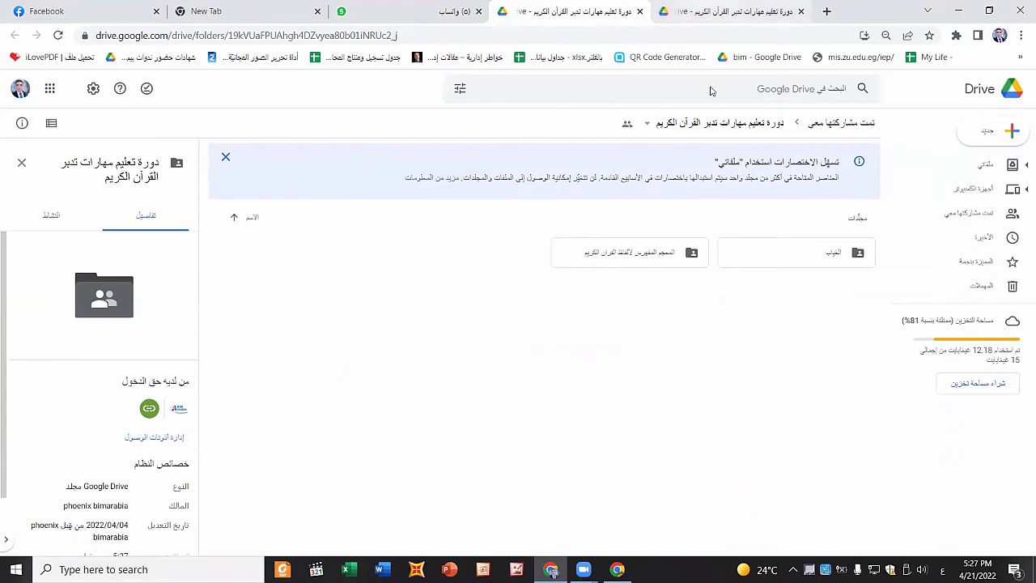
Step: Open the المعجم المفهرس لألفاظ القرآن الكريم folder and preview الكتاب كامل.pdf
{"action": "double_click", "coordinate": [627, 259]}
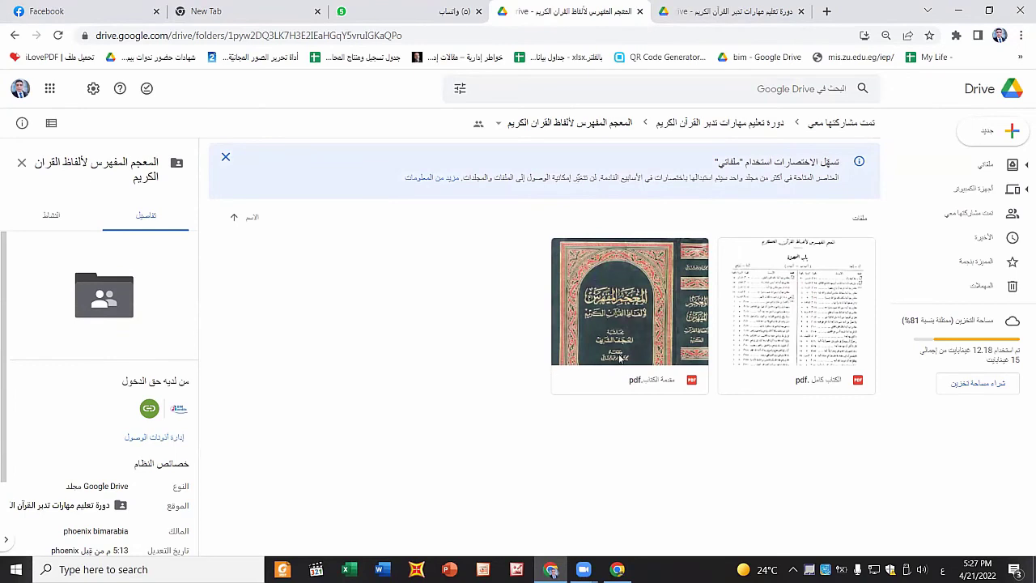
{"action": "double_click", "coordinate": [798, 286]}
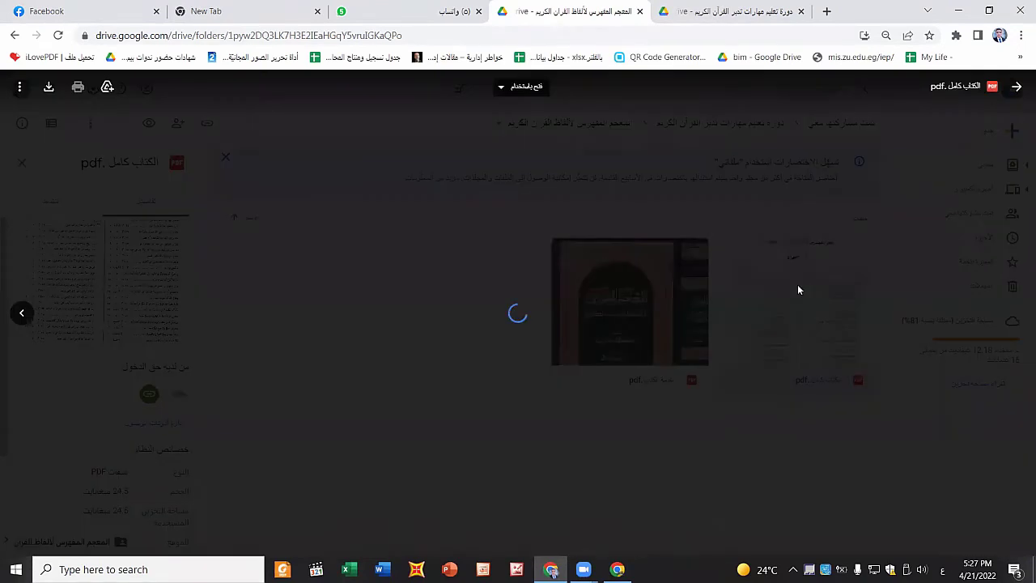
Step: Scroll the concordance PDF from page 1 to about page 26, near the أذن – أرض entries
{"action": "scroll", "coordinate": [553, 310], "scroll_direction": "down", "scroll_amount": 1}
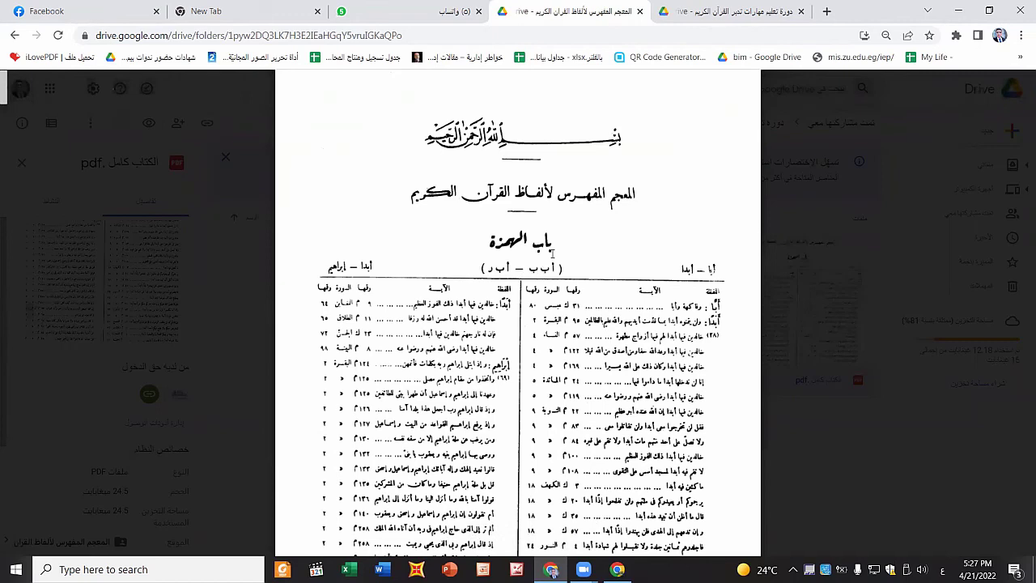
{"action": "scroll", "coordinate": [553, 254], "scroll_direction": "down", "scroll_amount": 1}
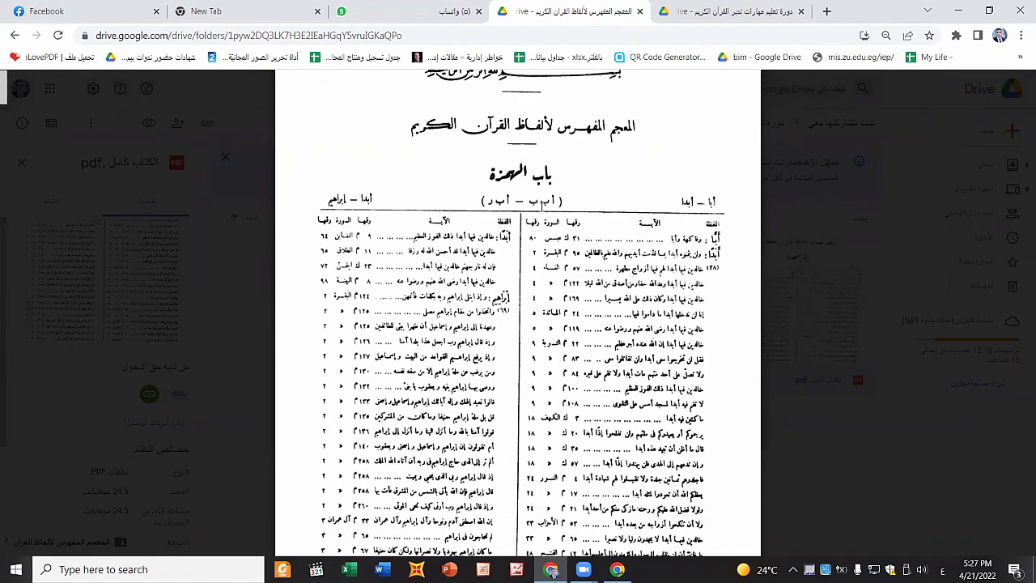
{"action": "scroll", "coordinate": [531, 199], "scroll_direction": "down", "scroll_amount": 2}
{"action": "scroll", "coordinate": [531, 200], "scroll_direction": "down", "scroll_amount": 4}
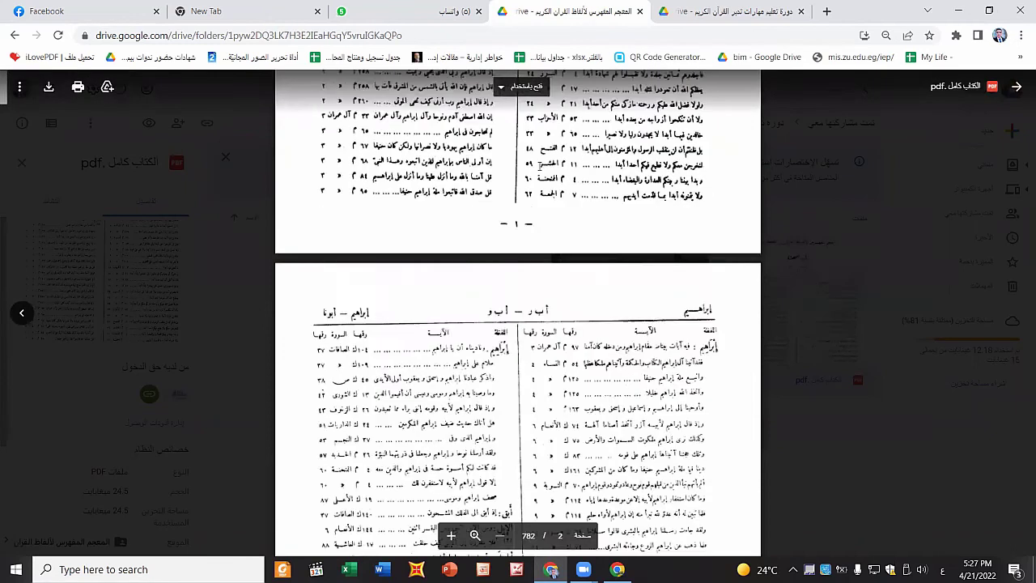
{"action": "scroll", "coordinate": [531, 200], "scroll_direction": "down", "scroll_amount": 3}
{"action": "scroll", "coordinate": [531, 200], "scroll_direction": "down", "scroll_amount": 2}
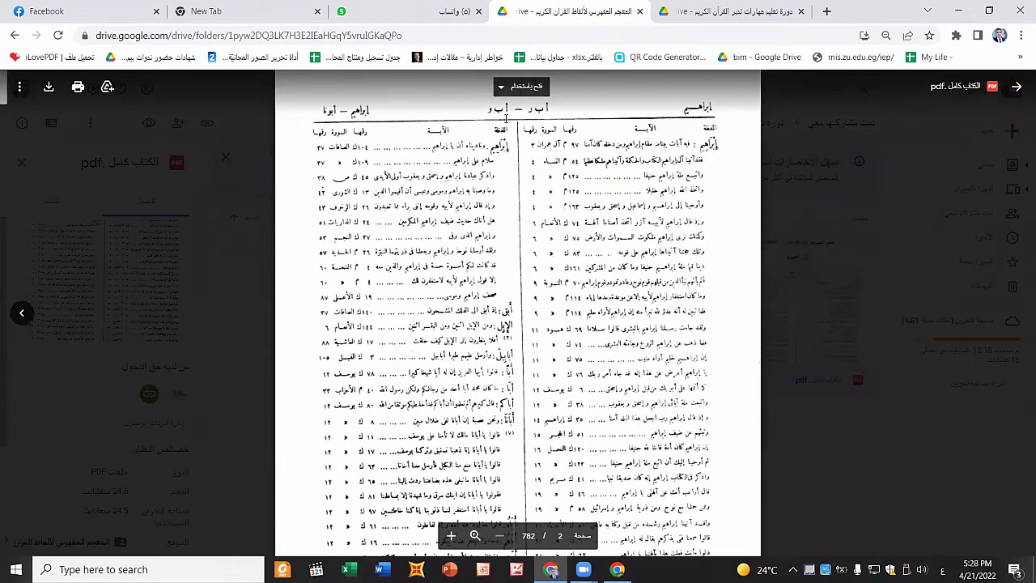
{"action": "scroll", "coordinate": [527, 176], "scroll_direction": "down", "scroll_amount": 5}
{"action": "scroll", "coordinate": [522, 195], "scroll_direction": "down", "scroll_amount": 5}
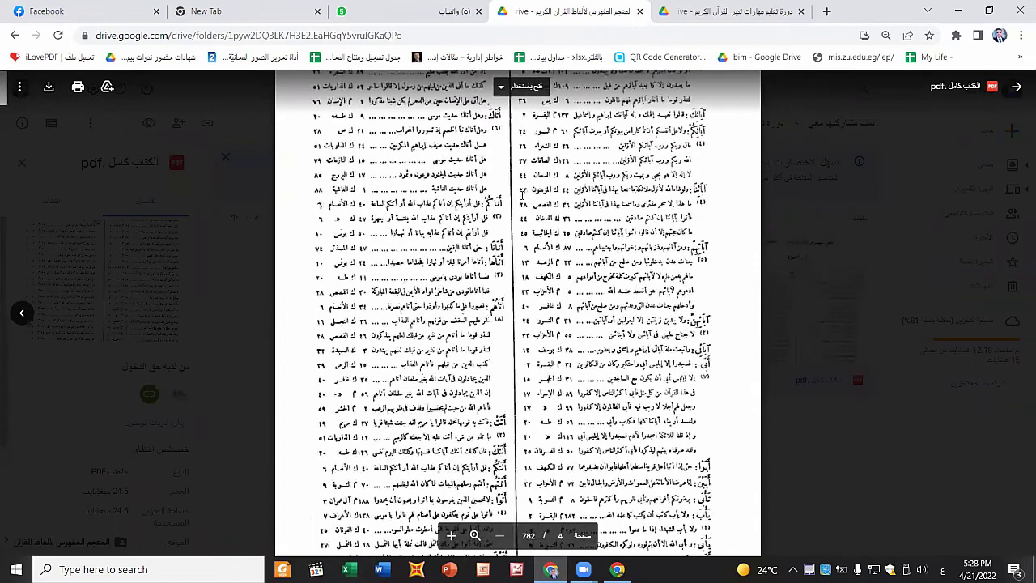
{"action": "scroll", "coordinate": [523, 195], "scroll_direction": "down", "scroll_amount": 5}
{"action": "scroll", "coordinate": [526, 210], "scroll_direction": "down", "scroll_amount": 5}
{"action": "scroll", "coordinate": [529, 231], "scroll_direction": "down", "scroll_amount": 5}
{"action": "scroll", "coordinate": [532, 251], "scroll_direction": "down", "scroll_amount": 5}
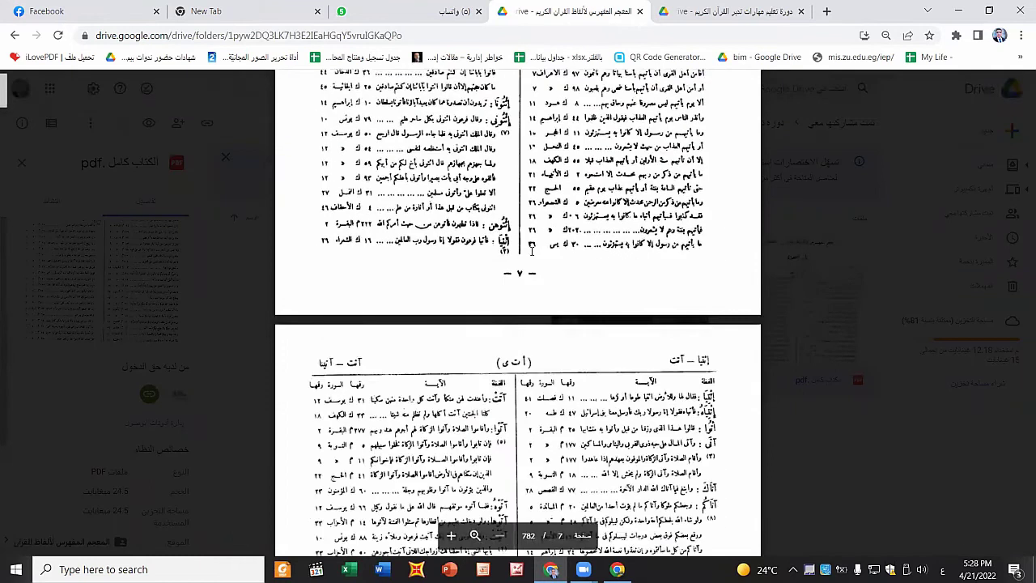
{"action": "scroll", "coordinate": [518, 241], "scroll_direction": "down", "scroll_amount": 5}
{"action": "scroll", "coordinate": [518, 241], "scroll_direction": "down", "scroll_amount": 5}
{"action": "scroll", "coordinate": [517, 241], "scroll_direction": "down", "scroll_amount": 5}
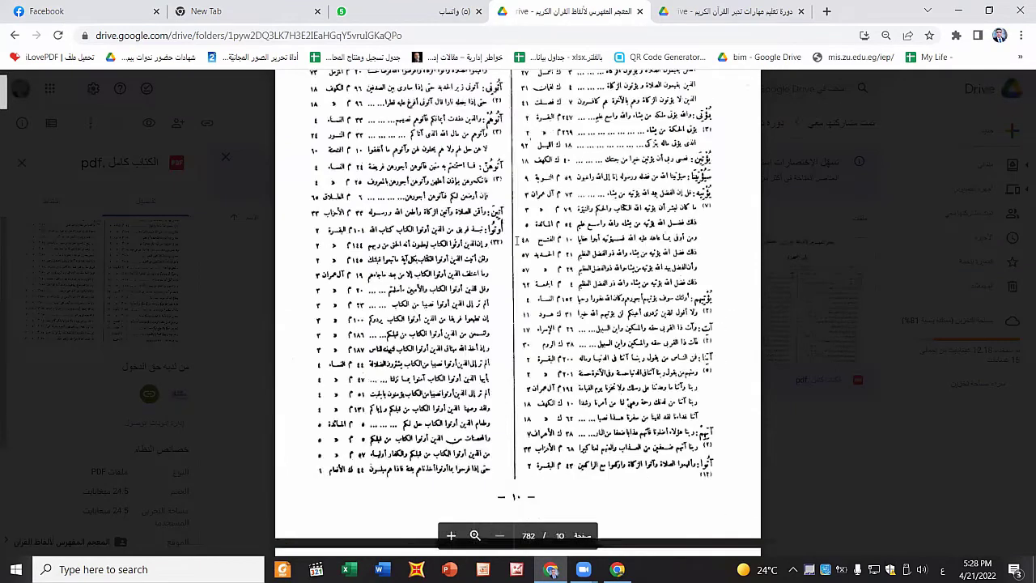
{"action": "scroll", "coordinate": [516, 235], "scroll_direction": "down", "scroll_amount": 3}
{"action": "scroll", "coordinate": [516, 203], "scroll_direction": "down", "scroll_amount": 3}
{"action": "scroll", "coordinate": [516, 170], "scroll_direction": "down", "scroll_amount": 3}
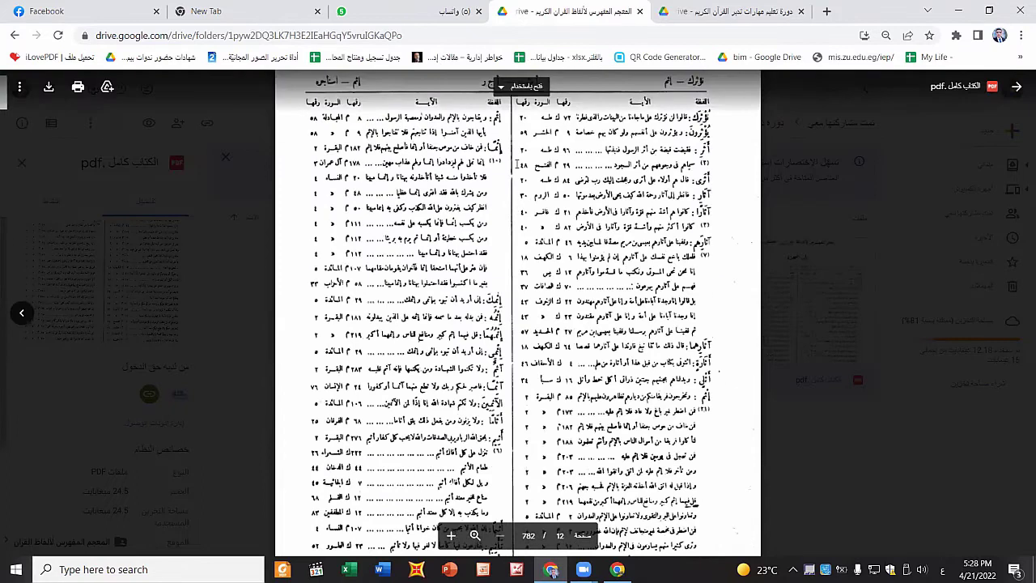
{"action": "scroll", "coordinate": [515, 194], "scroll_direction": "up", "scroll_amount": 2}
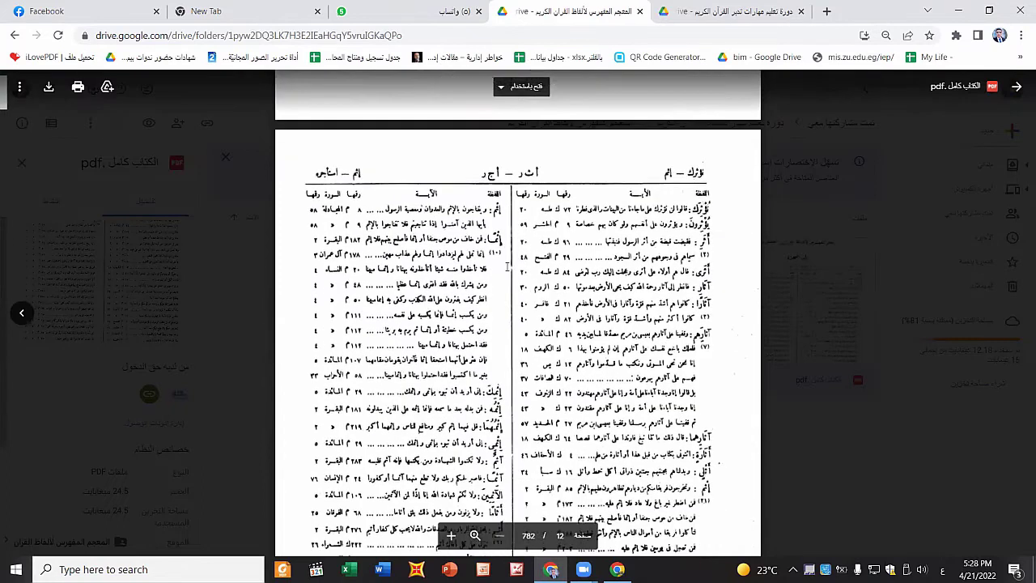
{"action": "scroll", "coordinate": [509, 263], "scroll_direction": "down", "scroll_amount": 5}
{"action": "scroll", "coordinate": [514, 255], "scroll_direction": "down", "scroll_amount": 3}
{"action": "scroll", "coordinate": [522, 242], "scroll_direction": "up", "scroll_amount": 3}
{"action": "scroll", "coordinate": [528, 230], "scroll_direction": "down", "scroll_amount": 1}
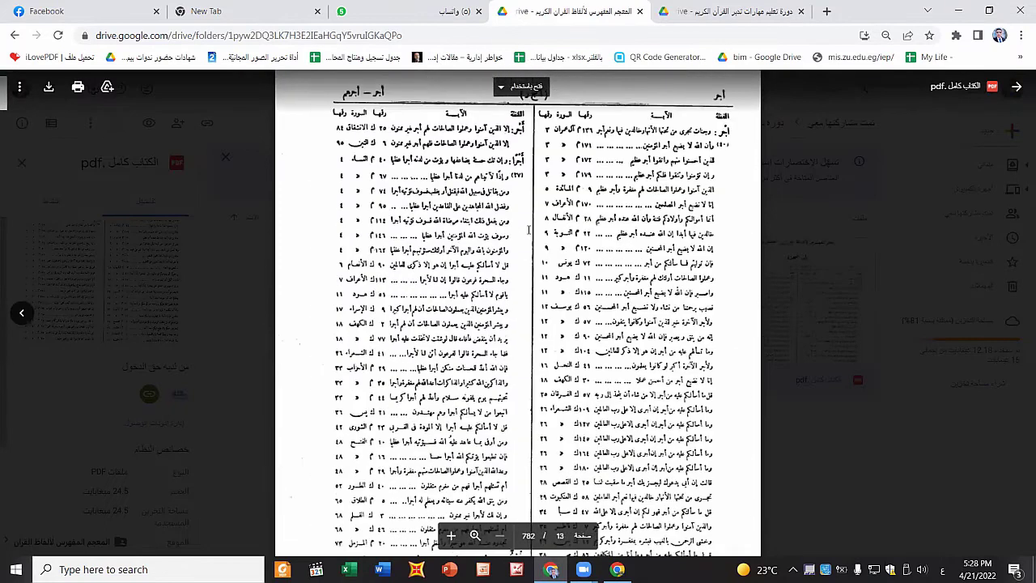
{"action": "scroll", "coordinate": [528, 229], "scroll_direction": "down", "scroll_amount": 5}
{"action": "scroll", "coordinate": [528, 231], "scroll_direction": "down", "scroll_amount": 3}
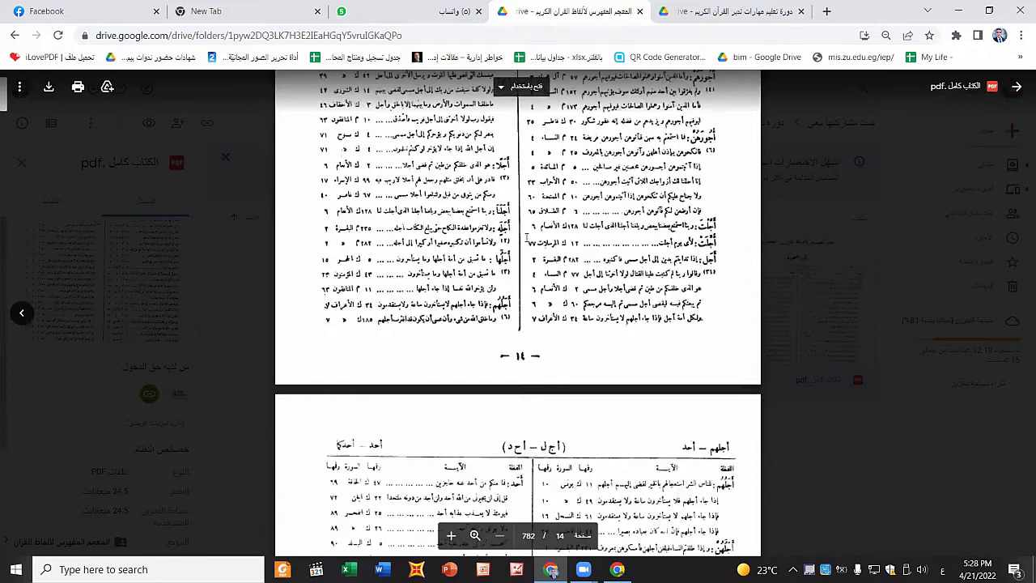
{"action": "scroll", "coordinate": [527, 235], "scroll_direction": "down", "scroll_amount": 6}
{"action": "scroll", "coordinate": [527, 237], "scroll_direction": "up", "scroll_amount": 3}
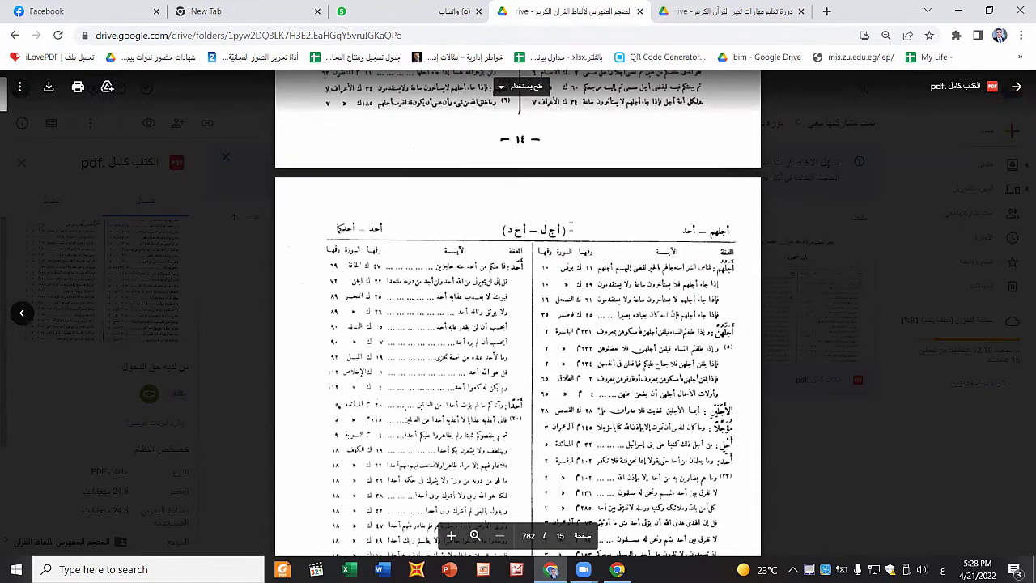
{"action": "scroll", "coordinate": [545, 264], "scroll_direction": "down", "scroll_amount": 2}
{"action": "scroll", "coordinate": [544, 264], "scroll_direction": "down", "scroll_amount": 5}
{"action": "scroll", "coordinate": [545, 264], "scroll_direction": "down", "scroll_amount": 4}
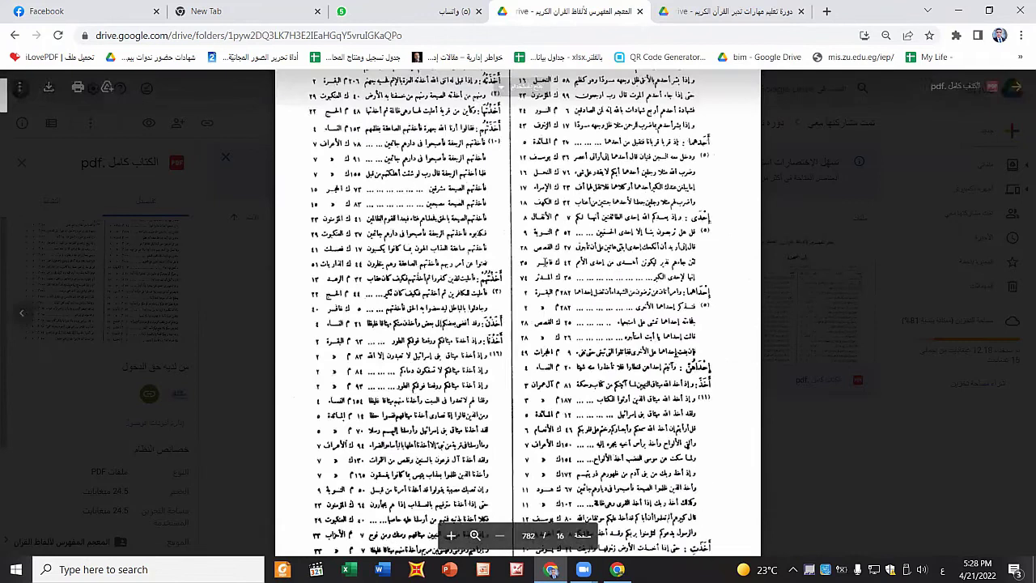
{"action": "scroll", "coordinate": [544, 261], "scroll_direction": "up", "scroll_amount": 3}
{"action": "scroll", "coordinate": [544, 261], "scroll_direction": "down", "scroll_amount": 3}
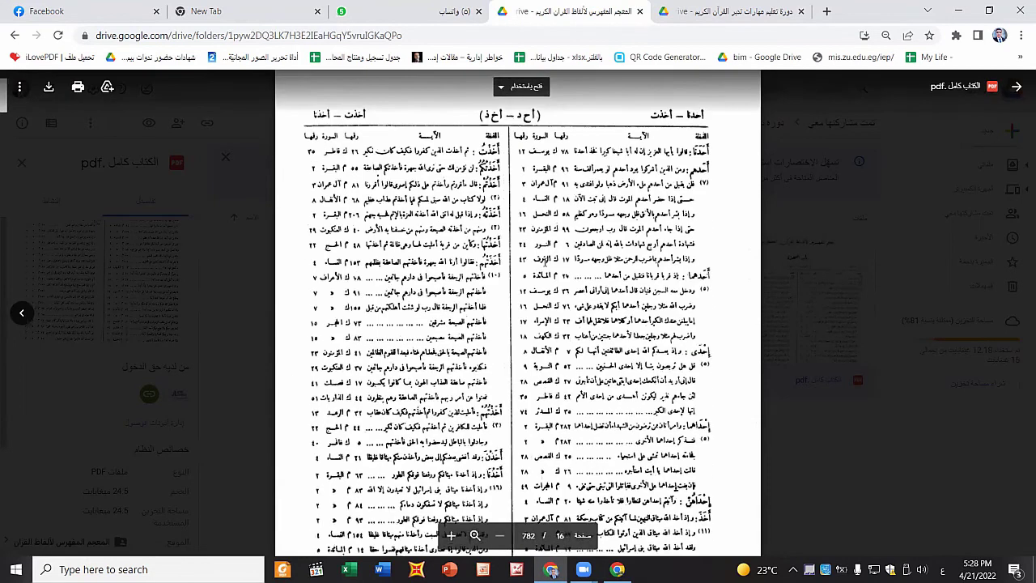
{"action": "scroll", "coordinate": [545, 261], "scroll_direction": "down", "scroll_amount": 10}
{"action": "scroll", "coordinate": [544, 262], "scroll_direction": "down", "scroll_amount": 8}
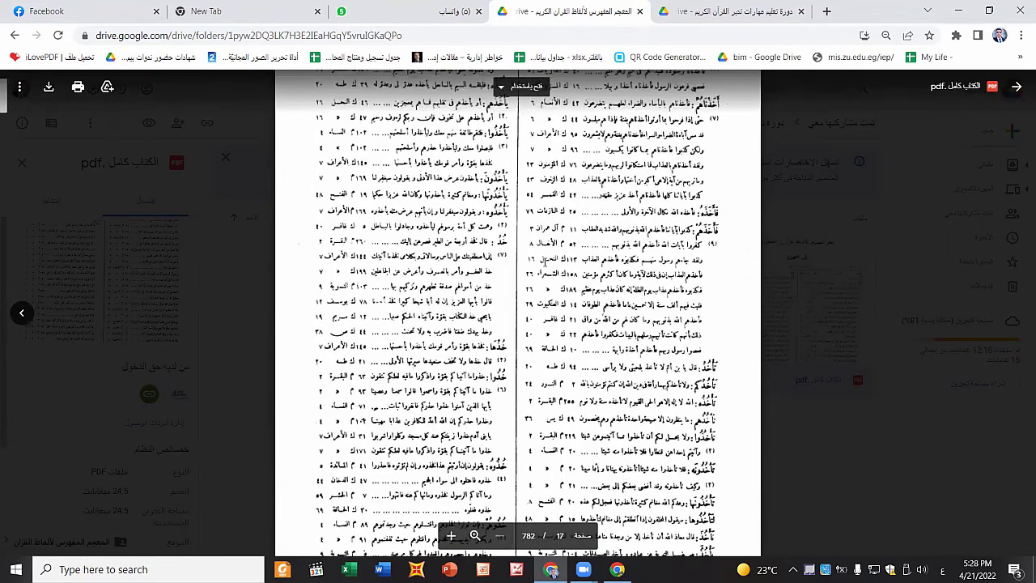
{"action": "scroll", "coordinate": [542, 261], "scroll_direction": "down", "scroll_amount": 10}
{"action": "scroll", "coordinate": [542, 261], "scroll_direction": "down", "scroll_amount": 8}
{"action": "scroll", "coordinate": [543, 261], "scroll_direction": "down", "scroll_amount": 8}
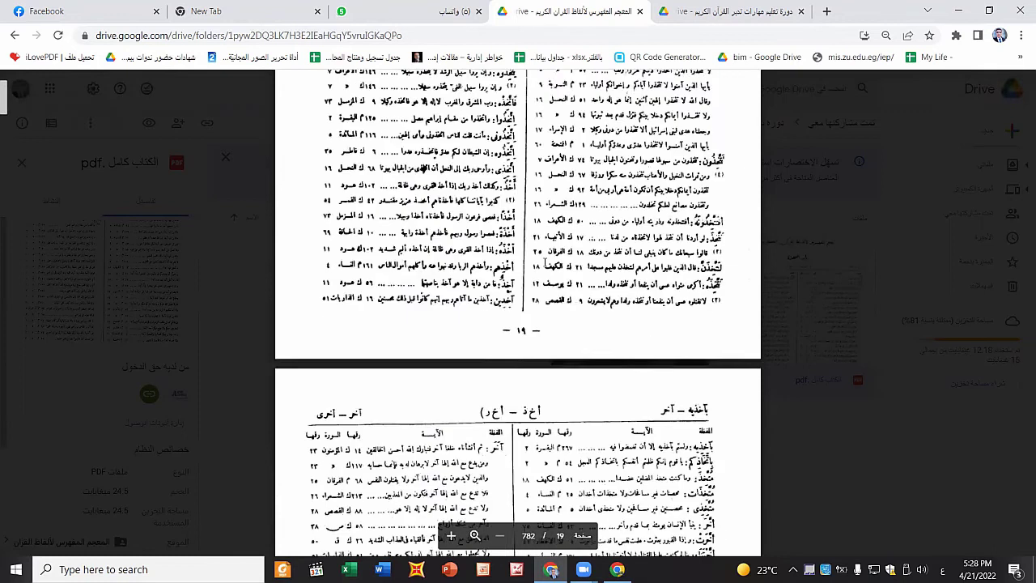
{"action": "scroll", "coordinate": [542, 262], "scroll_direction": "down", "scroll_amount": 6}
{"action": "scroll", "coordinate": [542, 261], "scroll_direction": "down", "scroll_amount": 8}
{"action": "scroll", "coordinate": [542, 261], "scroll_direction": "down", "scroll_amount": 2}
{"action": "scroll", "coordinate": [542, 261], "scroll_direction": "down", "scroll_amount": 3}
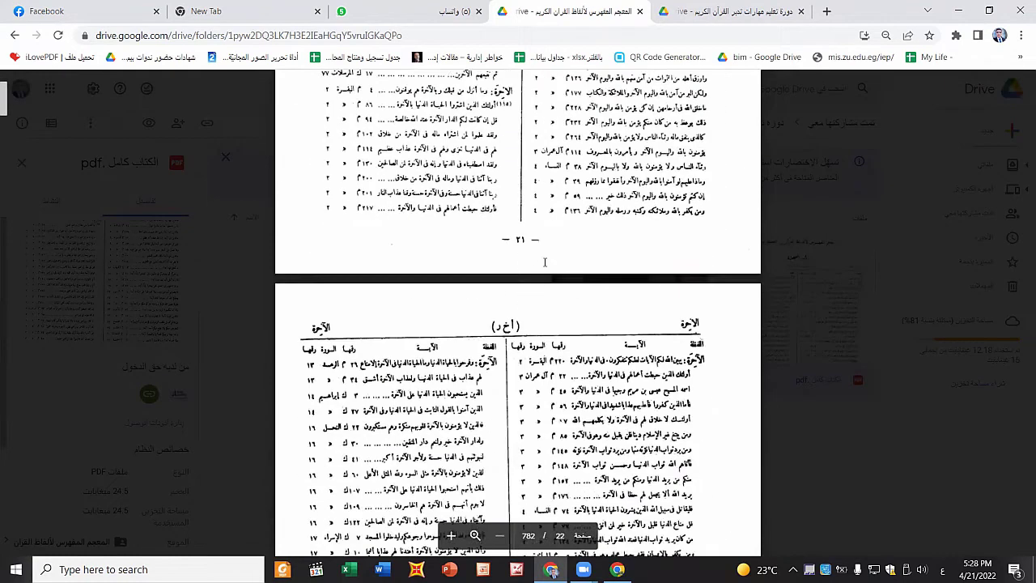
{"action": "scroll", "coordinate": [545, 261], "scroll_direction": "down", "scroll_amount": 9}
{"action": "scroll", "coordinate": [545, 261], "scroll_direction": "down", "scroll_amount": 8}
{"action": "scroll", "coordinate": [544, 261], "scroll_direction": "down", "scroll_amount": 8}
{"action": "scroll", "coordinate": [545, 262], "scroll_direction": "down", "scroll_amount": 5}
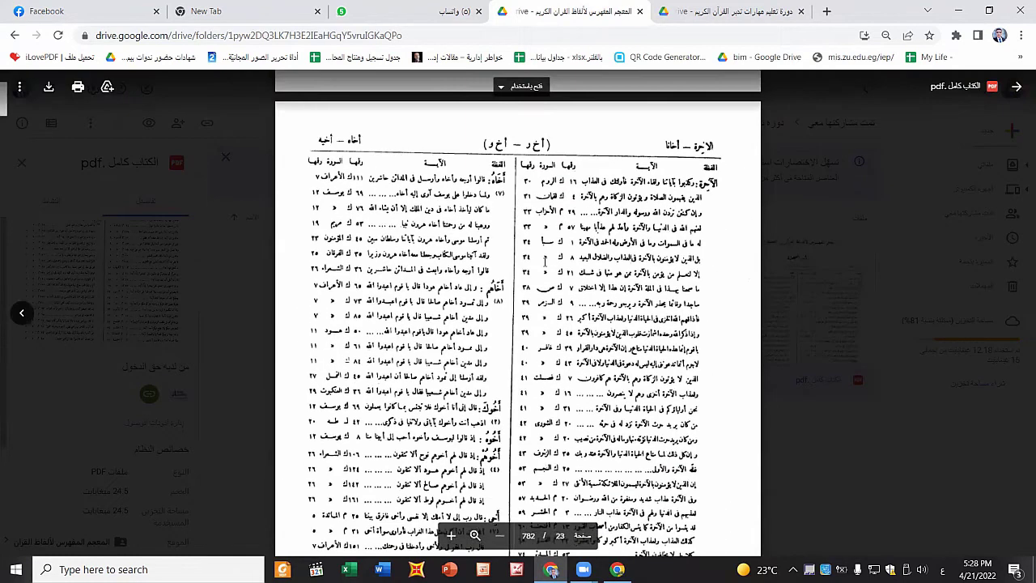
{"action": "scroll", "coordinate": [544, 262], "scroll_direction": "up", "scroll_amount": 2}
{"action": "scroll", "coordinate": [544, 261], "scroll_direction": "down", "scroll_amount": 6}
{"action": "scroll", "coordinate": [544, 261], "scroll_direction": "up", "scroll_amount": 5}
{"action": "scroll", "coordinate": [545, 261], "scroll_direction": "down", "scroll_amount": 5}
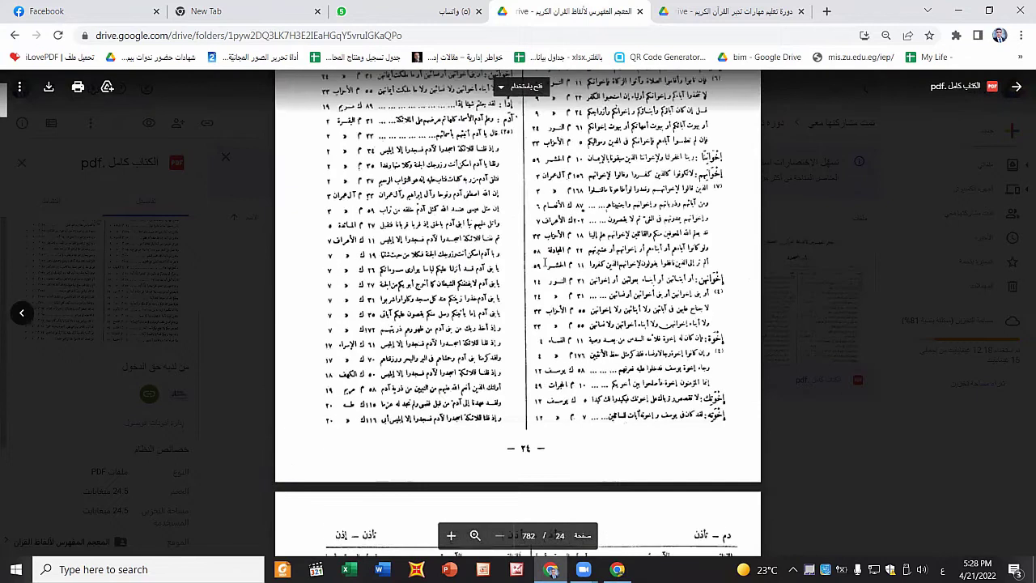
{"action": "scroll", "coordinate": [545, 261], "scroll_direction": "down", "scroll_amount": 8}
{"action": "scroll", "coordinate": [545, 262], "scroll_direction": "down", "scroll_amount": 6}
{"action": "scroll", "coordinate": [545, 261], "scroll_direction": "up", "scroll_amount": 1}
{"action": "scroll", "coordinate": [545, 261], "scroll_direction": "up", "scroll_amount": 4}
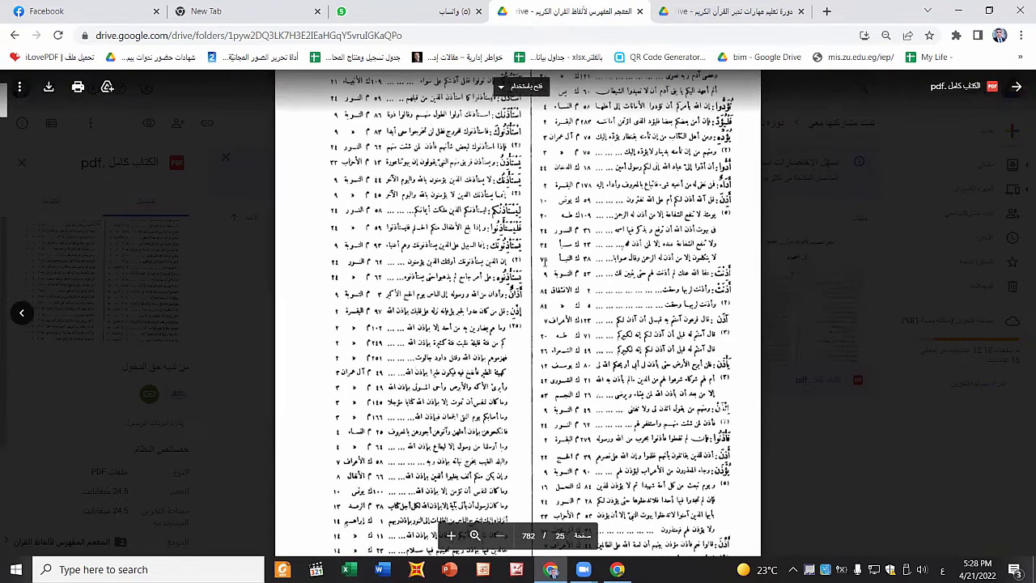
{"action": "scroll", "coordinate": [544, 259], "scroll_direction": "down", "scroll_amount": 4}
{"action": "scroll", "coordinate": [543, 263], "scroll_direction": "down", "scroll_amount": 5}
{"action": "scroll", "coordinate": [544, 263], "scroll_direction": "up", "scroll_amount": 5}
{"action": "scroll", "coordinate": [531, 162], "scroll_direction": "up", "scroll_amount": 1}
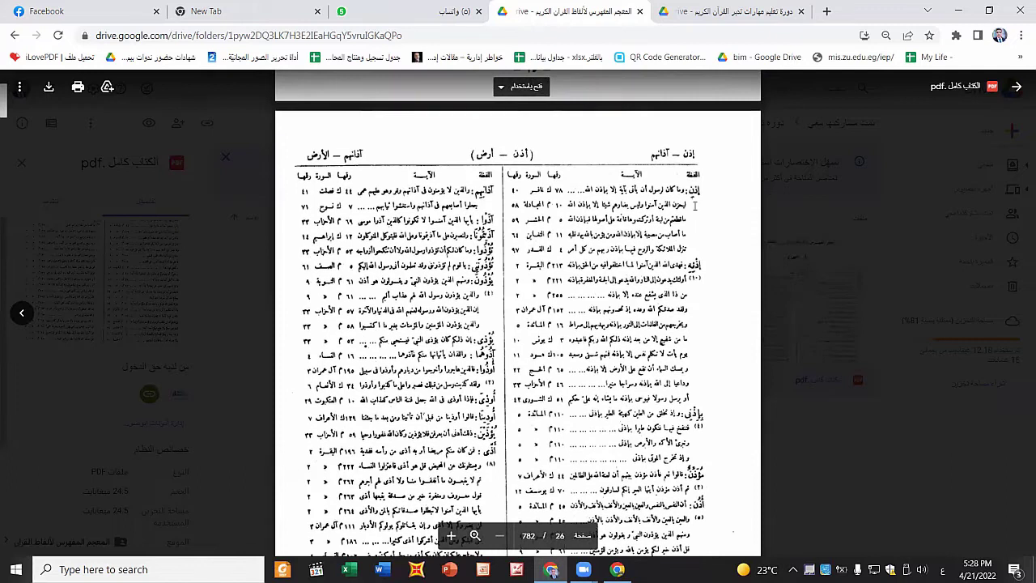
{"action": "scroll", "coordinate": [695, 205], "scroll_direction": "up", "scroll_amount": 2}
{"action": "scroll", "coordinate": [694, 205], "scroll_direction": "up", "scroll_amount": 4}
{"action": "scroll", "coordinate": [695, 205], "scroll_direction": "up", "scroll_amount": 2}
Step: Settle the PDF view on the concordance page headed (أدم – أذن)
{"action": "scroll", "coordinate": [617, 205], "scroll_direction": "down", "scroll_amount": 7}
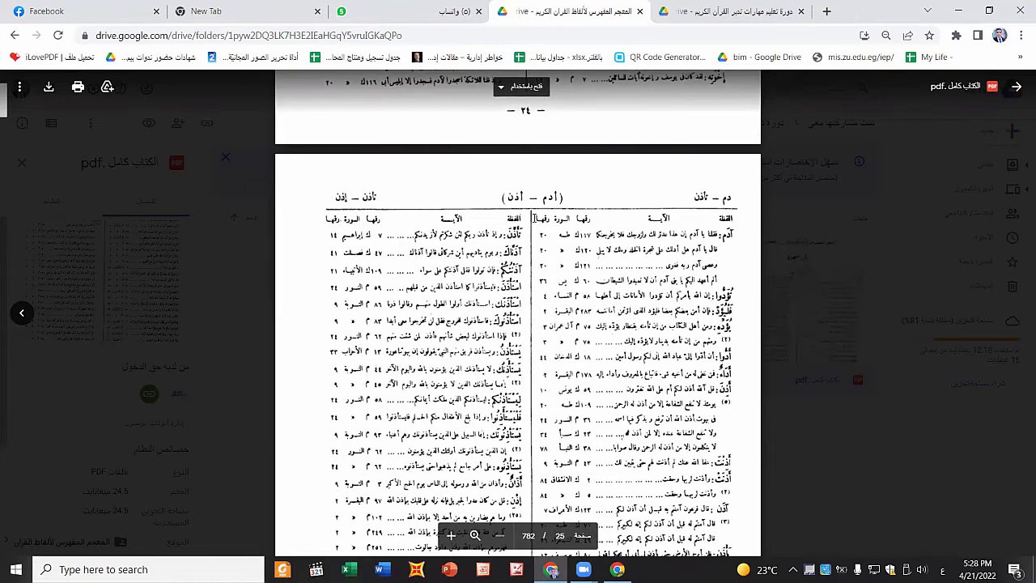
{"action": "scroll", "coordinate": [534, 218], "scroll_direction": "down", "scroll_amount": 1}
{"action": "scroll", "coordinate": [534, 219], "scroll_direction": "down", "scroll_amount": 1}
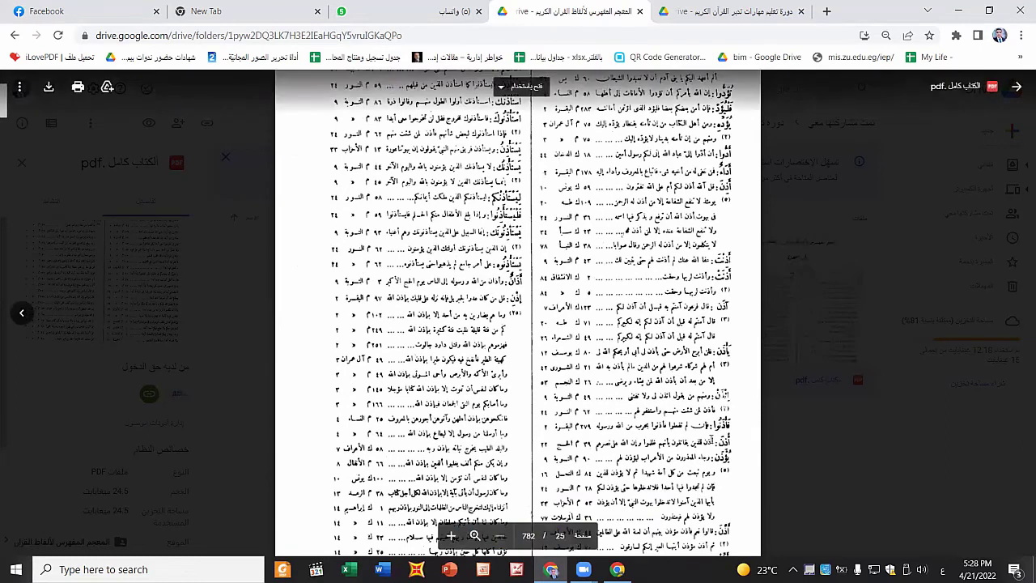
{"action": "scroll", "coordinate": [532, 541], "scroll_direction": "down", "scroll_amount": 1}
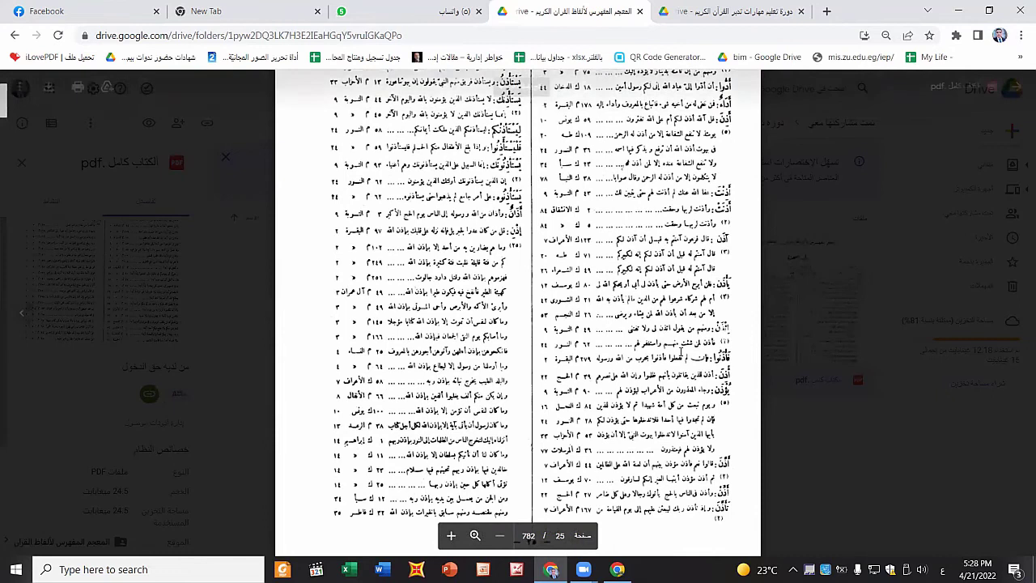
{"action": "scroll", "coordinate": [719, 318], "scroll_direction": "up", "scroll_amount": 1}
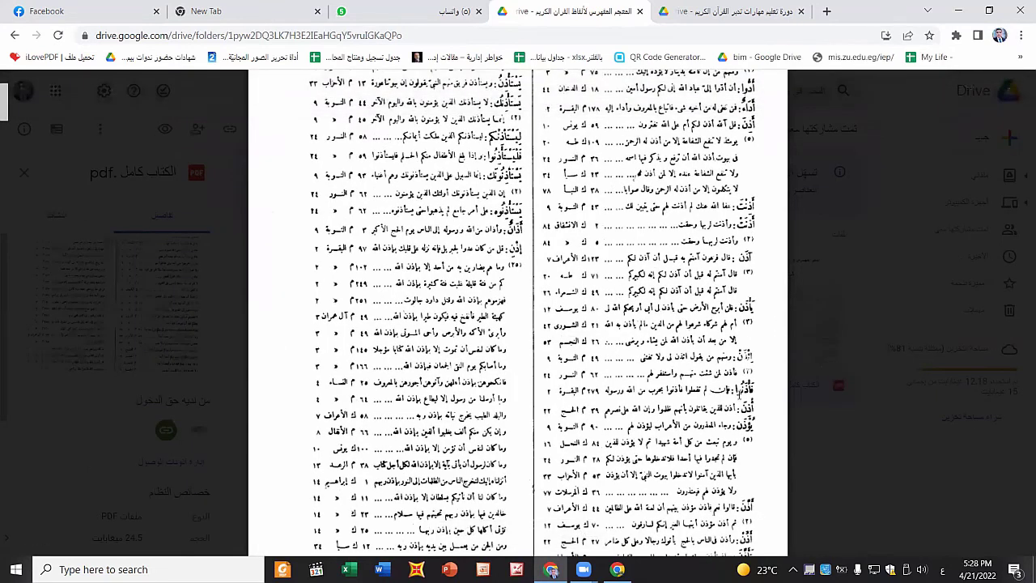
{"action": "scroll", "coordinate": [639, 327], "scroll_direction": "up", "scroll_amount": 3}
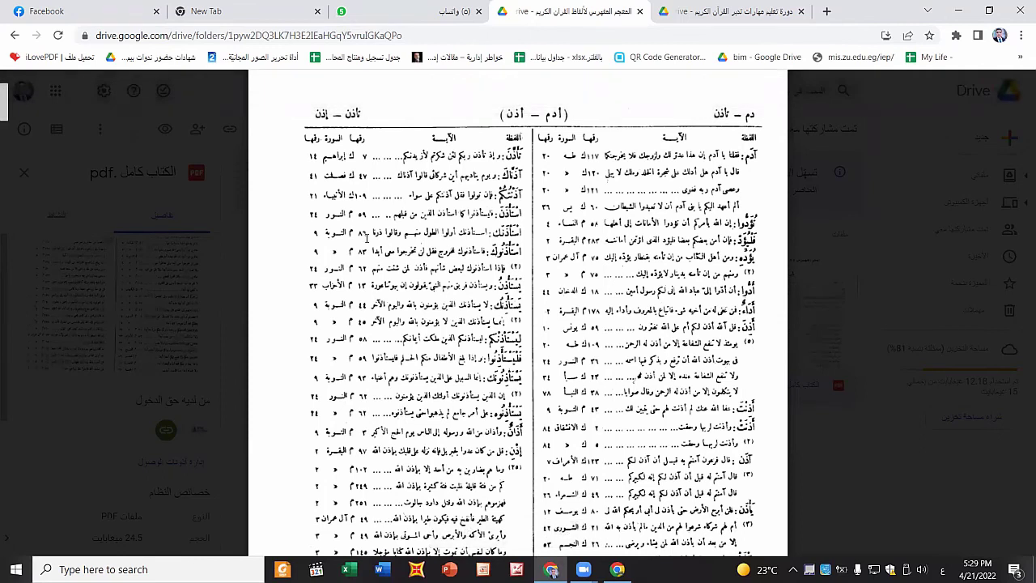
{"action": "mouse_move", "coordinate": [368, 230]}
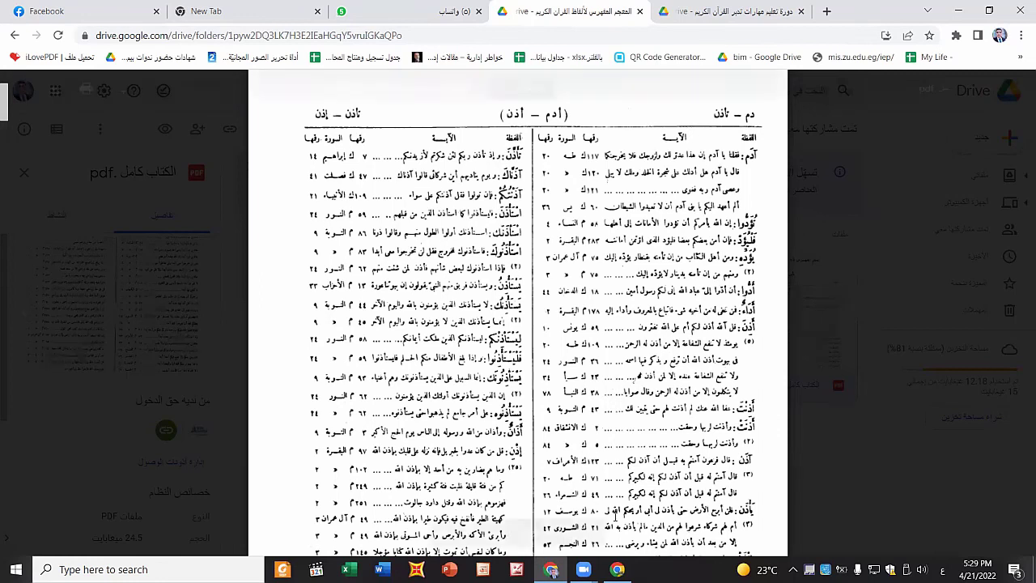
Step: Switch to the Quran KSU Tafseer window with Al-Saadi's tafsir and open its Sura dropdown
{"action": "mouse_move", "coordinate": [617, 569]}
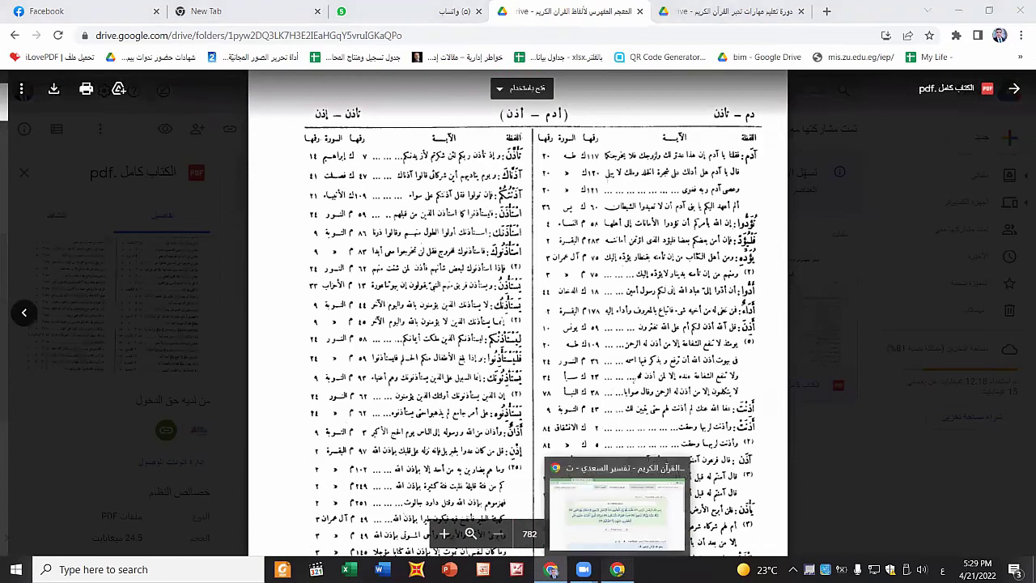
{"action": "left_click", "coordinate": [636, 510]}
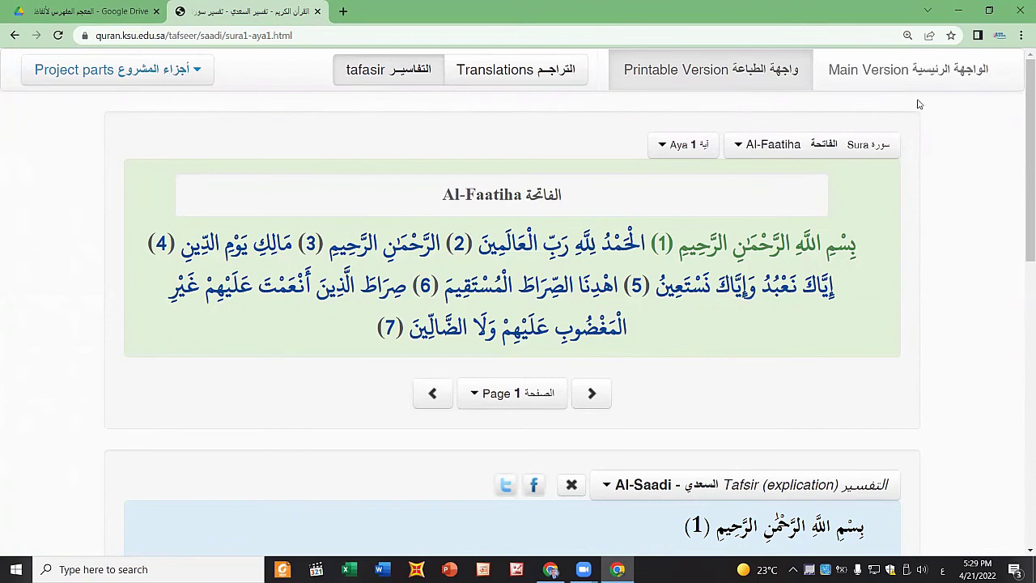
{"action": "left_click", "coordinate": [838, 153]}
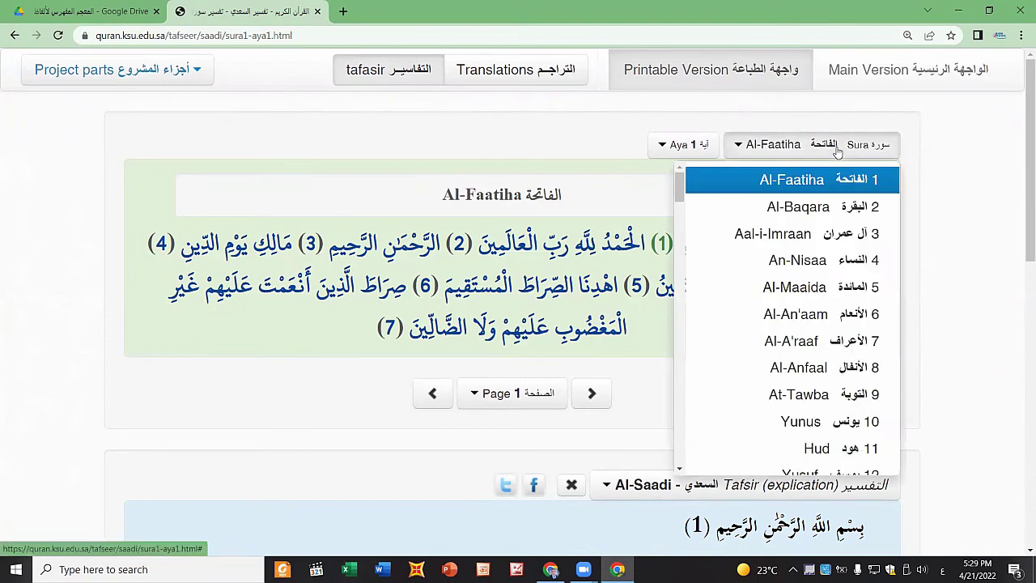
{"action": "left_click", "coordinate": [122, 7]}
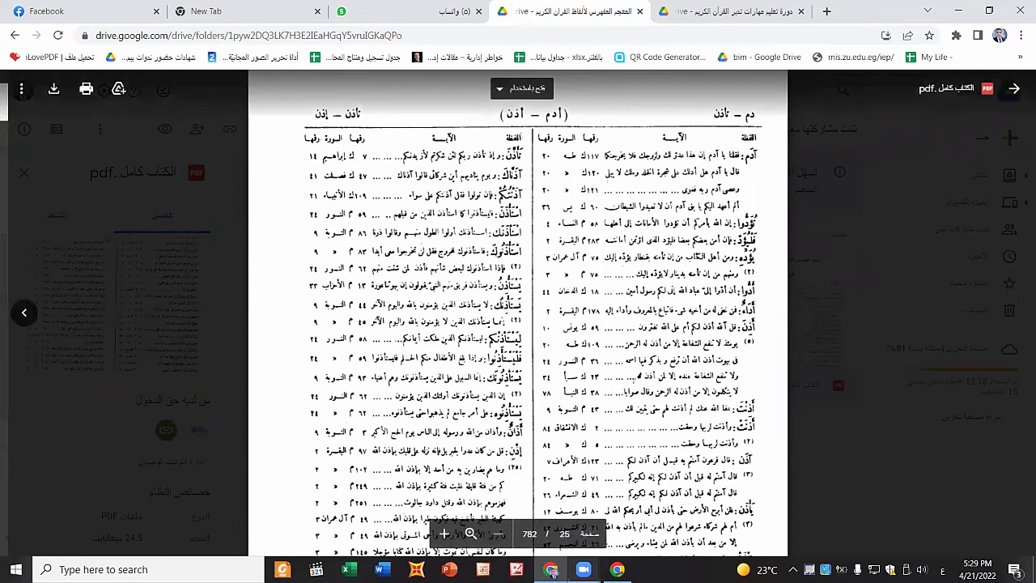
{"action": "mouse_move", "coordinate": [551, 568]}
{"action": "left_click", "coordinate": [566, 530]}
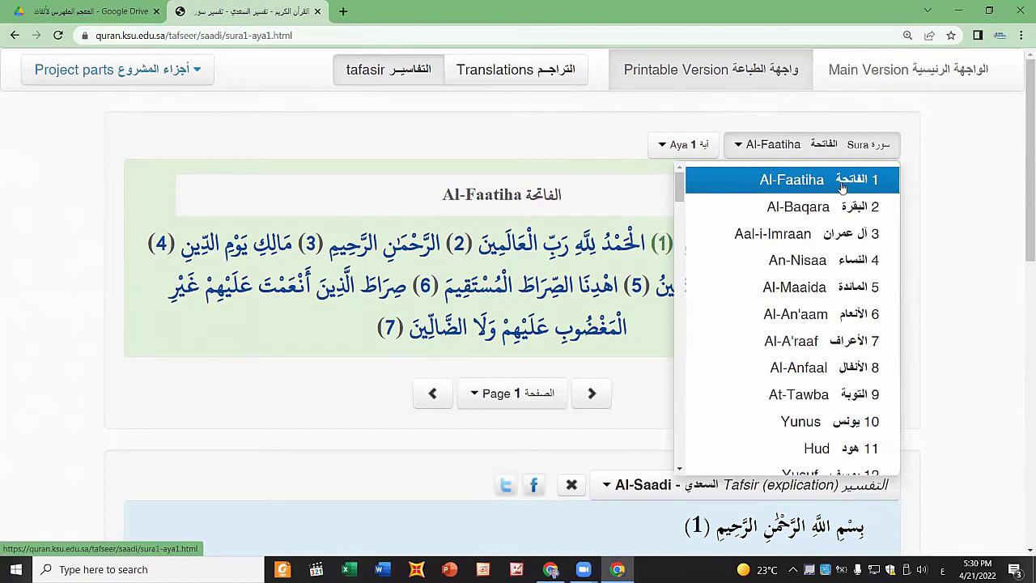
Step: Select surah At-Tawba from the Sura dropdown
{"action": "left_click", "coordinate": [842, 144]}
{"action": "left_click", "coordinate": [841, 144]}
{"action": "left_click", "coordinate": [865, 394]}
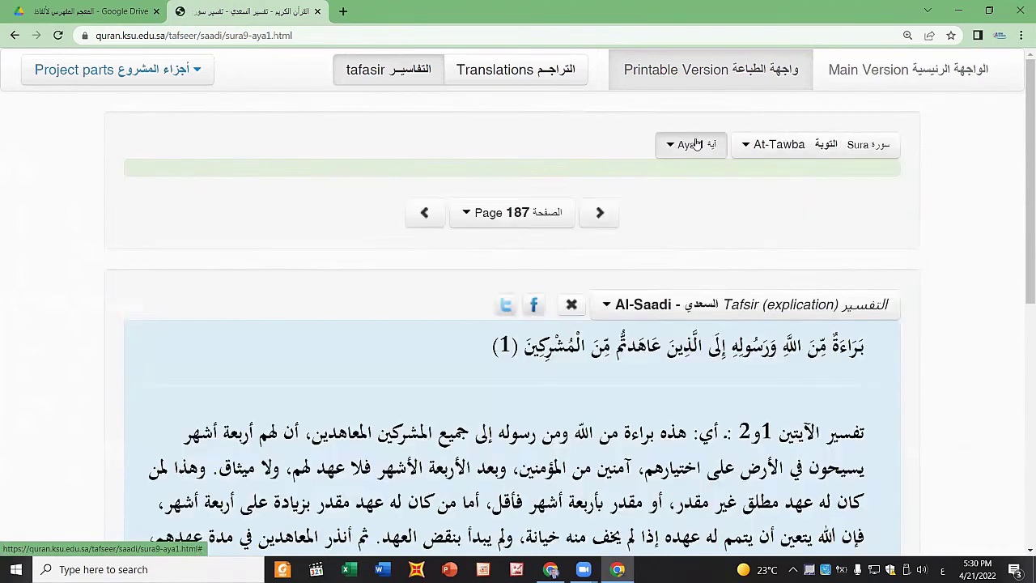
Step: Choose aya 86 and scroll so verses 80–86 are on screen
{"action": "left_click", "coordinate": [688, 144]}
{"action": "key", "text": "9"}
{"action": "scroll", "coordinate": [673, 335], "scroll_direction": "down", "scroll_amount": 5}
{"action": "scroll", "coordinate": [673, 335], "scroll_direction": "down", "scroll_amount": 2}
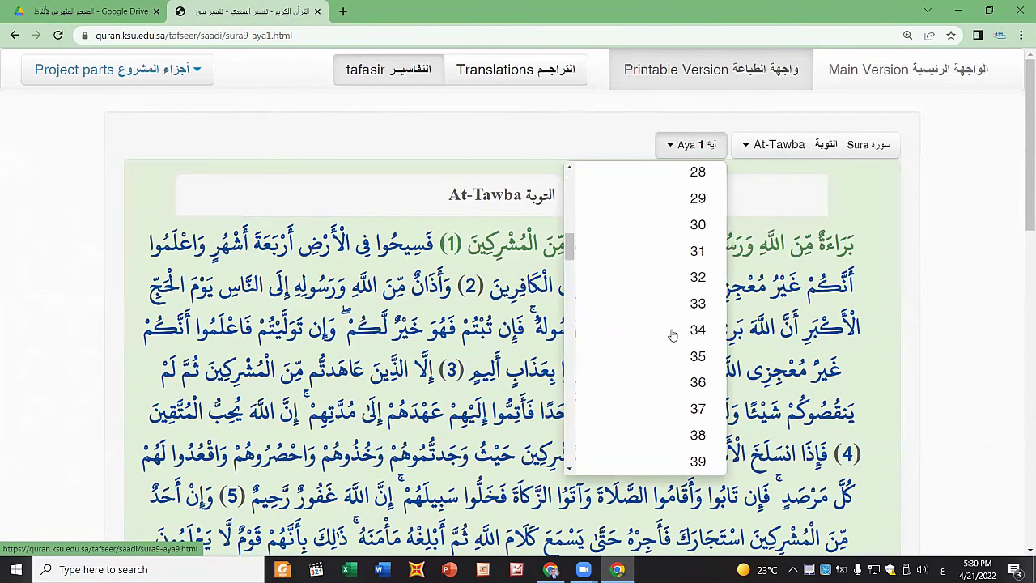
{"action": "scroll", "coordinate": [672, 335], "scroll_direction": "down", "scroll_amount": 4}
{"action": "scroll", "coordinate": [672, 335], "scroll_direction": "down", "scroll_amount": 1}
{"action": "scroll", "coordinate": [672, 335], "scroll_direction": "down", "scroll_amount": 2}
{"action": "scroll", "coordinate": [673, 335], "scroll_direction": "down", "scroll_amount": 2}
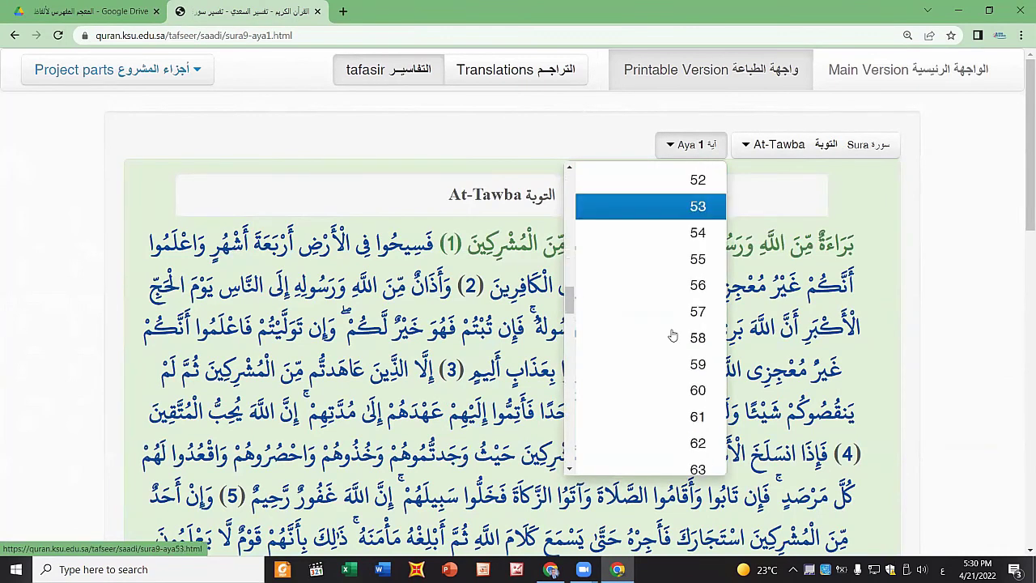
{"action": "scroll", "coordinate": [673, 336], "scroll_direction": "down", "scroll_amount": 2}
{"action": "scroll", "coordinate": [673, 335], "scroll_direction": "down", "scroll_amount": 2}
{"action": "scroll", "coordinate": [672, 335], "scroll_direction": "down", "scroll_amount": 2}
{"action": "scroll", "coordinate": [673, 336], "scroll_direction": "down", "scroll_amount": 3}
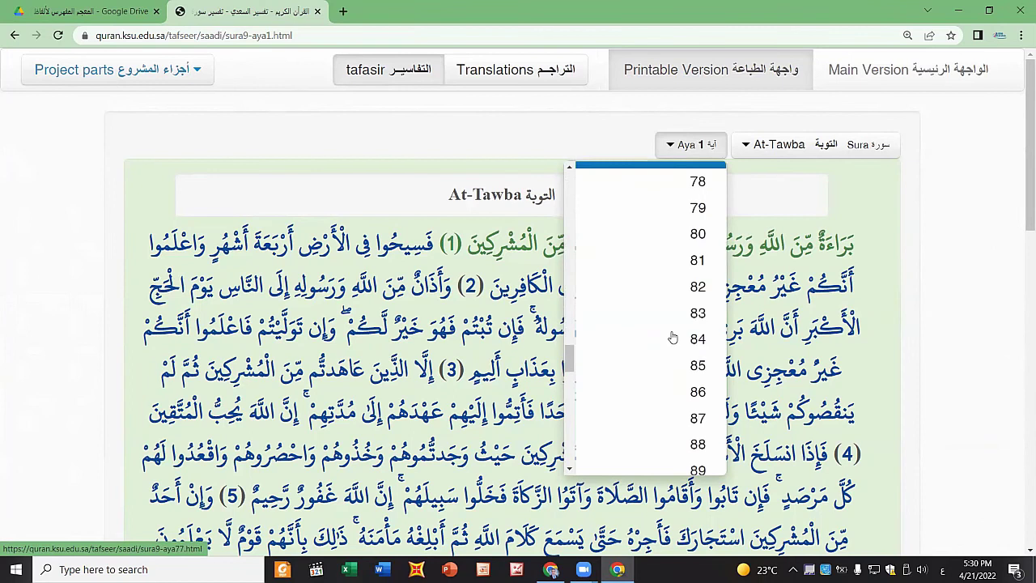
{"action": "left_click", "coordinate": [667, 391]}
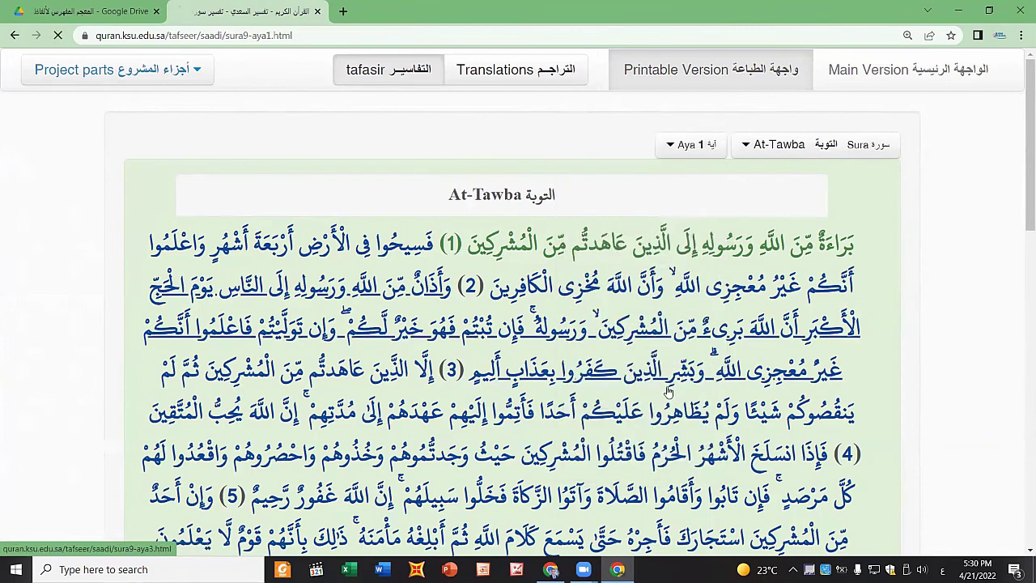
{"action": "scroll", "coordinate": [559, 340], "scroll_direction": "down", "scroll_amount": 1}
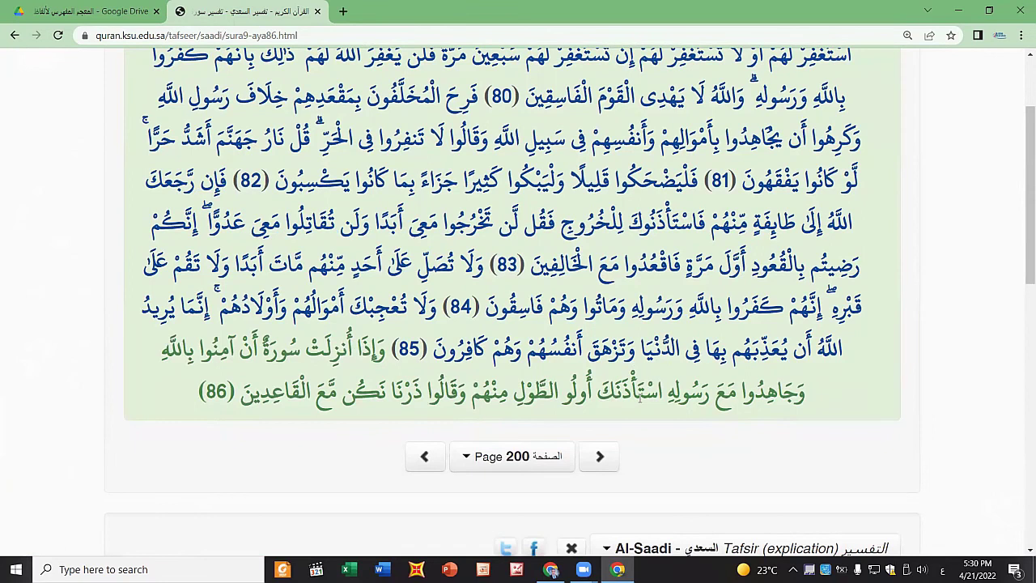
{"action": "scroll", "coordinate": [396, 332], "scroll_direction": "up", "scroll_amount": 1}
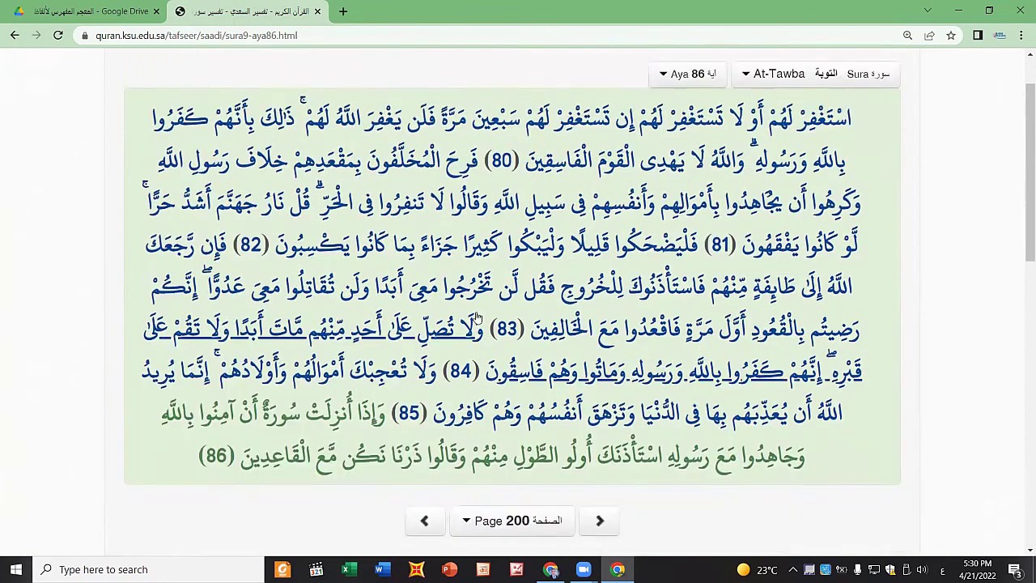
{"action": "scroll", "coordinate": [866, 192], "scroll_direction": "up", "scroll_amount": 1}
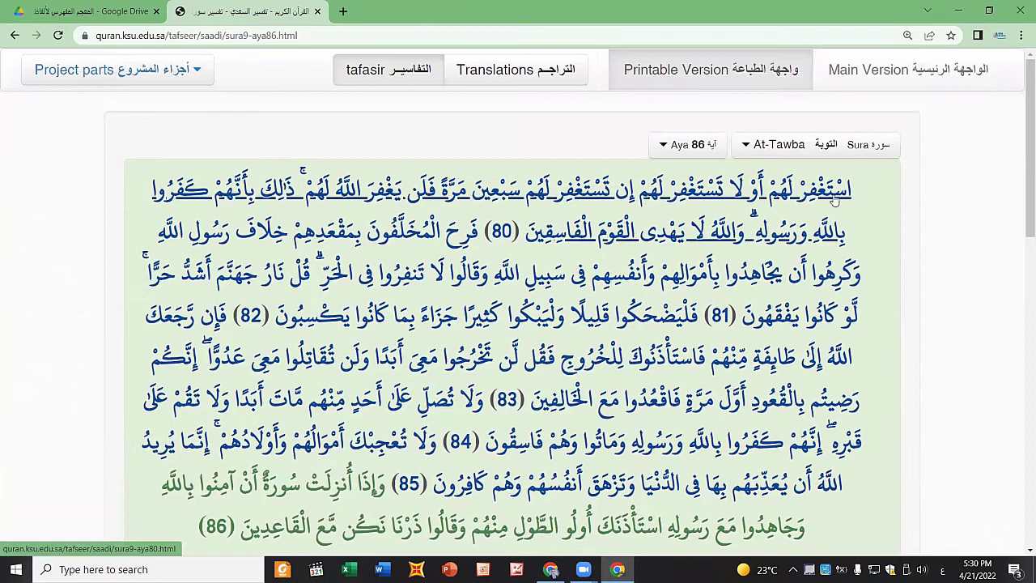
{"action": "scroll", "coordinate": [866, 192], "scroll_direction": "down", "scroll_amount": 1}
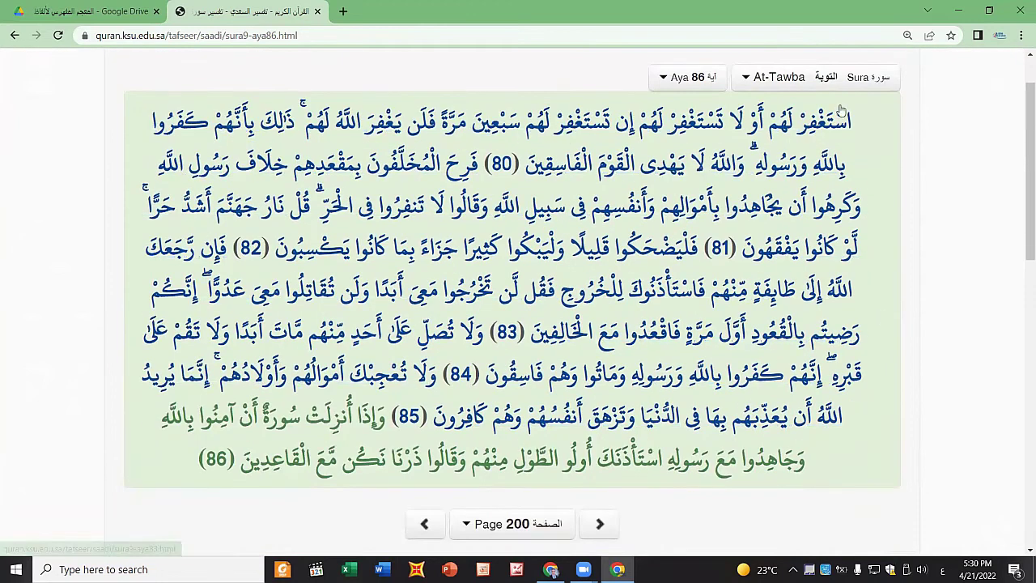
{"action": "scroll", "coordinate": [330, 330], "scroll_direction": "down", "scroll_amount": 1}
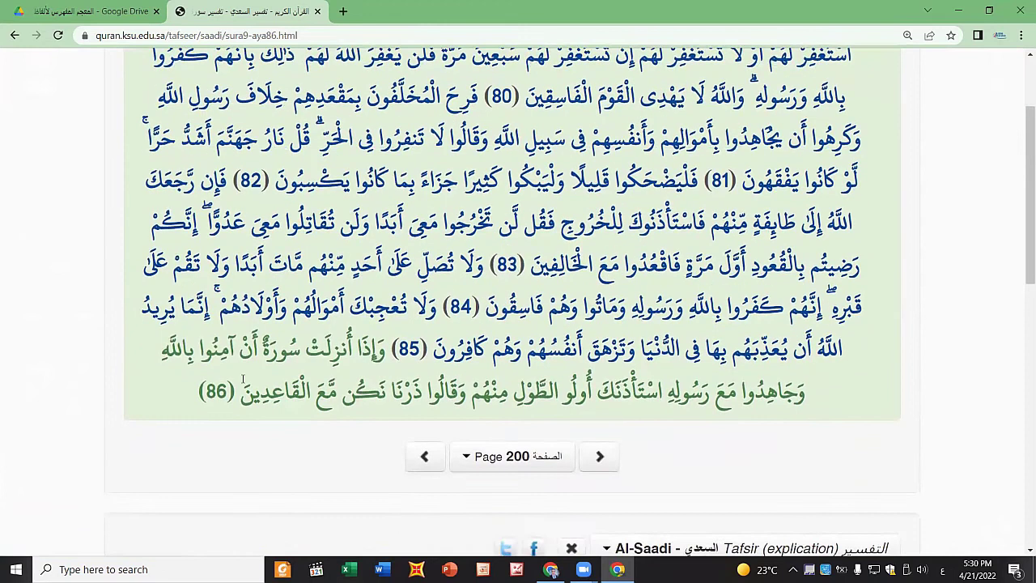
Step: Jump to aya 87 of At-Tawba, then return to aya 86
{"action": "scroll", "coordinate": [228, 379], "scroll_direction": "up", "scroll_amount": 1}
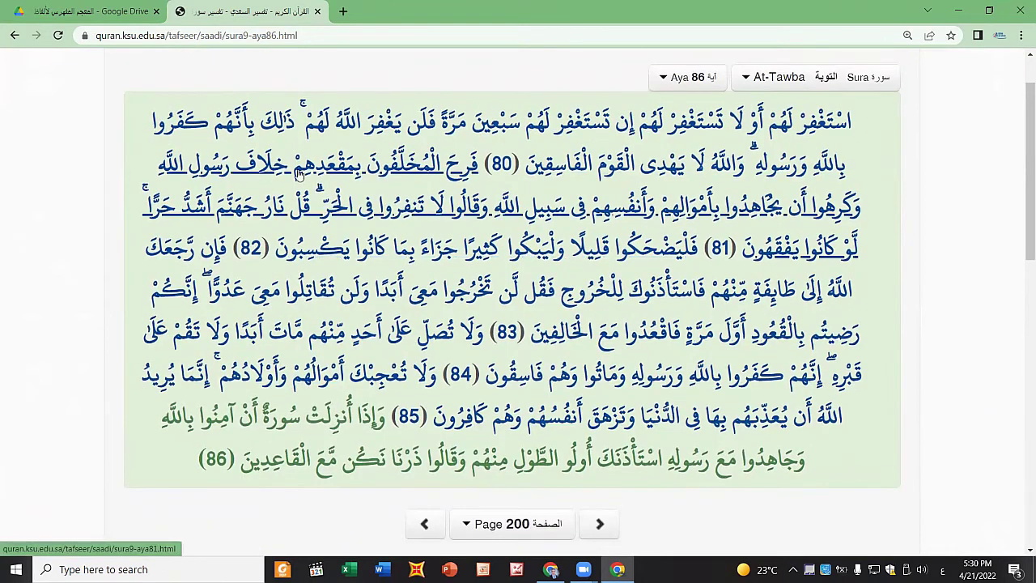
{"action": "scroll", "coordinate": [441, 362], "scroll_direction": "down", "scroll_amount": 1}
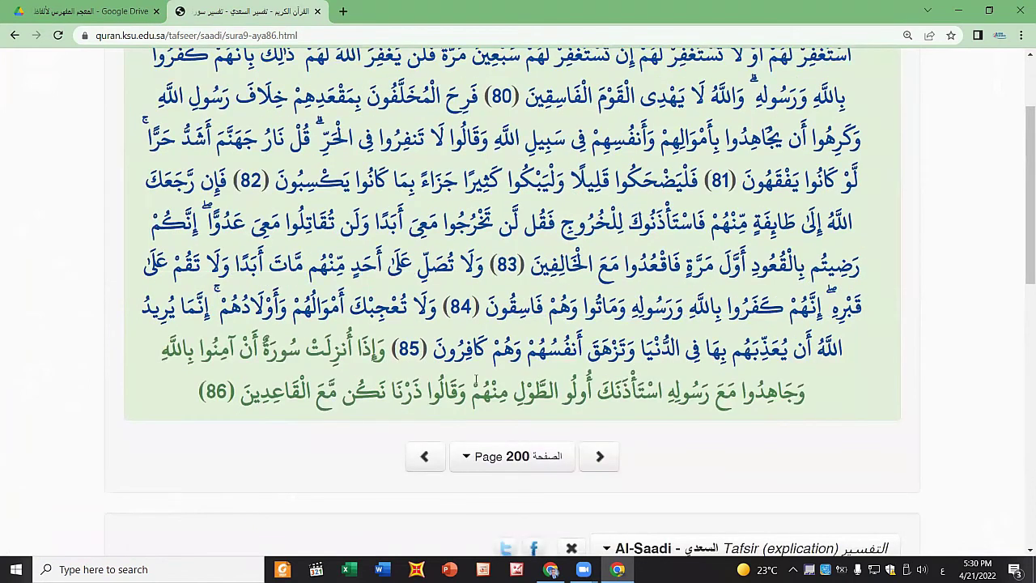
{"action": "scroll", "coordinate": [648, 186], "scroll_direction": "up", "scroll_amount": 2}
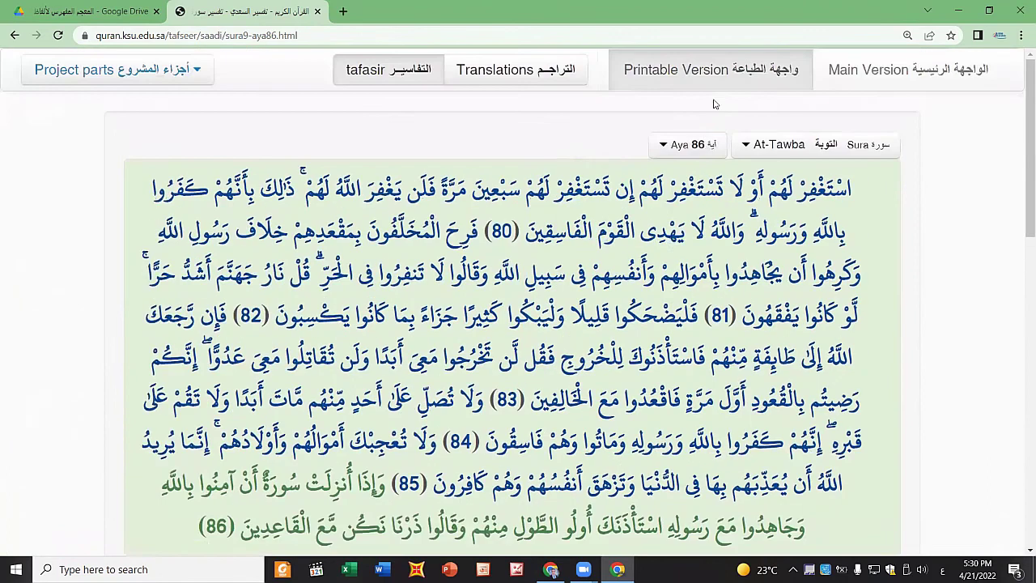
{"action": "left_click", "coordinate": [692, 144]}
{"action": "left_click", "coordinate": [667, 272]}
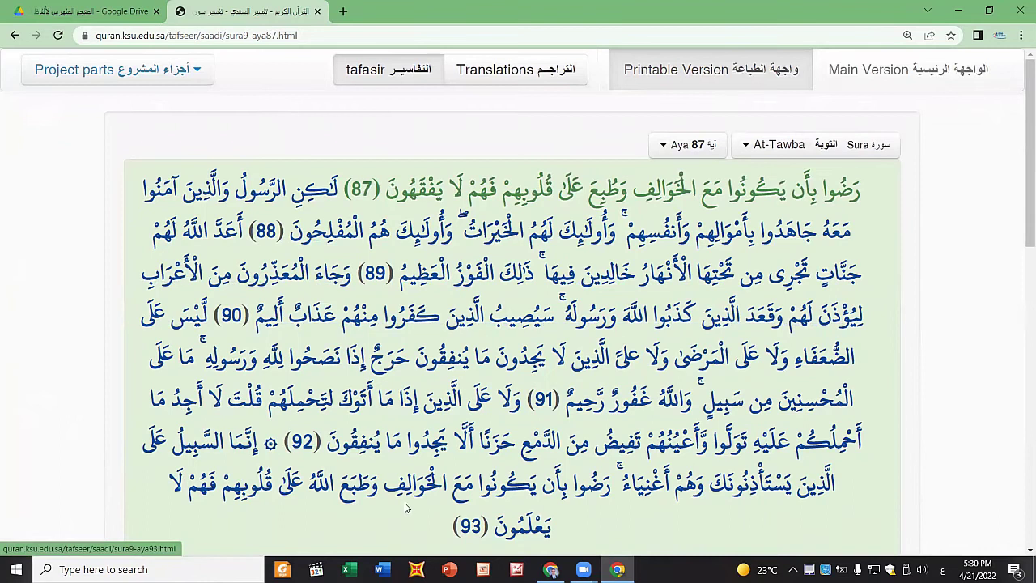
{"action": "left_click", "coordinate": [688, 144]}
{"action": "left_click", "coordinate": [680, 217]}
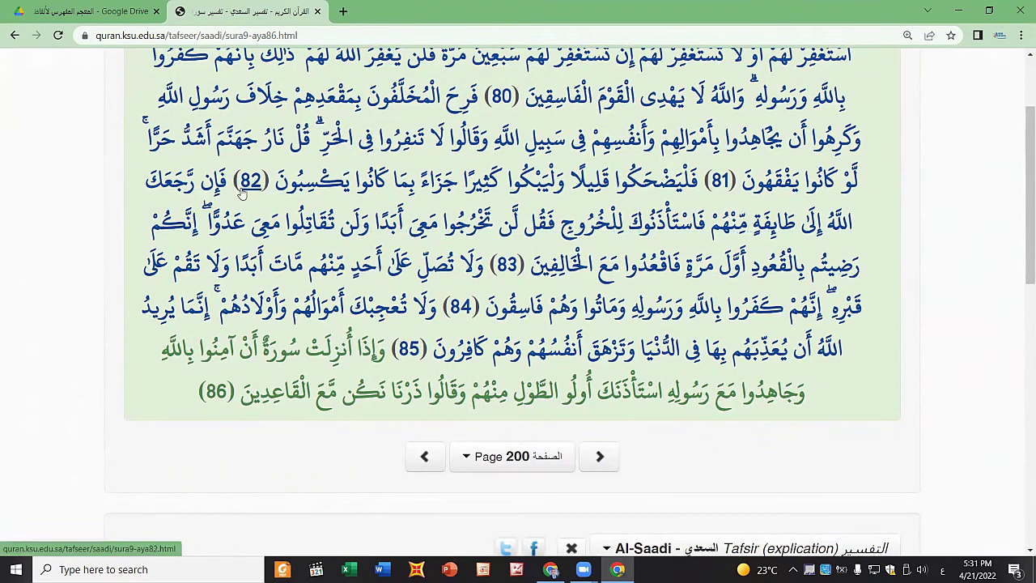
Step: Copy the At-Tawba verse text after (82) through (86) and launch Microsoft Word
{"action": "left_click_drag", "start_coordinate": [234, 183], "coordinate": [207, 291]}
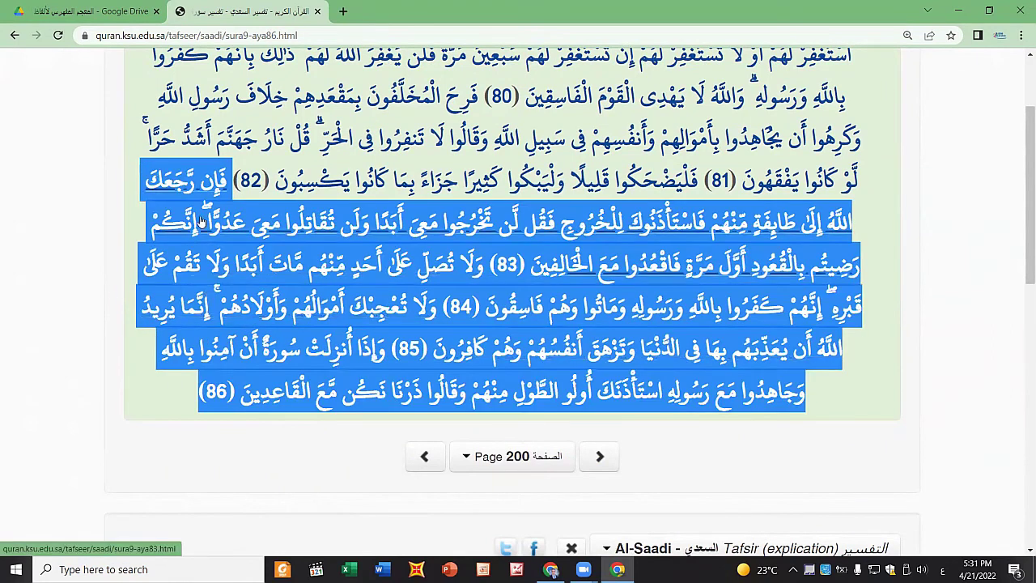
{"action": "right_click", "coordinate": [196, 170]}
{"action": "left_click", "coordinate": [229, 285]}
{"action": "left_click", "coordinate": [381, 568]}
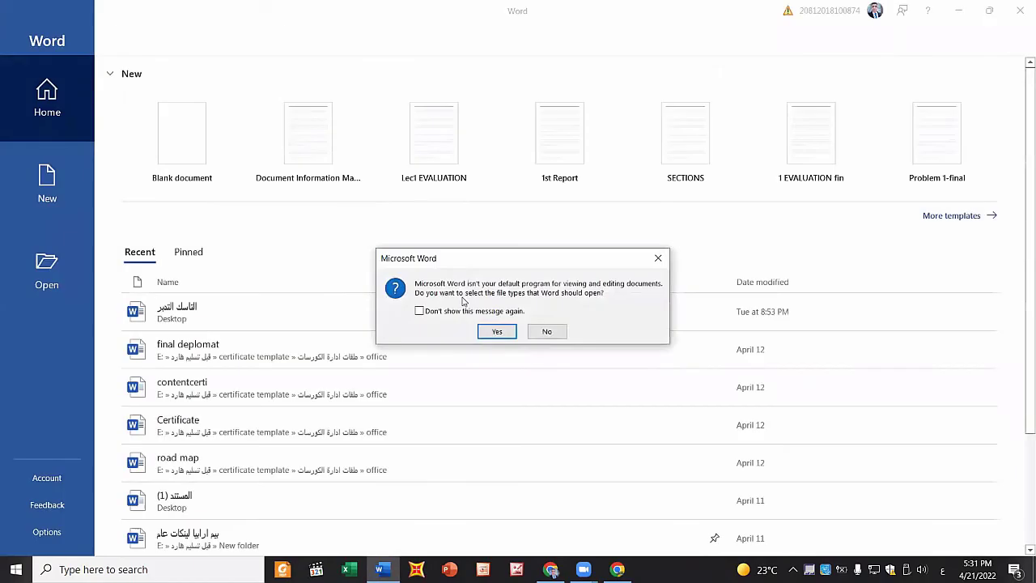
Step: Decline the default-program prompt and create a blank document
{"action": "left_click", "coordinate": [546, 332]}
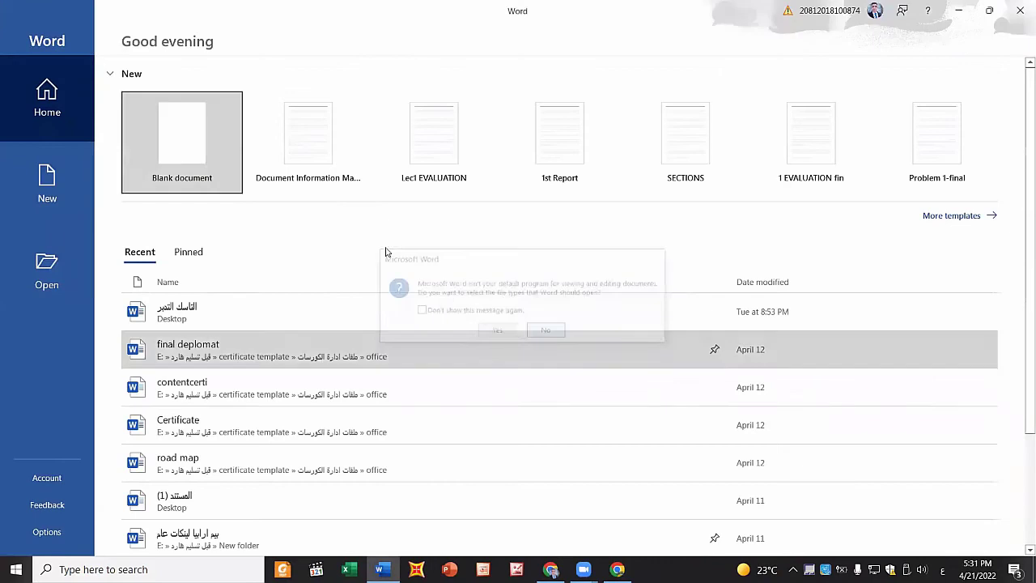
{"action": "left_click", "coordinate": [230, 136]}
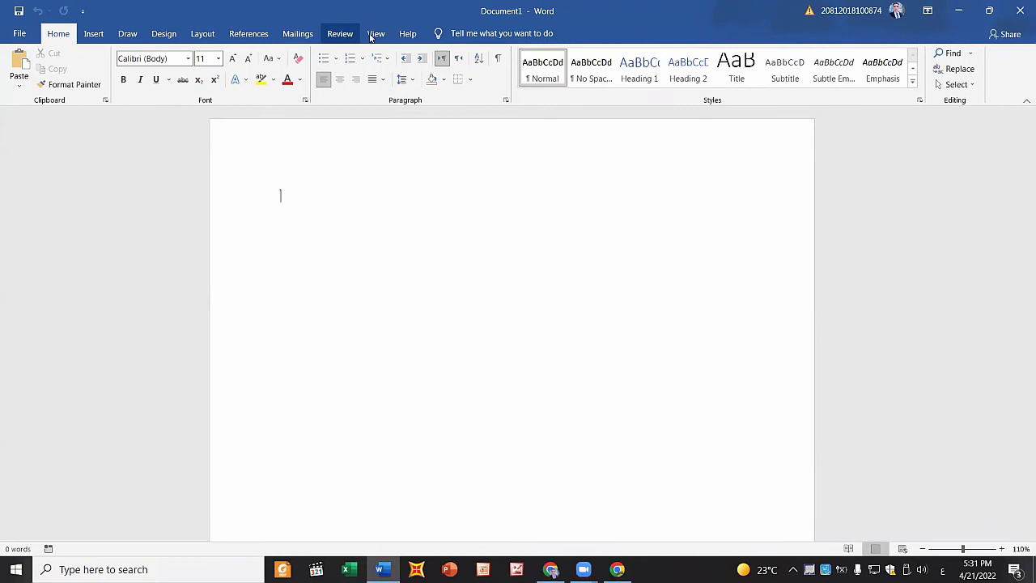
Step: Apply a dark blue art-style page border, 31 pt wide, from Design > Page Borders
{"action": "left_click", "coordinate": [169, 36]}
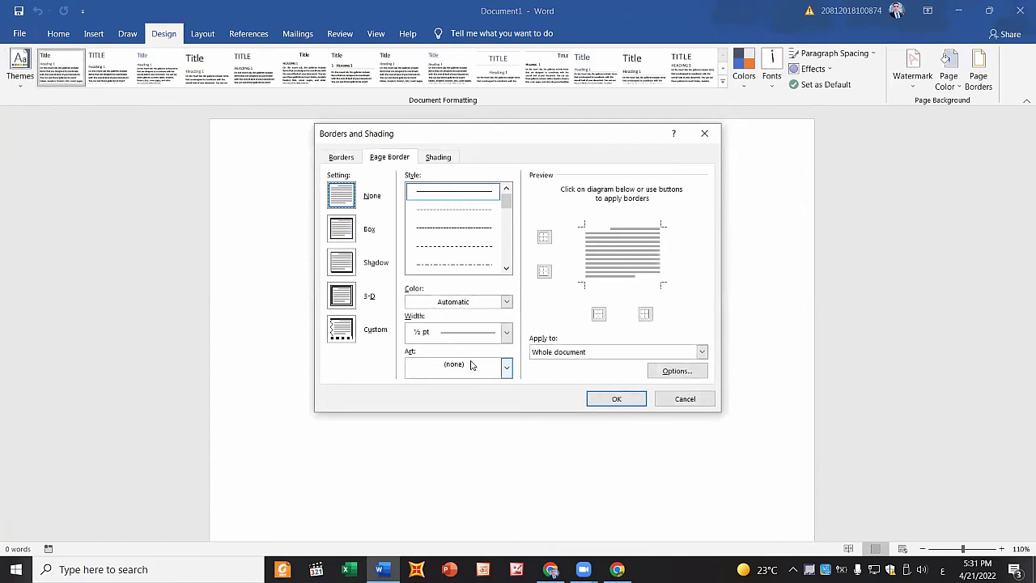
{"action": "left_click", "coordinate": [488, 368]}
{"action": "scroll", "coordinate": [453, 408], "scroll_direction": "down", "scroll_amount": 2}
{"action": "scroll", "coordinate": [453, 409], "scroll_direction": "down", "scroll_amount": 2}
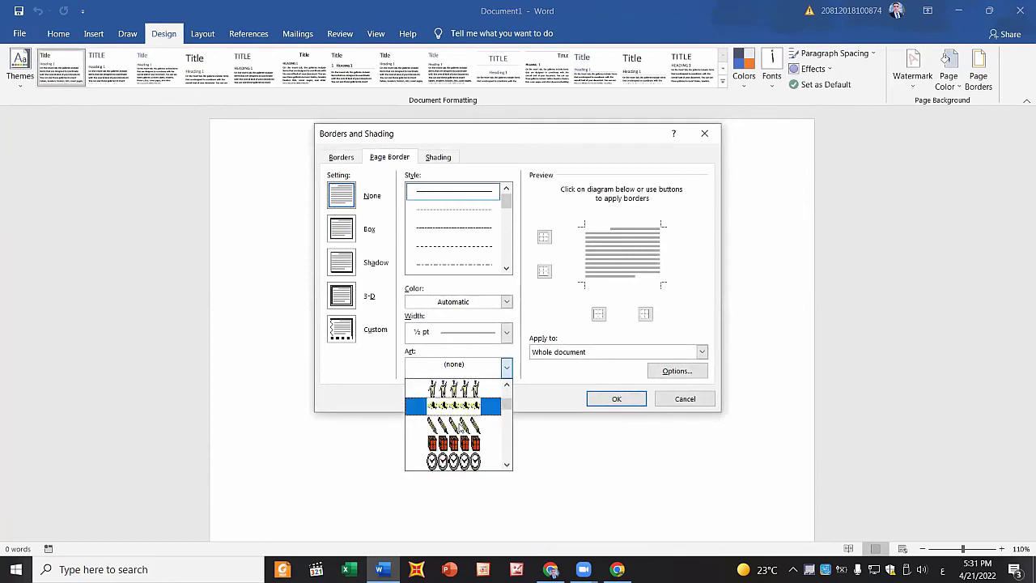
{"action": "scroll", "coordinate": [453, 409], "scroll_direction": "down", "scroll_amount": 2}
{"action": "scroll", "coordinate": [458, 435], "scroll_direction": "down", "scroll_amount": 2}
{"action": "scroll", "coordinate": [459, 435], "scroll_direction": "down", "scroll_amount": 2}
{"action": "scroll", "coordinate": [458, 436], "scroll_direction": "down", "scroll_amount": 2}
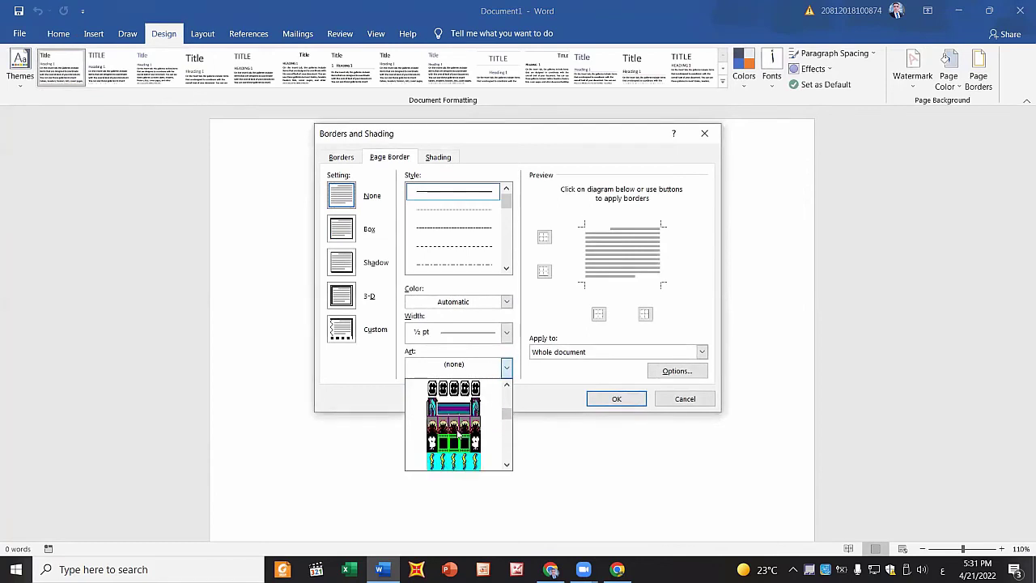
{"action": "scroll", "coordinate": [458, 435], "scroll_direction": "down", "scroll_amount": 2}
{"action": "scroll", "coordinate": [459, 436], "scroll_direction": "down", "scroll_amount": 2}
{"action": "left_click", "coordinate": [470, 407]}
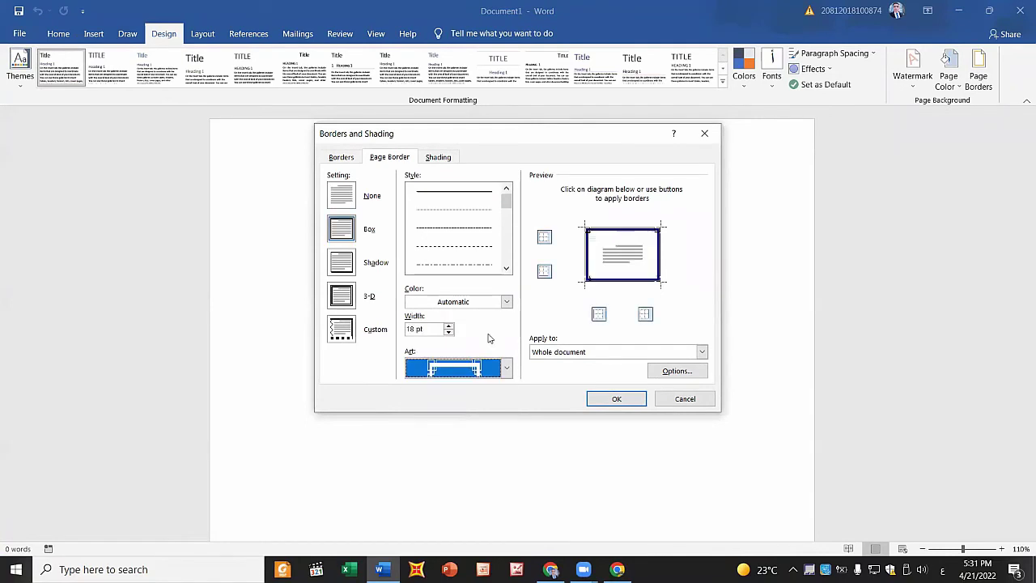
{"action": "left_click", "coordinate": [449, 326]}
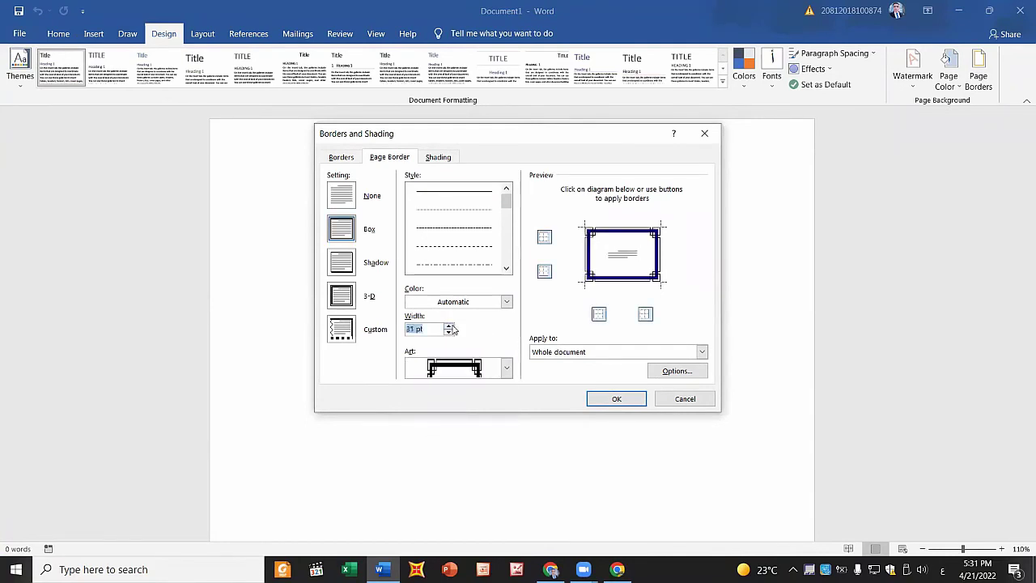
{"action": "left_click", "coordinate": [616, 397]}
{"action": "scroll", "coordinate": [712, 211], "scroll_direction": "down", "scroll_amount": 3}
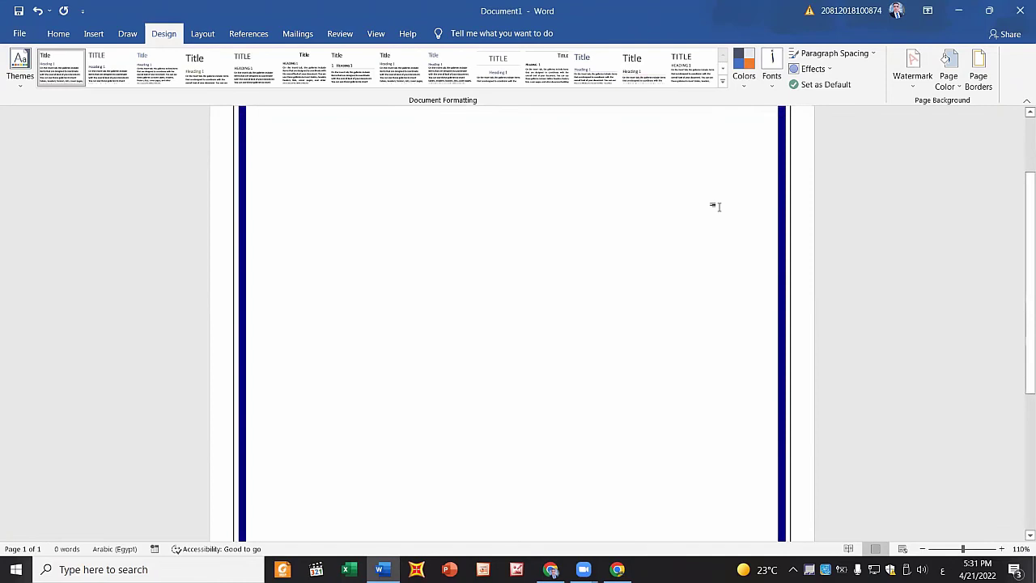
{"action": "scroll", "coordinate": [708, 214], "scroll_direction": "down", "scroll_amount": 3}
{"action": "scroll", "coordinate": [701, 224], "scroll_direction": "up", "scroll_amount": 6}
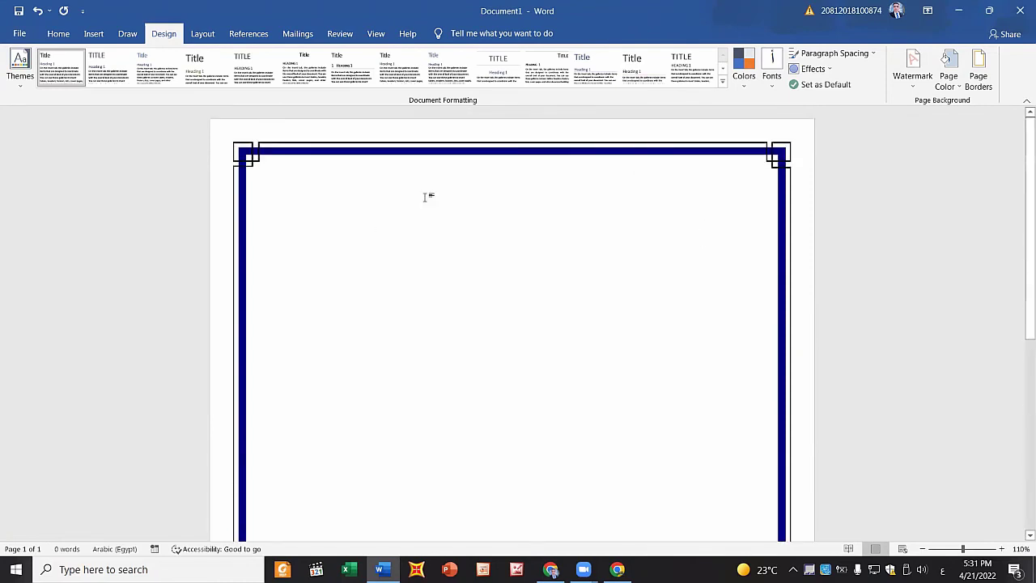
Step: Replace the formatted paste with a Keep Text Only paste of the verses, then select the paragraph
{"action": "key", "text": "ctrl+v"}
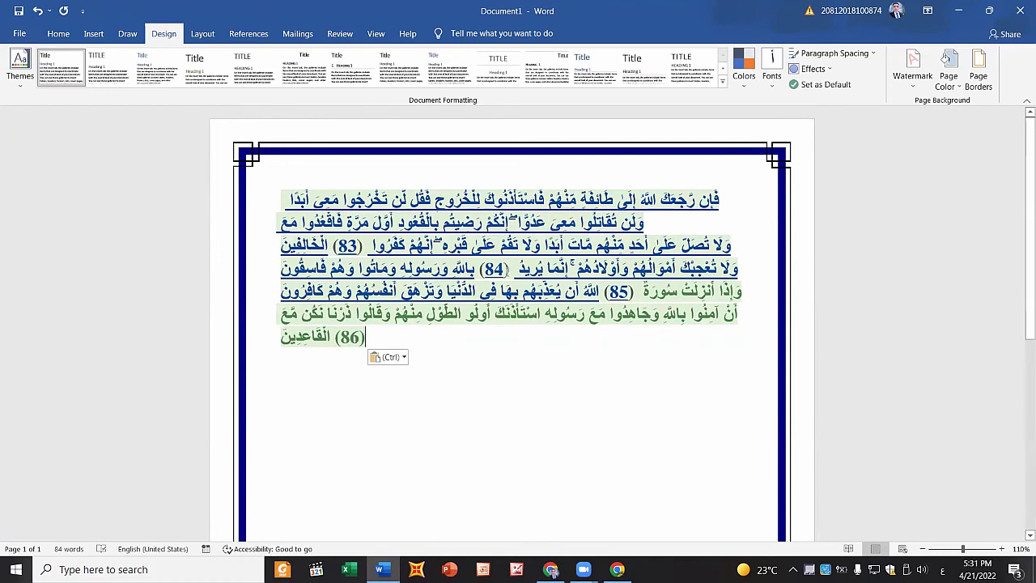
{"action": "key", "text": "ctrl+z"}
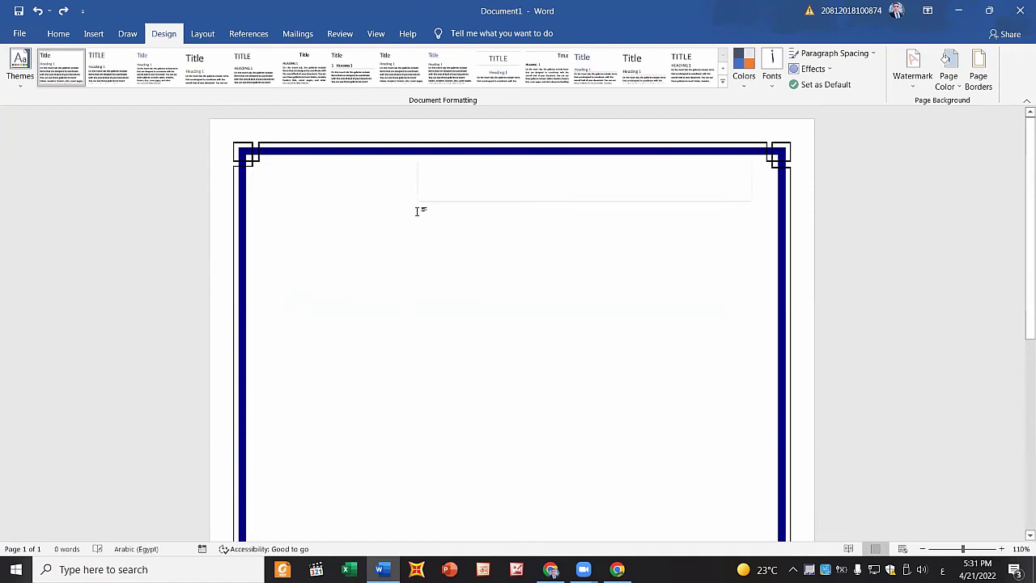
{"action": "right_click", "coordinate": [417, 211]}
{"action": "left_click", "coordinate": [487, 272]}
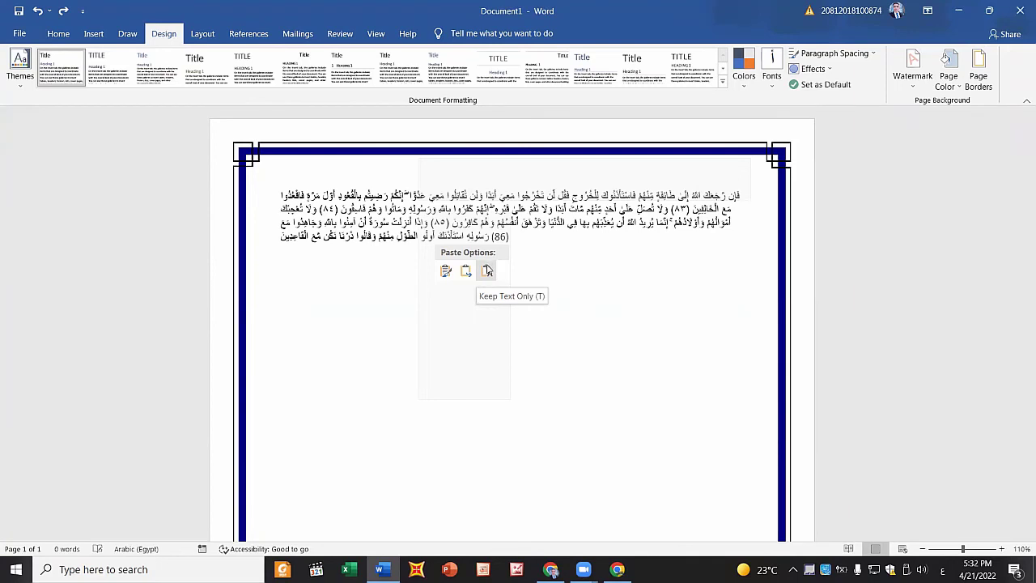
{"action": "left_click", "coordinate": [487, 271]}
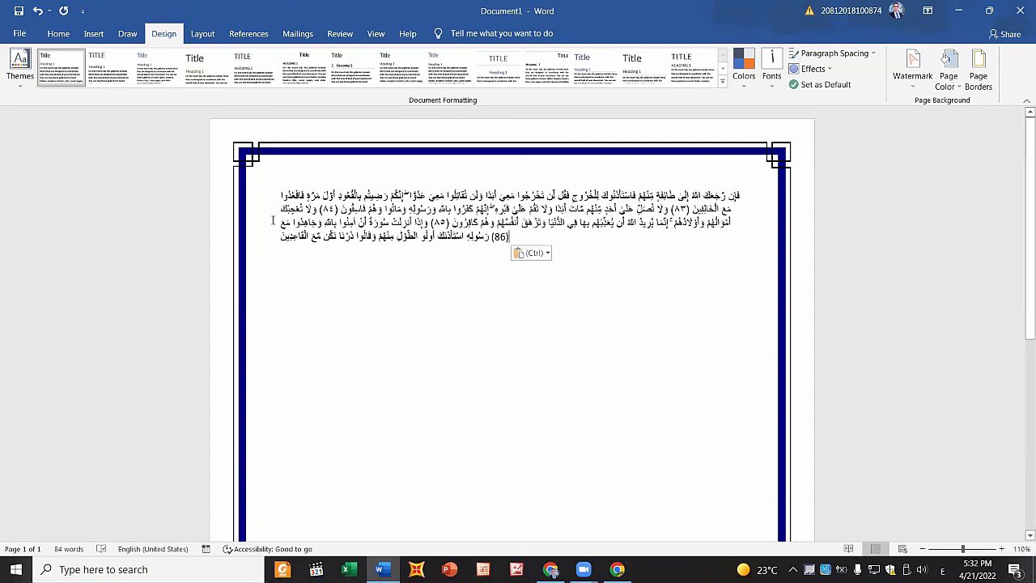
{"action": "triple_click", "coordinate": [474, 195]}
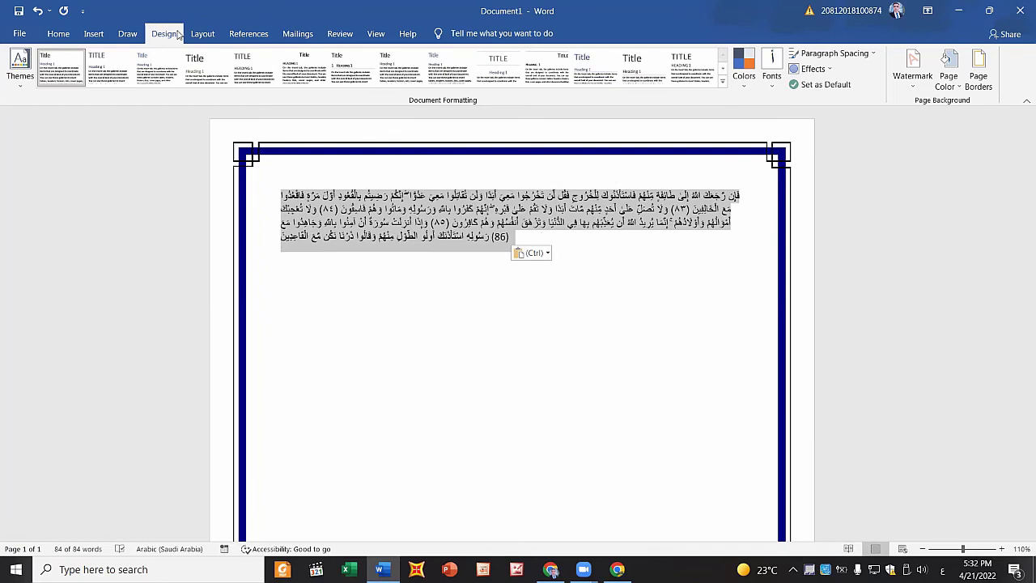
Step: Set the verse paragraph to right-to-left and retype the final verse number as ٨٦, removing the extra copy
{"action": "left_click", "coordinate": [58, 33]}
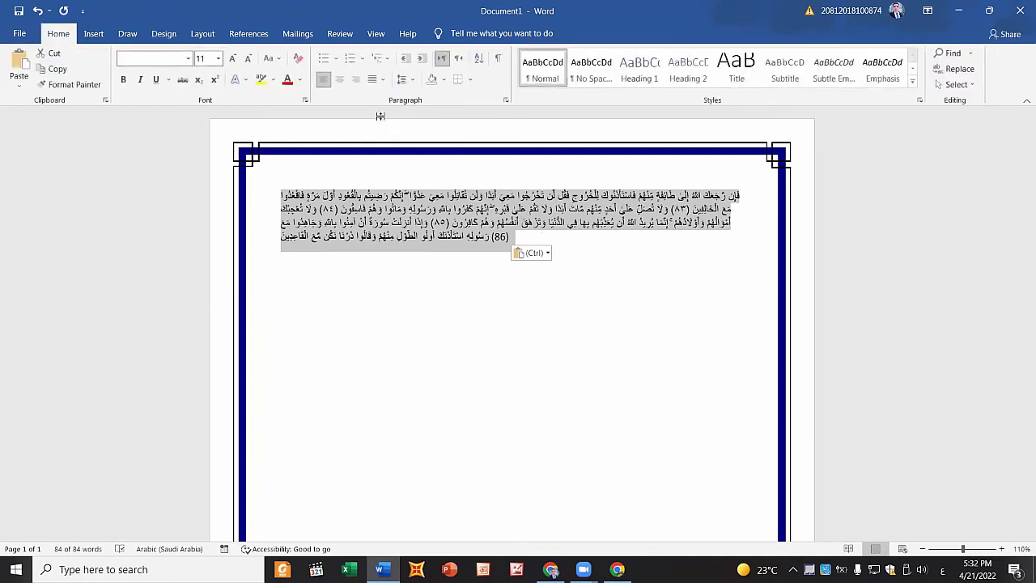
{"action": "left_click", "coordinate": [458, 60]}
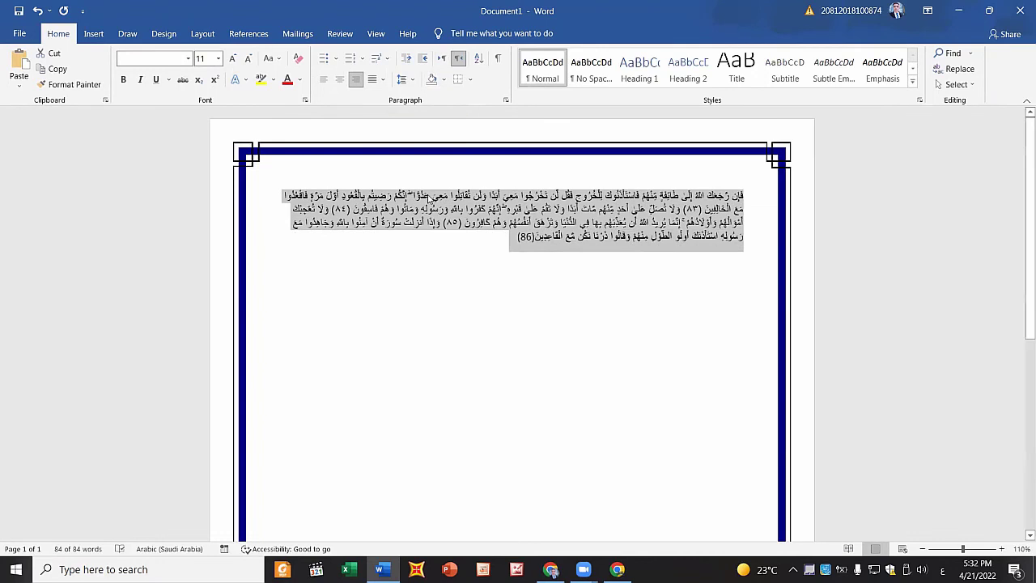
{"action": "left_click", "coordinate": [495, 238]}
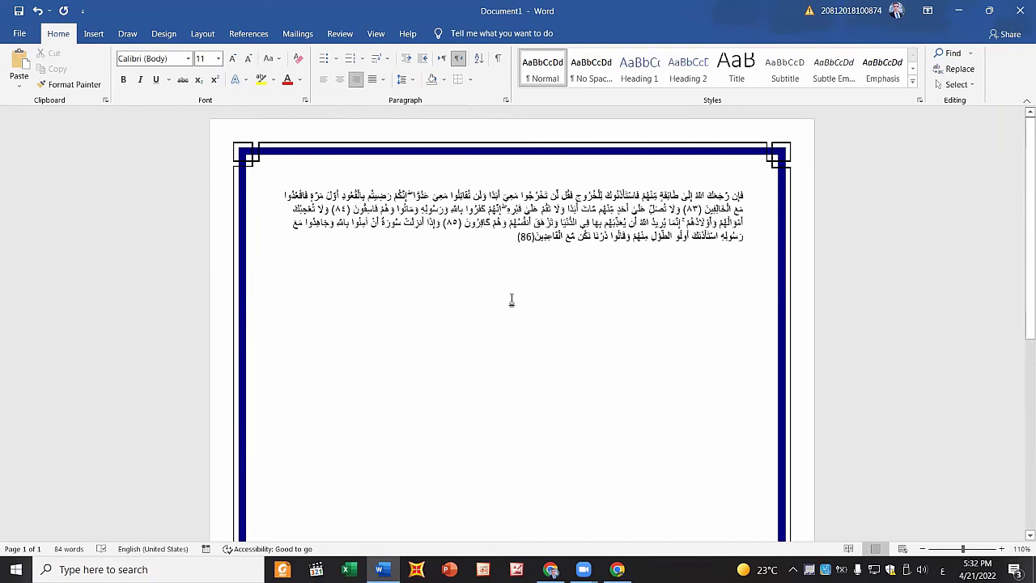
{"action": "double_click", "coordinate": [525, 237]}
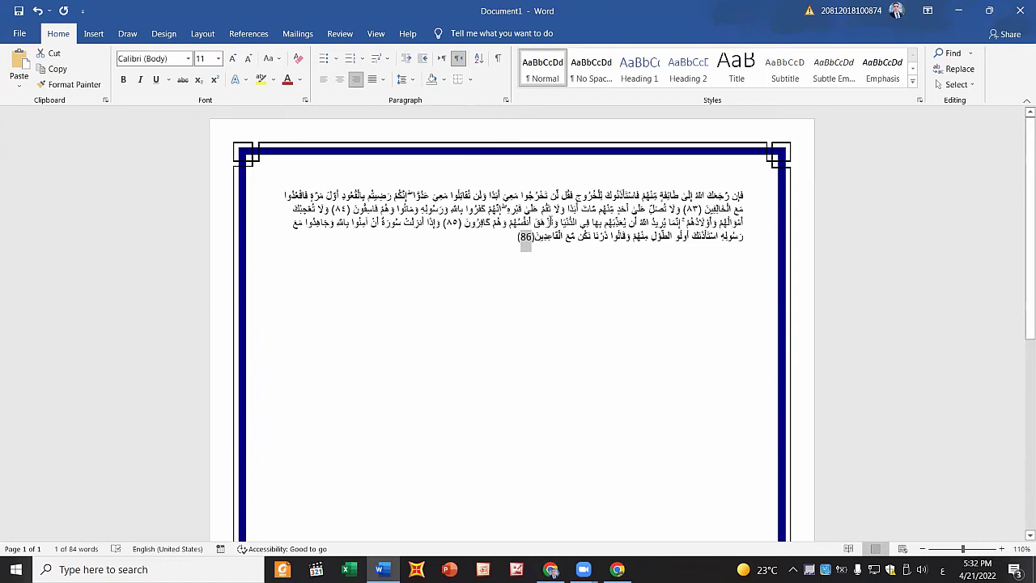
{"action": "type", "text": "86"}
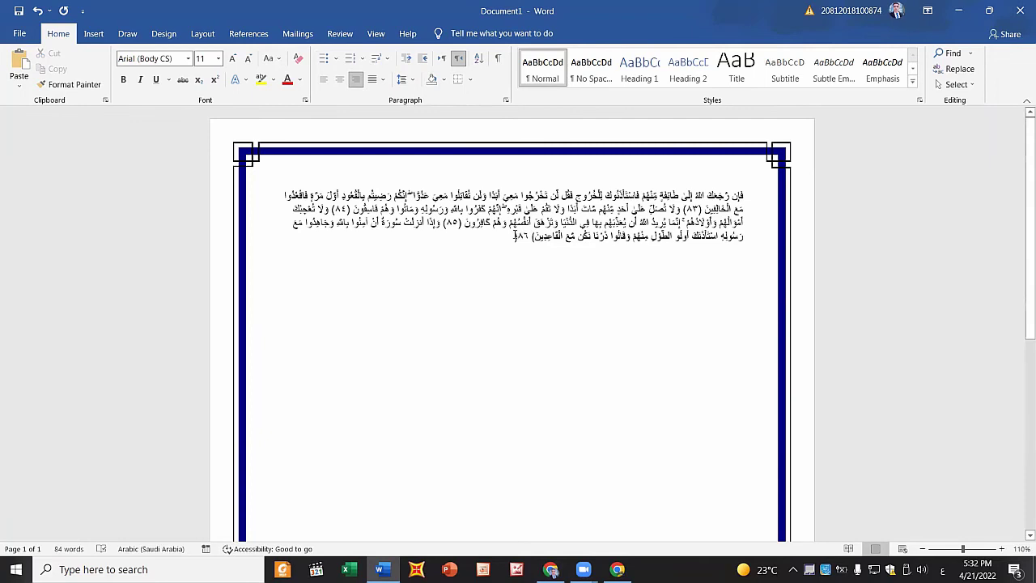
{"action": "left_click_drag", "start_coordinate": [516, 235], "coordinate": [532, 236]}
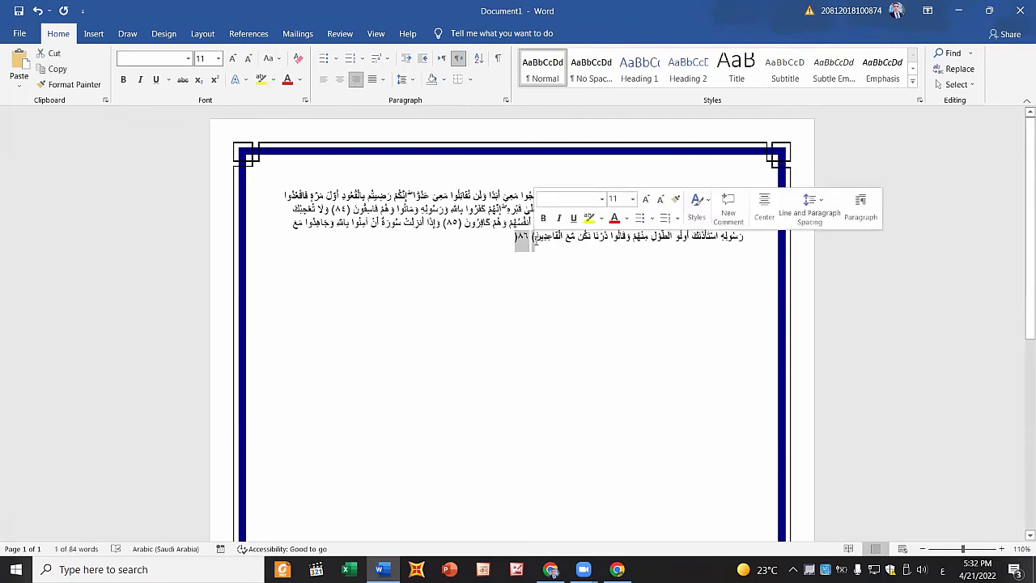
{"action": "key", "text": "BackSpace"}
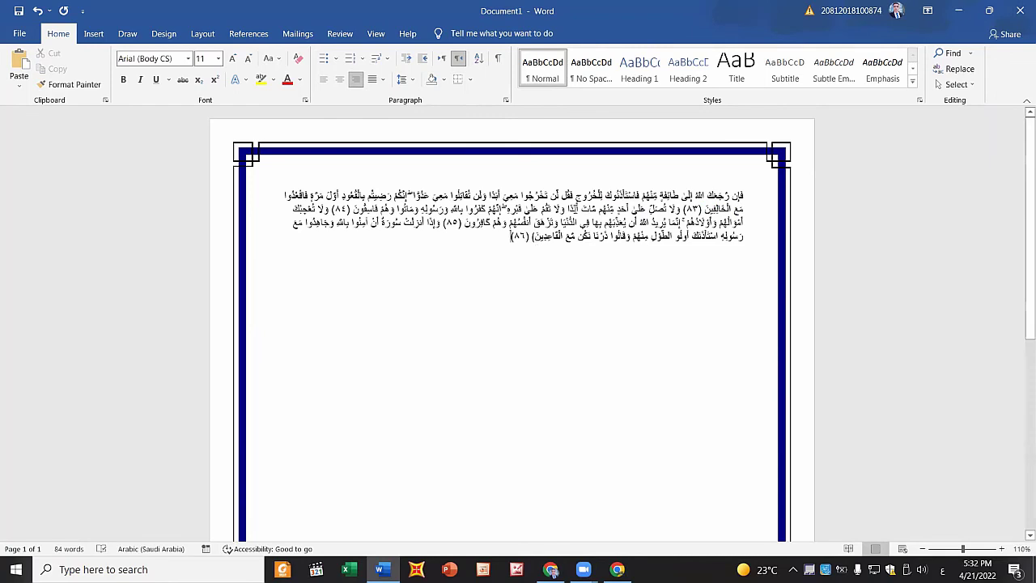
Step: Make all the verse text bold, size 14 and fully justified
{"action": "triple_click", "coordinate": [576, 199]}
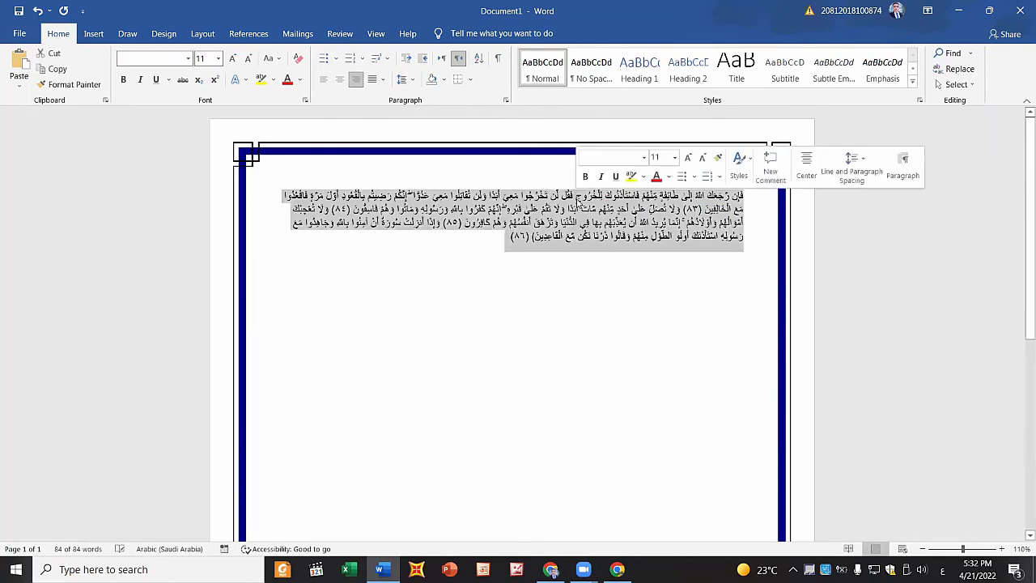
{"action": "left_click", "coordinate": [232, 60]}
{"action": "left_click", "coordinate": [231, 60]}
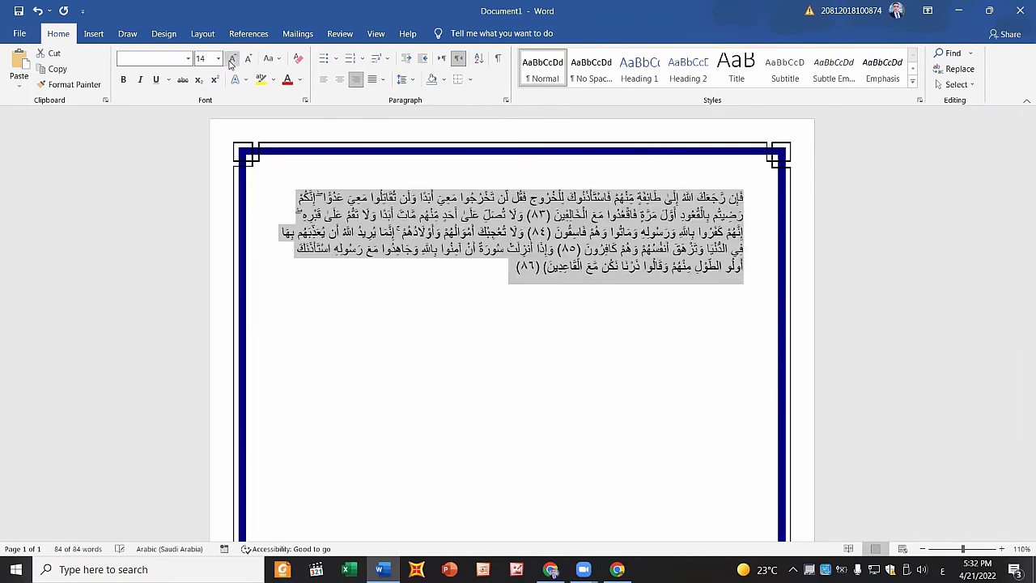
{"action": "left_click", "coordinate": [124, 79]}
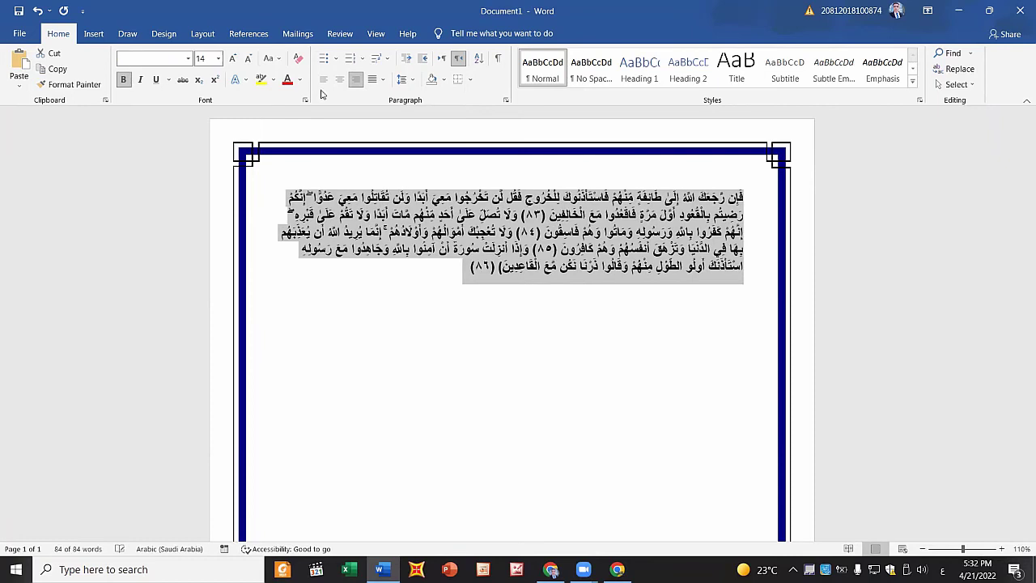
{"action": "left_click", "coordinate": [382, 79]}
{"action": "left_click", "coordinate": [397, 131]}
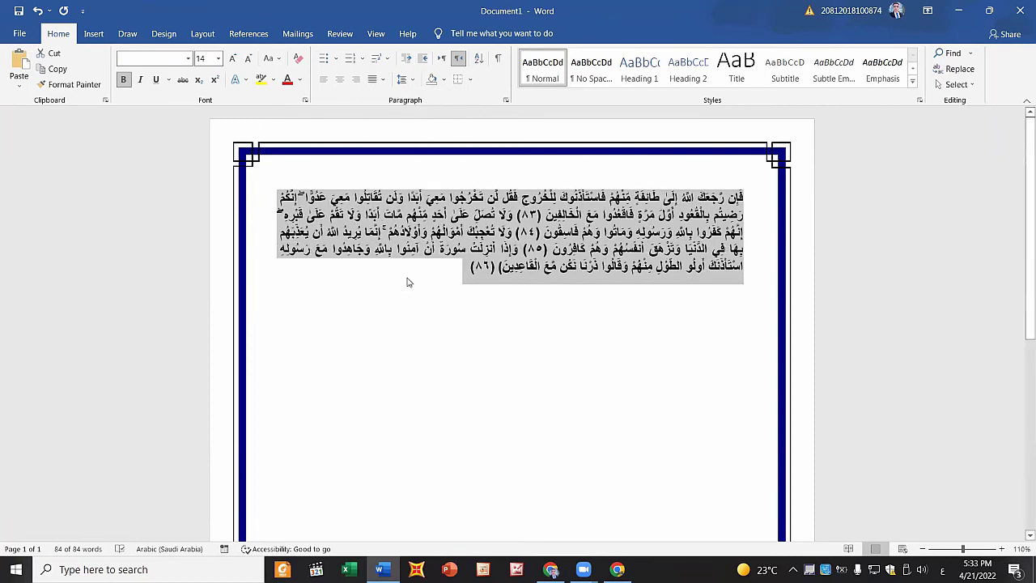
Step: Colour the text of verse 86 green
{"action": "left_click", "coordinate": [593, 277]}
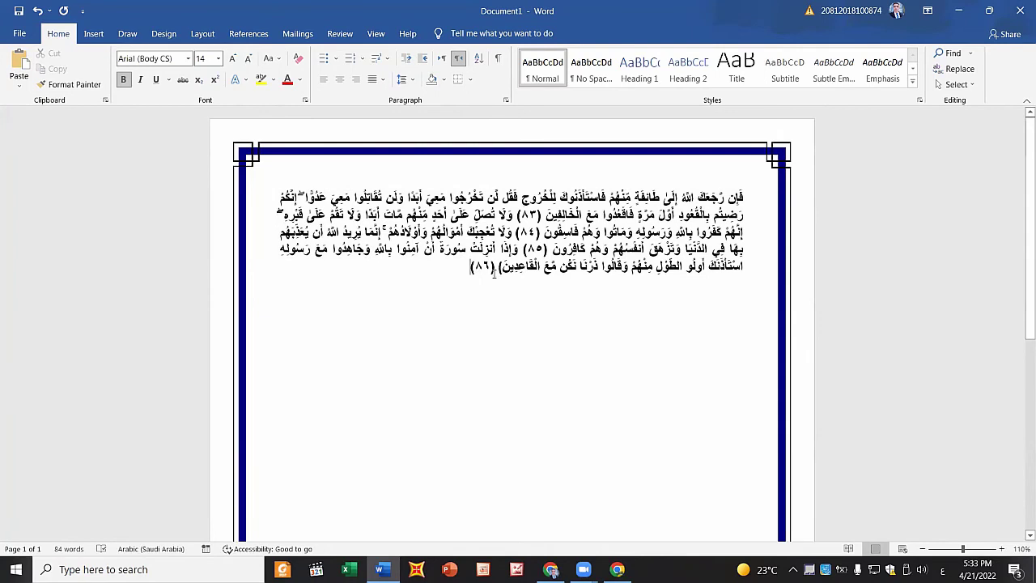
{"action": "left_click_drag", "start_coordinate": [507, 267], "coordinate": [515, 250]}
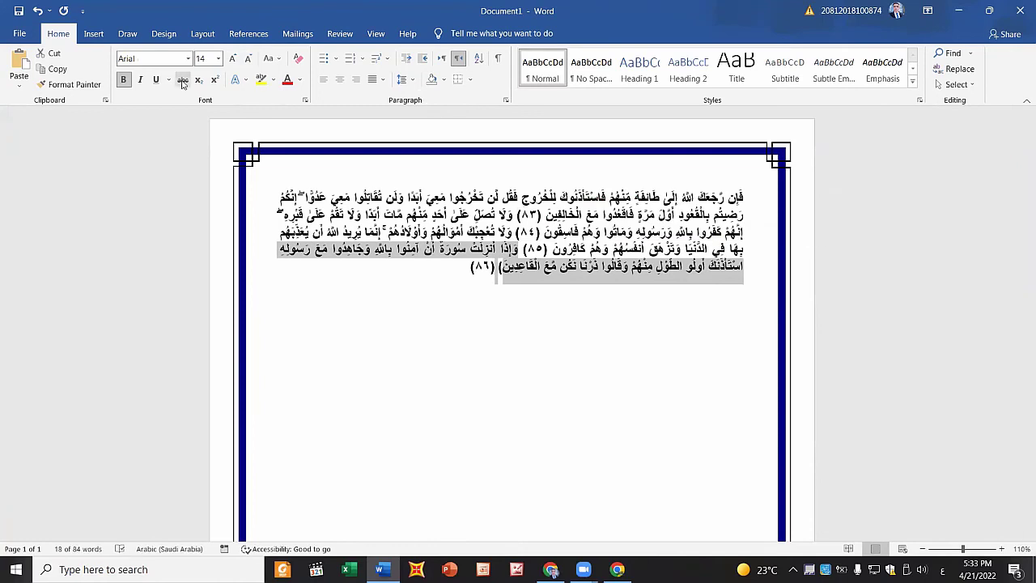
{"action": "left_click", "coordinate": [299, 79]}
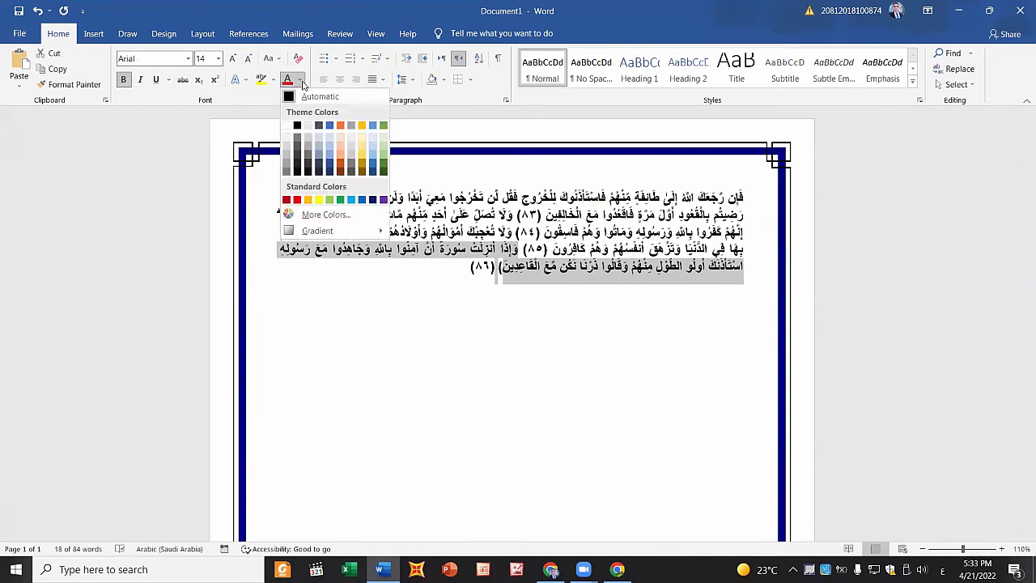
{"action": "left_click", "coordinate": [341, 199]}
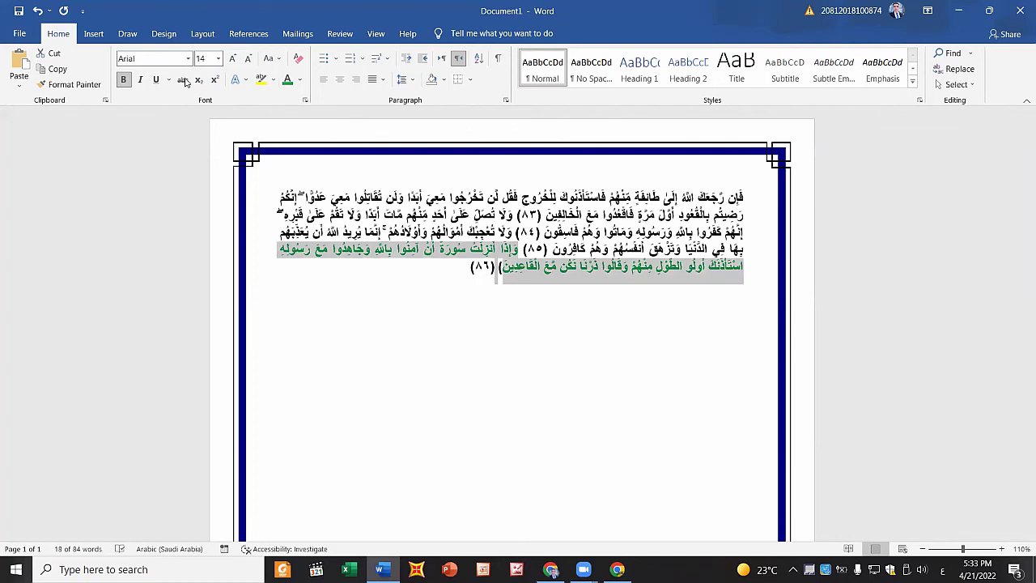
{"action": "left_click", "coordinate": [232, 58]}
{"action": "left_click", "coordinate": [367, 279]}
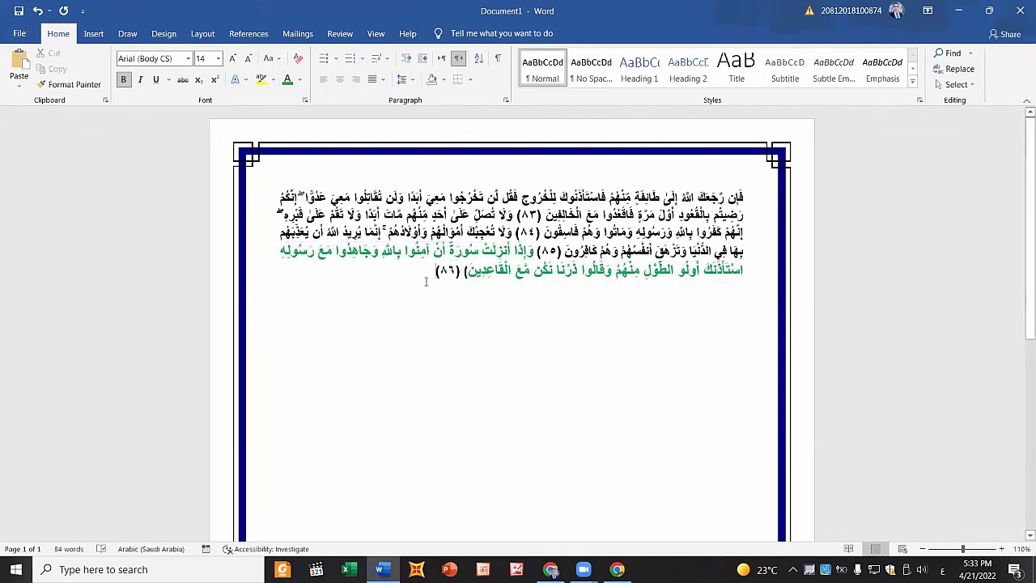
Step: Type the reference (التوبة – ٨٦) after the last verse
{"action": "key", "text": "alt+shift"}
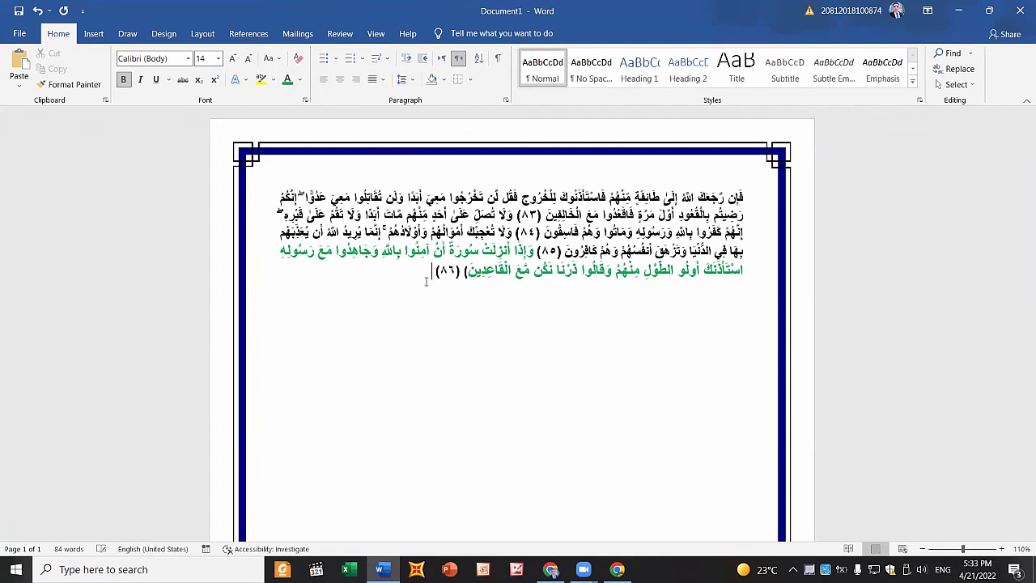
{"action": "type", "text": "("}
{"action": "key", "text": "BackSpace"}
{"action": "key", "text": "alt+shift"}
{"action": "type", "text": "التوبة - "}
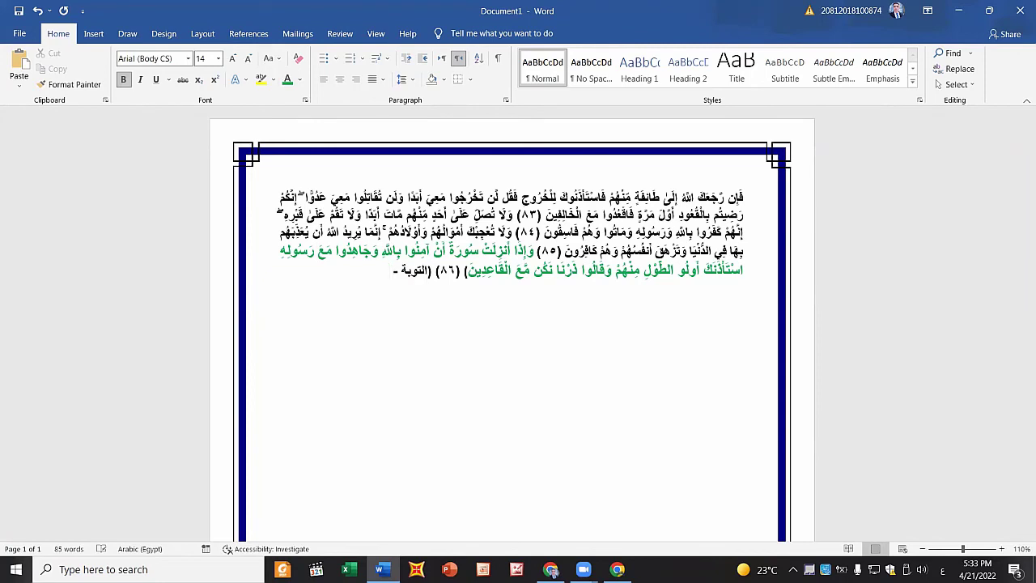
{"action": "type", "text": "٨٧"}
{"action": "key", "text": "BackSpace"}
{"action": "type", "text": "٦"}
{"action": "type", "text": ")"}
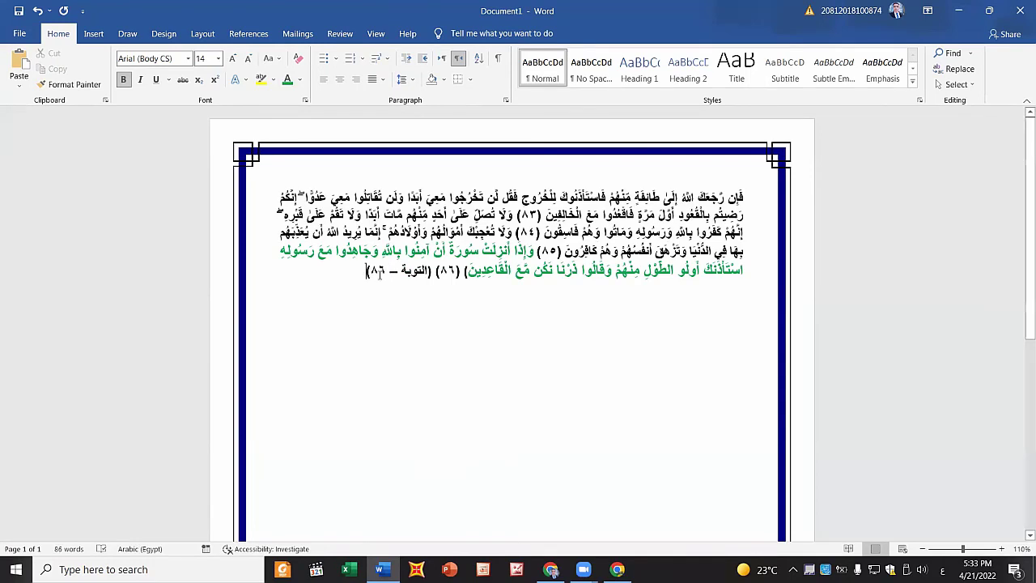
Step: Colour the reference red and begin the heading الاسئلة المثارة on the next line
{"action": "left_click_drag", "start_coordinate": [380, 273], "coordinate": [432, 273]}
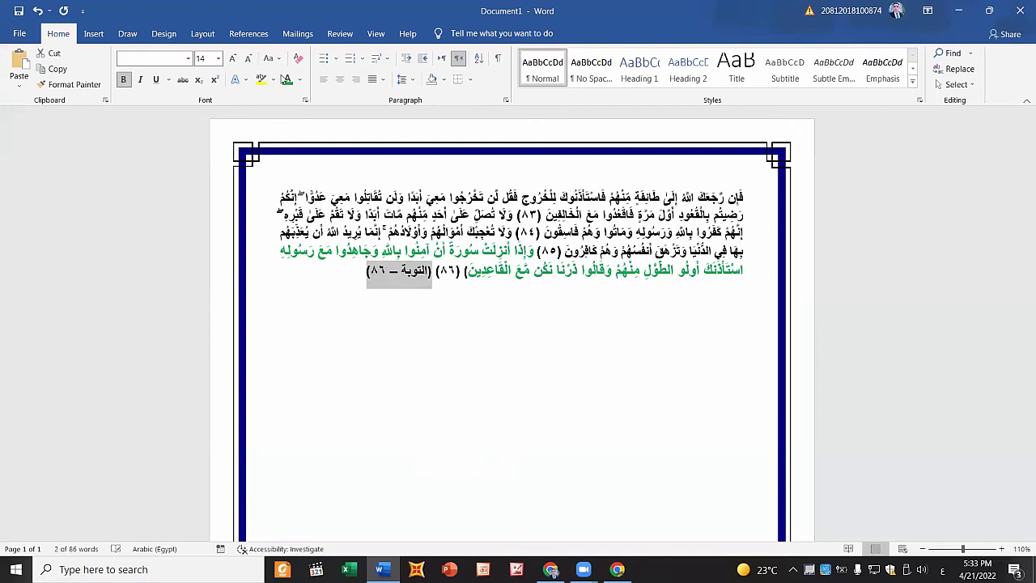
{"action": "left_click", "coordinate": [300, 79]}
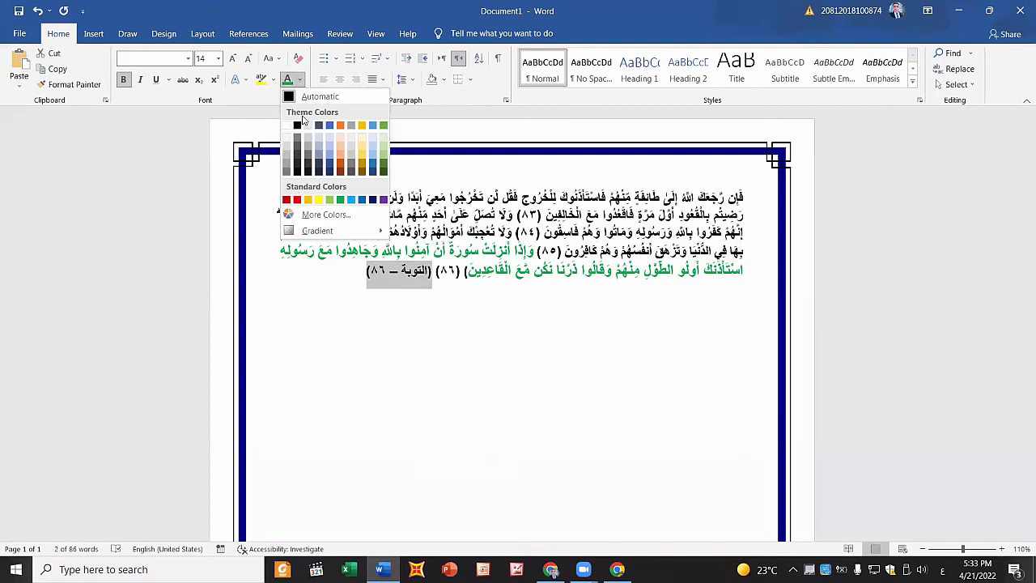
{"action": "left_click", "coordinate": [298, 200]}
{"action": "left_click", "coordinate": [339, 289]}
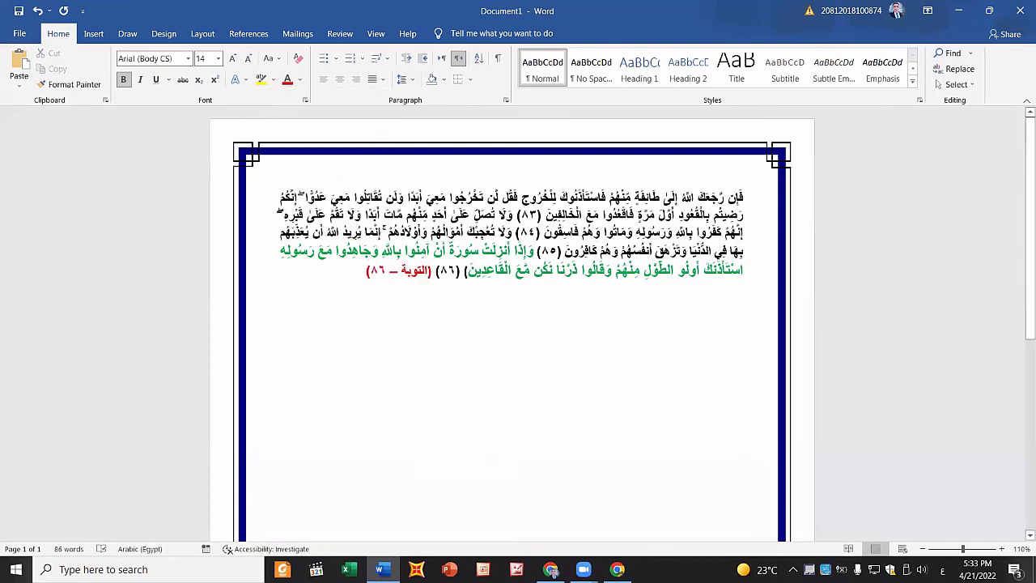
{"action": "type", "text": "الاس"}
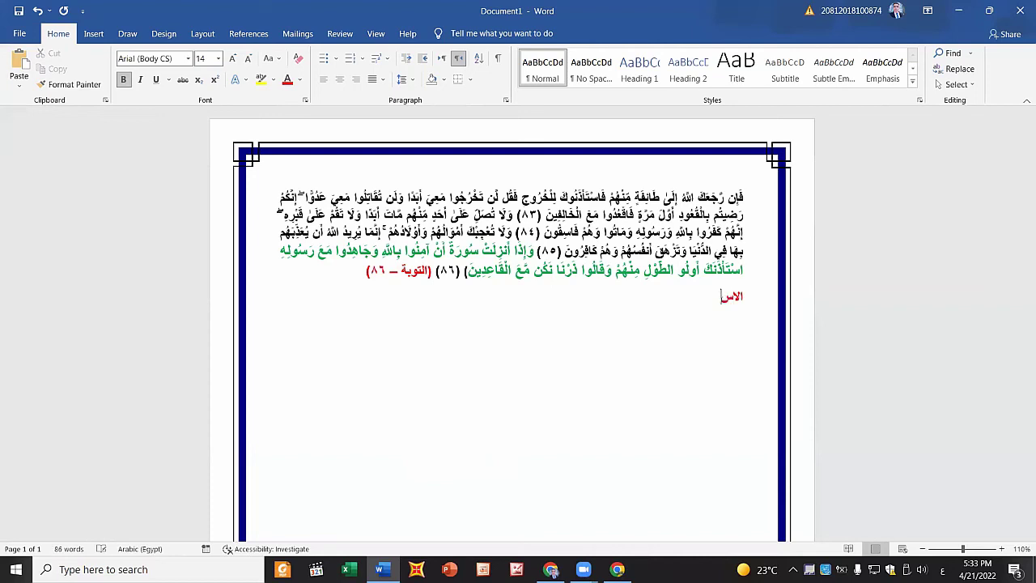
{"action": "type", "text": "ئلة المث"}
{"action": "type", "text": "ارة :"}
Step: End the heading line and accept the spelling correction for المثارة
{"action": "key", "text": "Return"}
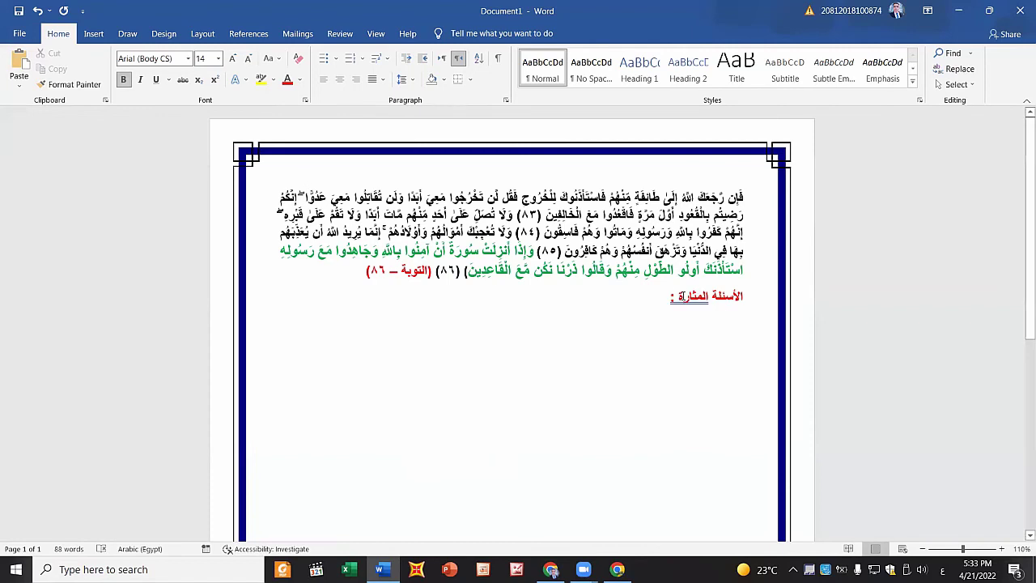
{"action": "right_click", "coordinate": [677, 298]}
{"action": "left_click", "coordinate": [677, 299]}
Step: Type the questions one per line, ending with ما جزء مخالفة امر رسول الله ؟
{"action": "type", "text": "من لال"}
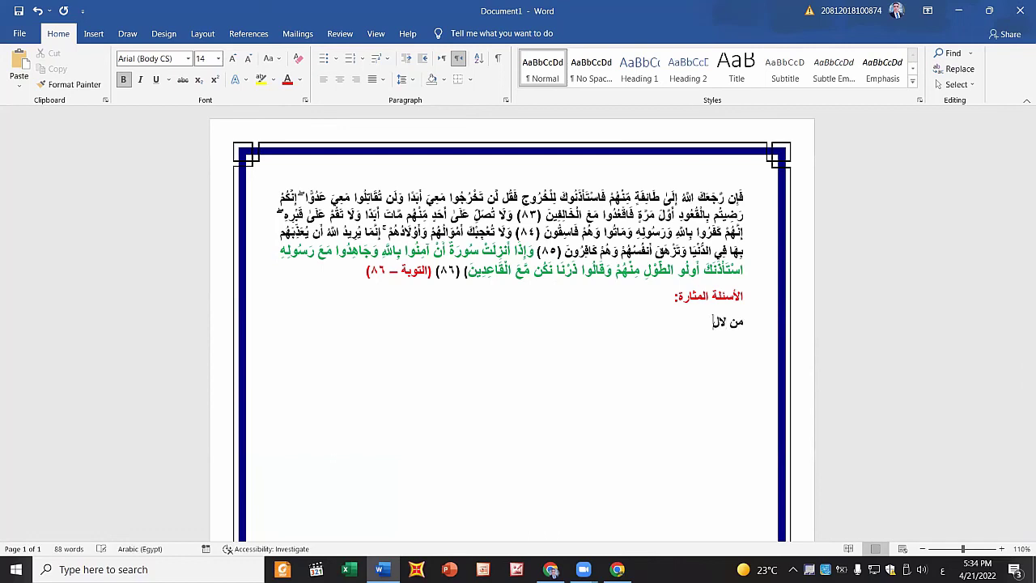
{"action": "key", "text": "BackSpace"}
{"action": "key", "text": "BackSpace"}
{"action": "key", "text": "BackSpace"}
{"action": "type", "text": "ال"}
{"action": "type", "text": "ذين سأ"}
{"action": "type", "text": "لوا رسو"}
{"action": "type", "text": "ل الله ؟"}
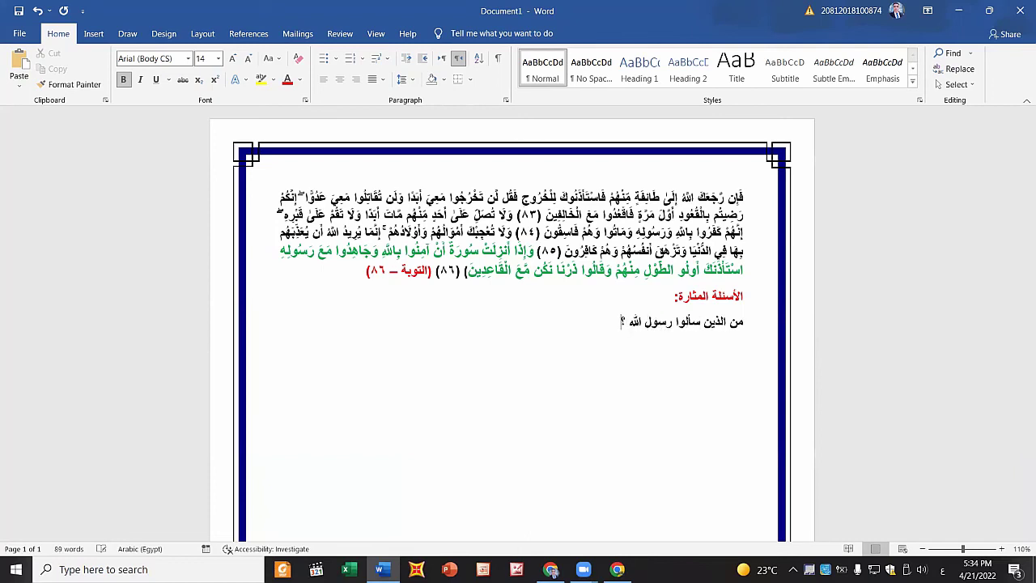
{"action": "key", "text": "Return"}
{"action": "type", "text": "ا مع"}
{"action": "type", "text": "نى أولى"}
{"action": "type", "text": " الطول ؟"}
{"action": "key", "text": "Return"}
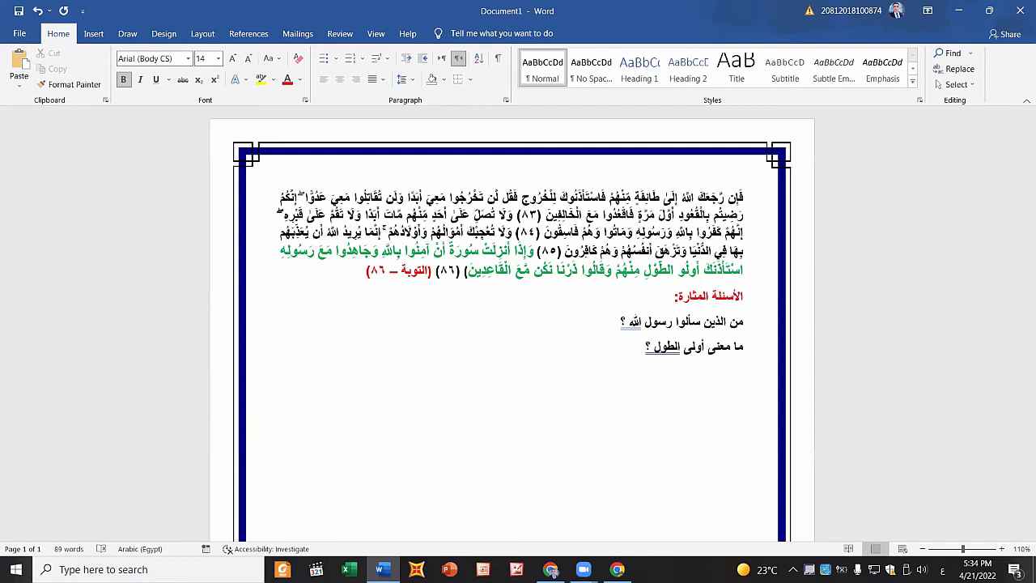
{"action": "type", "text": "ماذ"}
{"action": "type", "text": "ا استفي"}
{"action": "type", "text": "د من"}
{"action": "type", "text": " هذه الاية "}
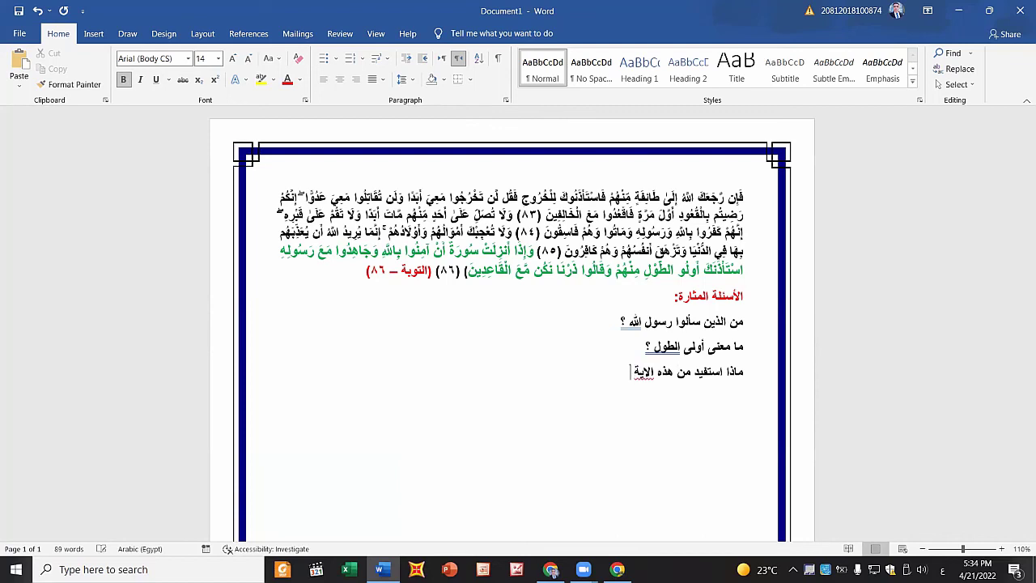
{"action": "type", "text": "؟ "}
{"action": "type", "text": "ما"}
{"action": "type", "text": " جزء مخ"}
{"action": "type", "text": "الفة"}
{"action": "type", "text": " ام"}
{"action": "type", "text": "ر رسول الله"}
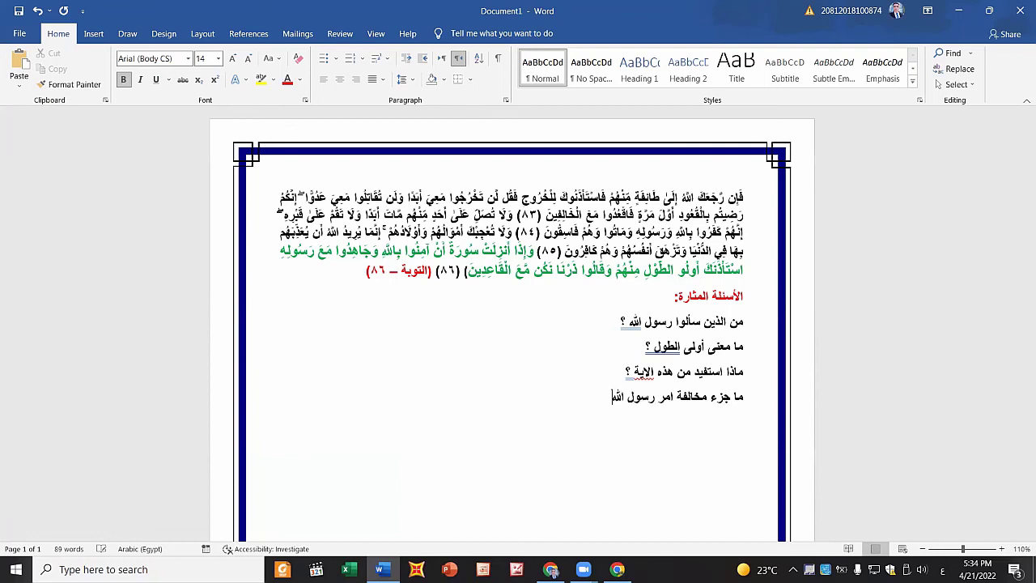
{"action": "type", "text": " ؟"}
{"action": "key", "text": "Return"}
Step: Apply 1) 2) 3) numbering to the four question lines
{"action": "left_click_drag", "start_coordinate": [745, 322], "coordinate": [637, 390]}
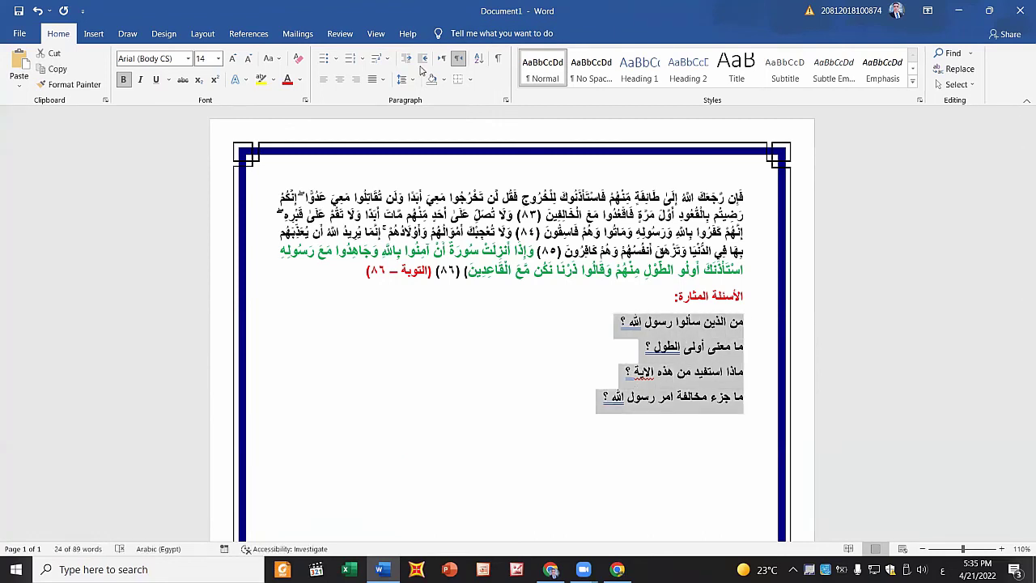
{"action": "left_click", "coordinate": [361, 58]}
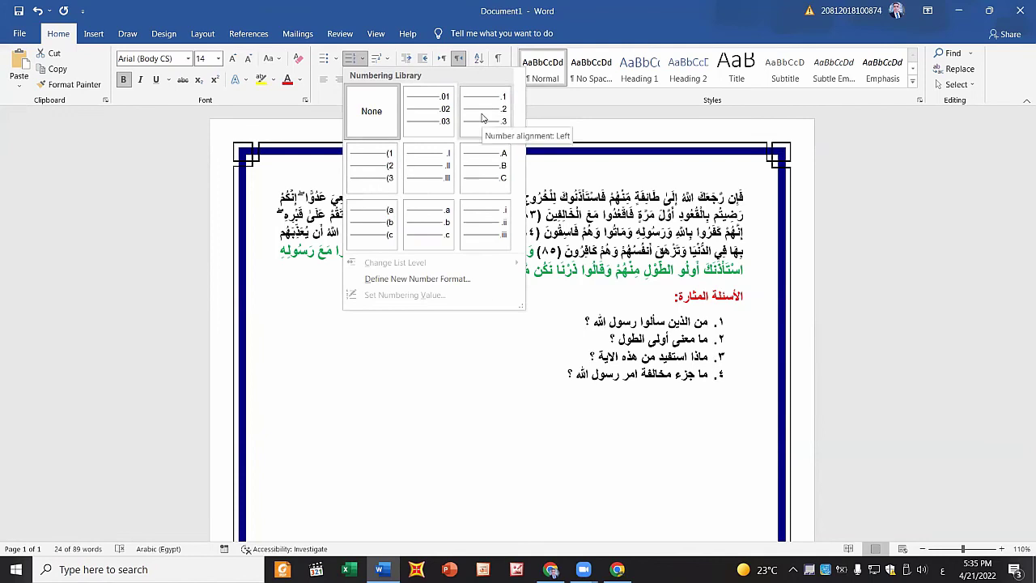
{"action": "left_click", "coordinate": [379, 167]}
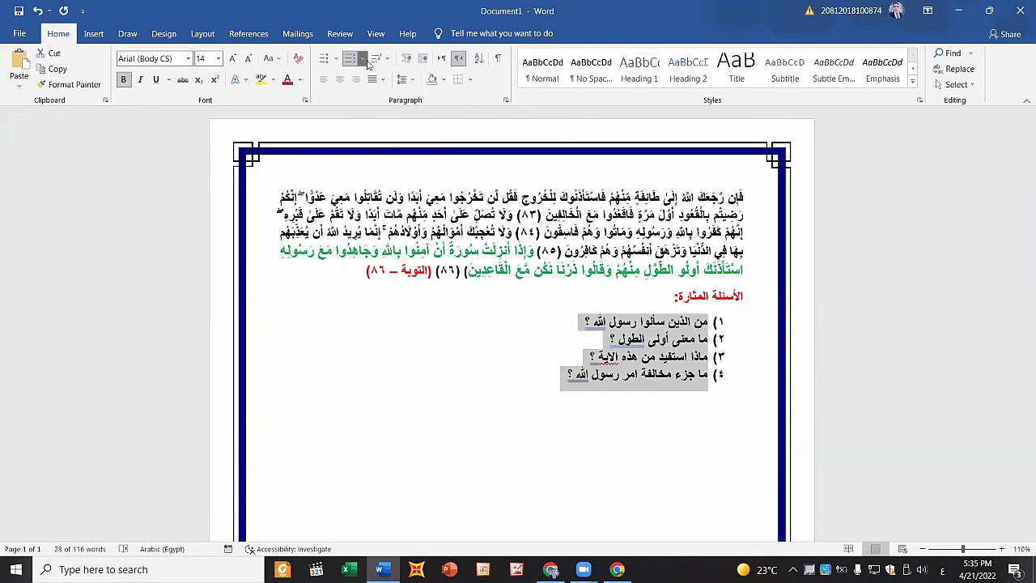
{"action": "left_click", "coordinate": [362, 60]}
{"action": "mouse_move", "coordinate": [505, 414]}
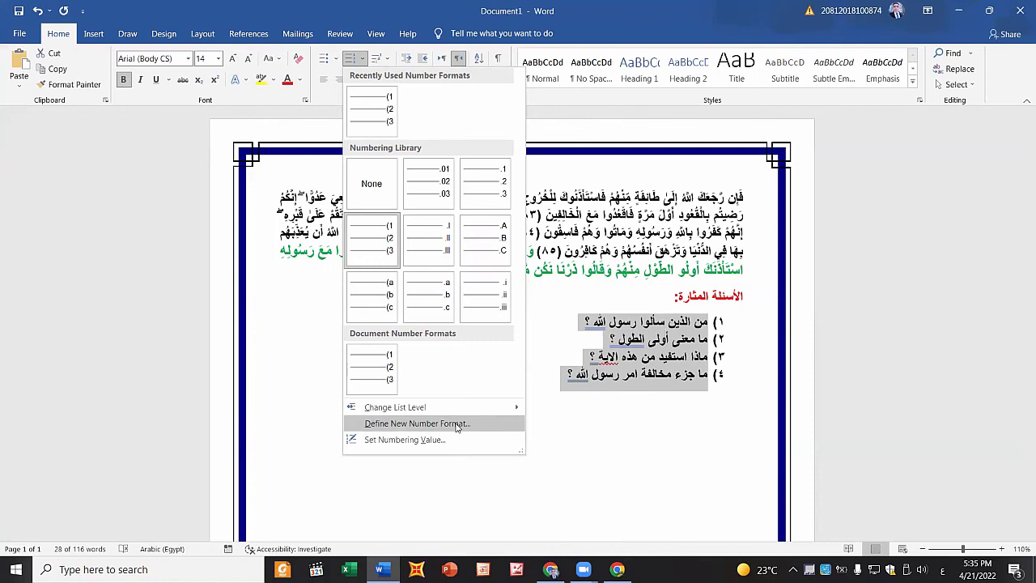
{"action": "left_click", "coordinate": [457, 423]}
{"action": "left_click", "coordinate": [502, 398]}
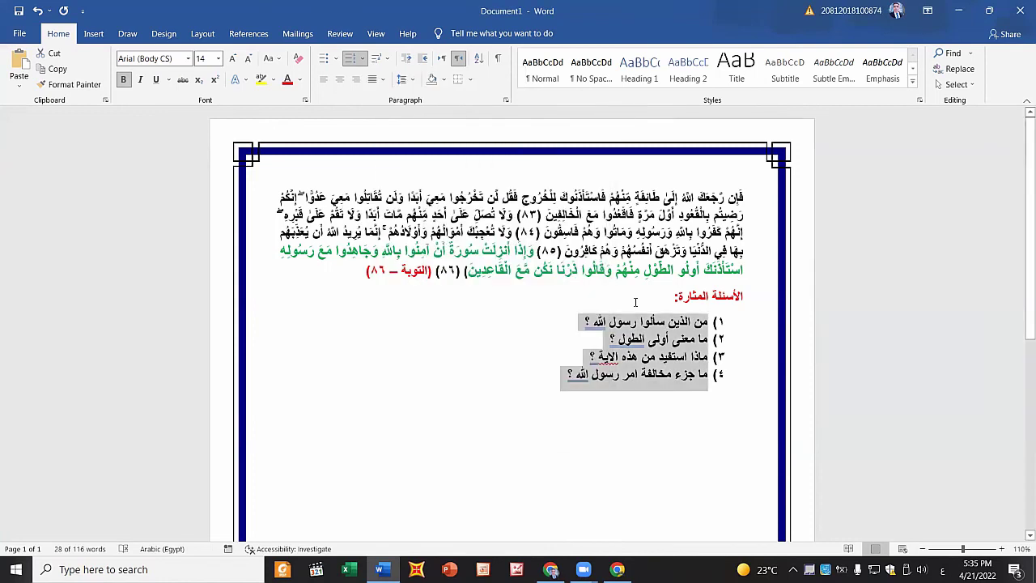
{"action": "left_click", "coordinate": [362, 59]}
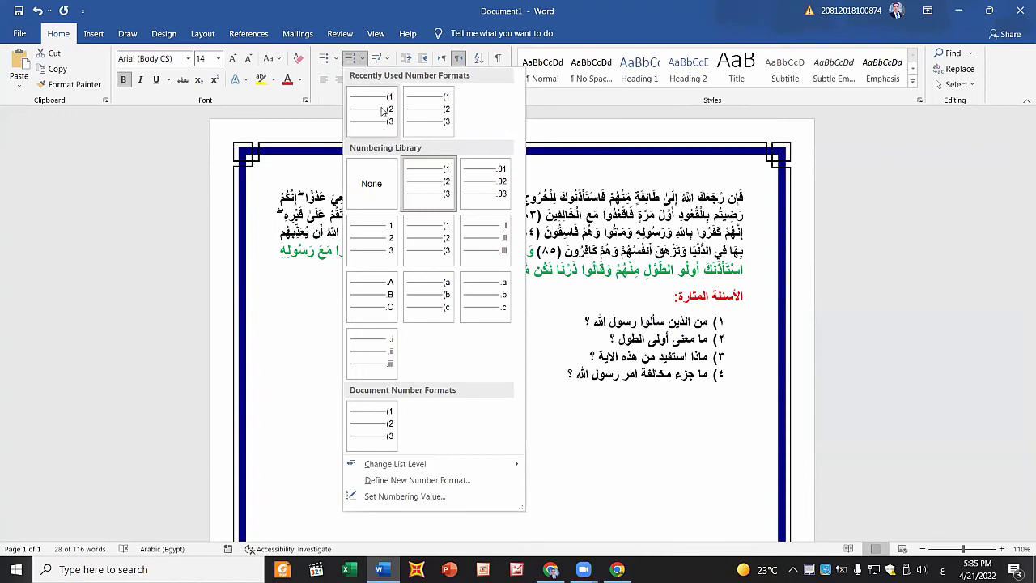
Step: Define a new number format with a red font colour for the question numbers
{"action": "left_click", "coordinate": [453, 480]}
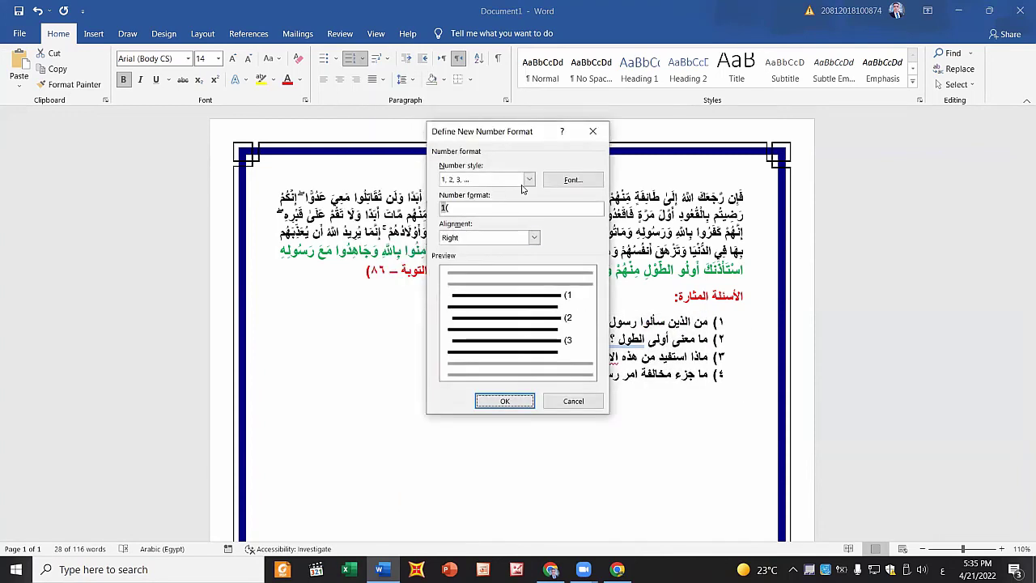
{"action": "left_click", "coordinate": [567, 181]}
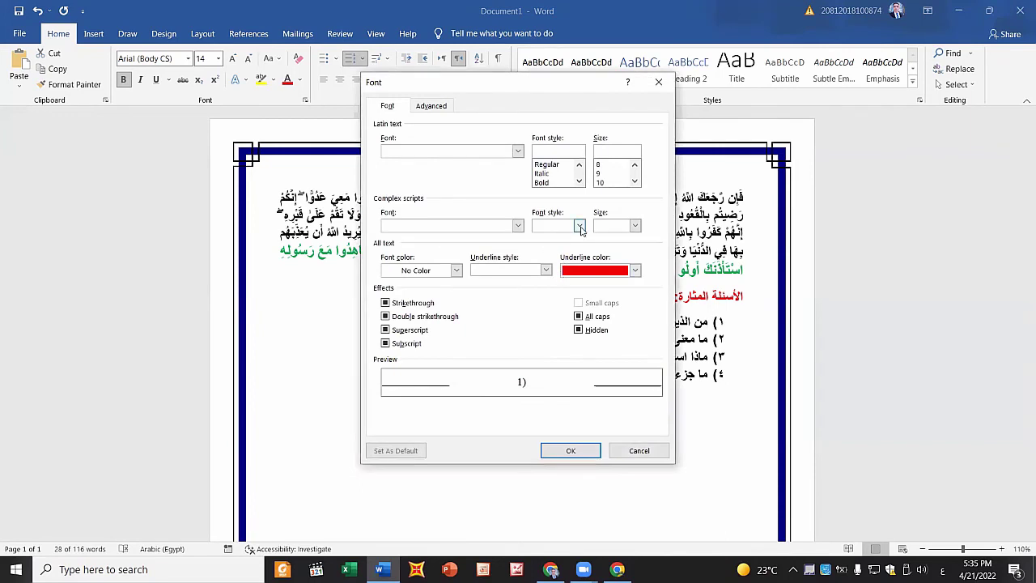
{"action": "left_click", "coordinate": [579, 226]}
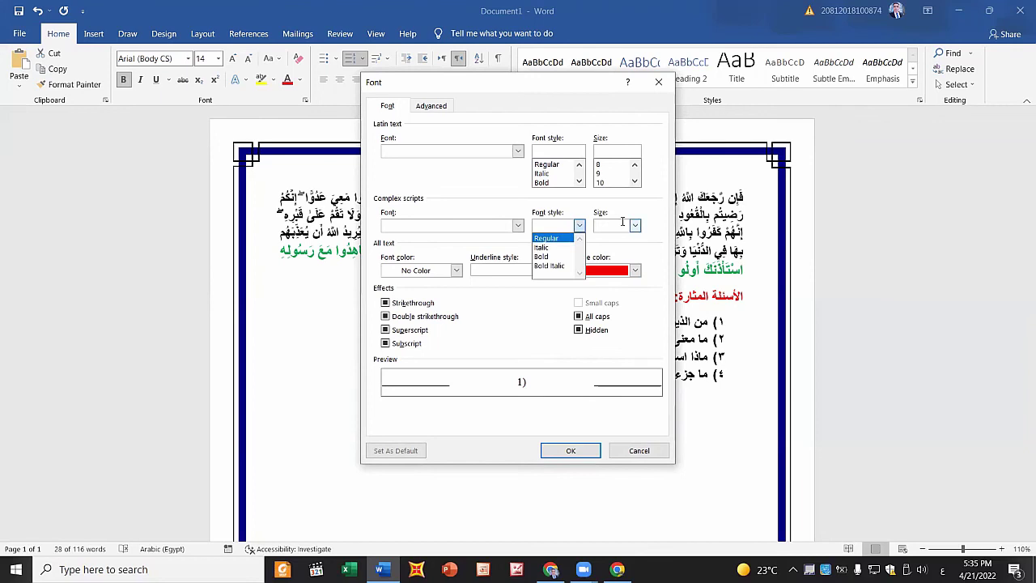
{"action": "left_click", "coordinate": [622, 221]}
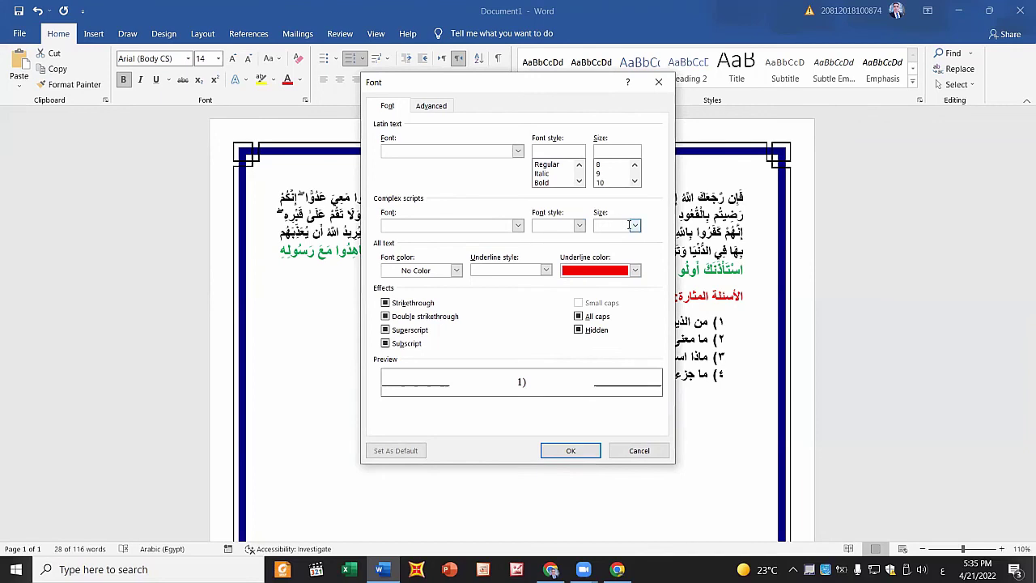
{"action": "left_click", "coordinate": [517, 151]}
{"action": "left_click", "coordinate": [517, 151]}
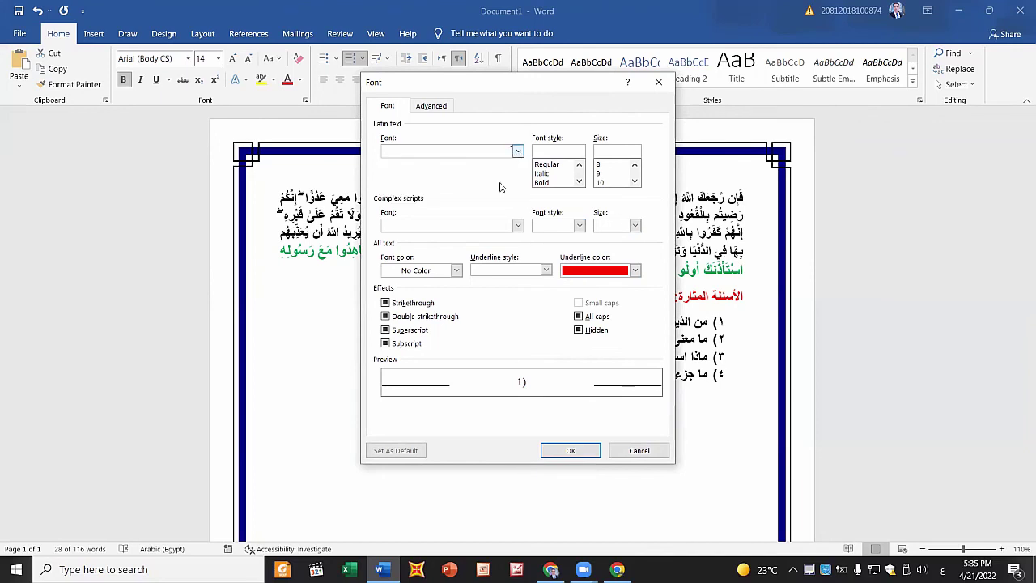
{"action": "left_click", "coordinate": [456, 271]}
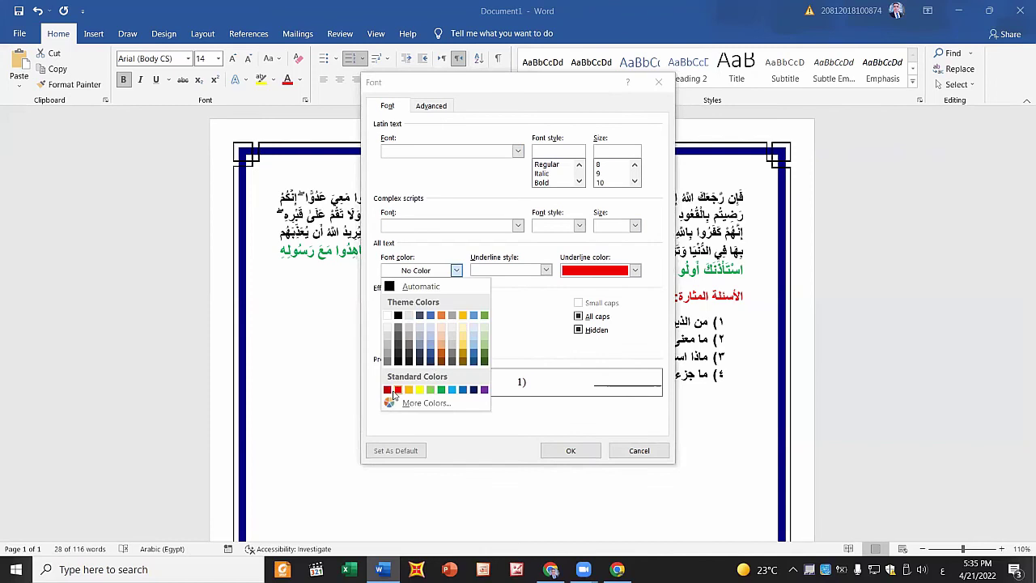
{"action": "left_click", "coordinate": [387, 391]}
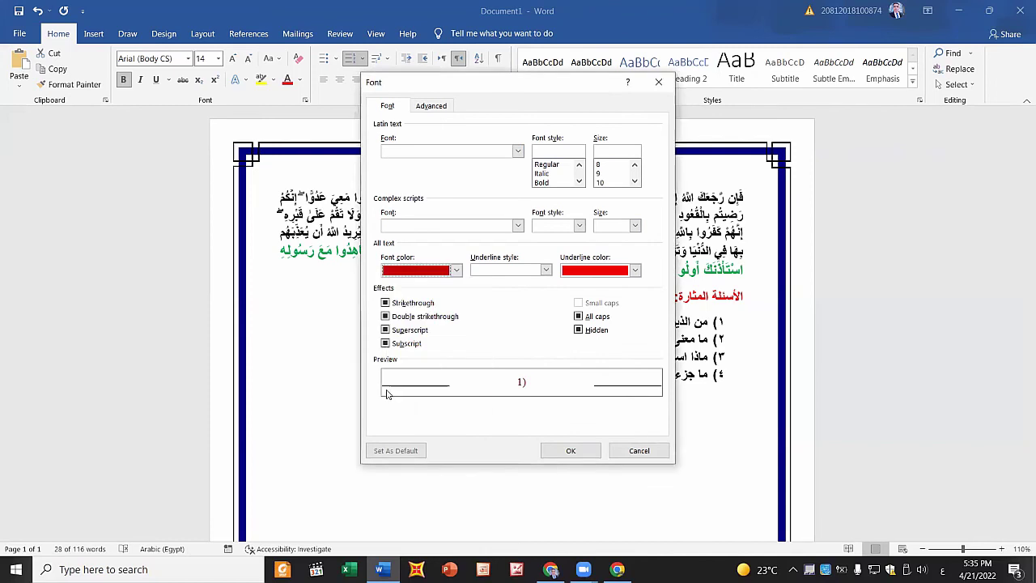
{"action": "left_click", "coordinate": [570, 451]}
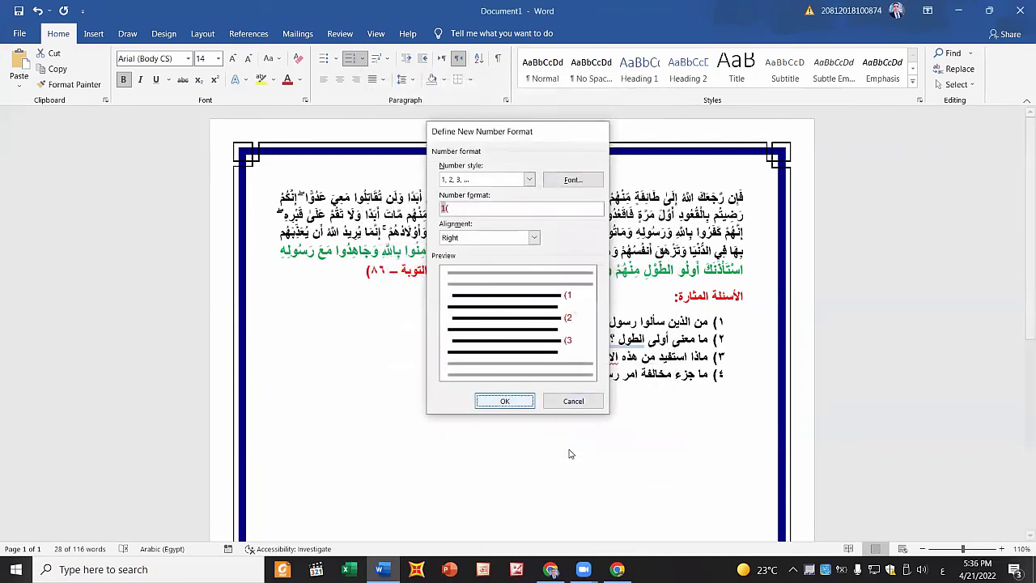
{"action": "key", "text": "Return"}
{"action": "left_click", "coordinate": [591, 356]}
Step: Underline the green verse 86 text, from وإذا أنزلت سورة to القاعدين
{"action": "scroll", "coordinate": [510, 324], "scroll_direction": "down", "scroll_amount": 2}
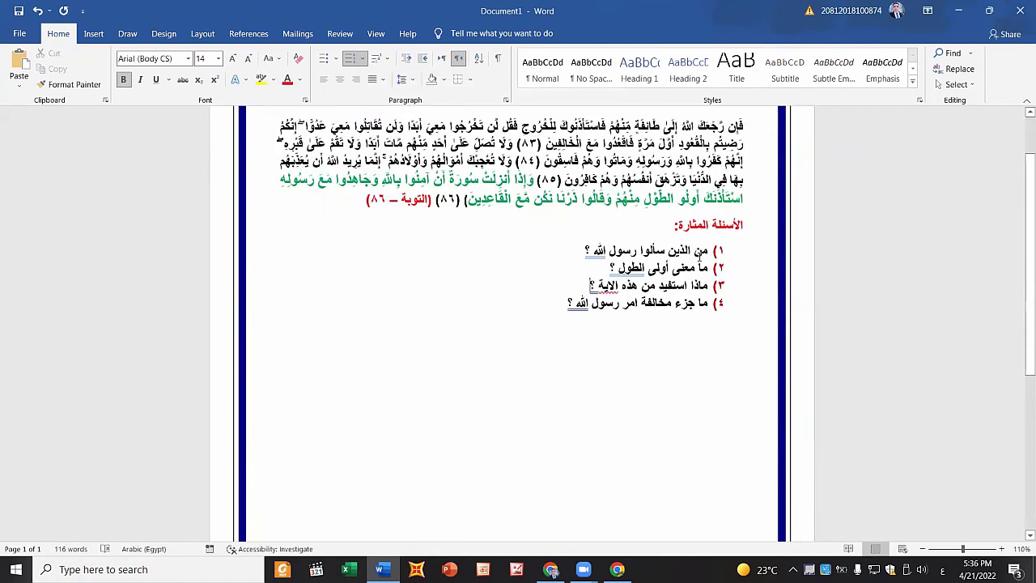
{"action": "triple_click", "coordinate": [676, 250]}
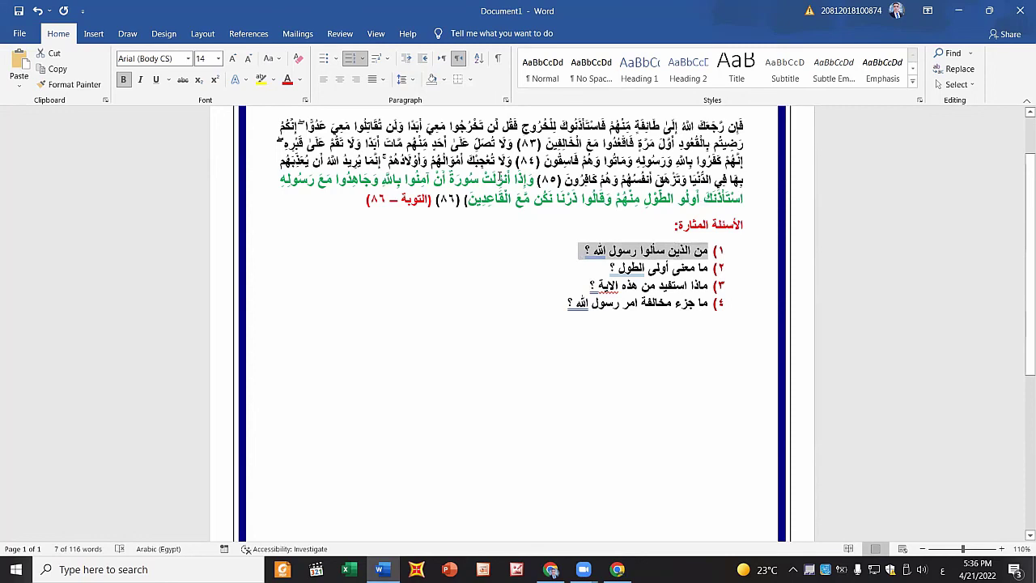
{"action": "left_click_drag", "start_coordinate": [534, 179], "coordinate": [469, 204]}
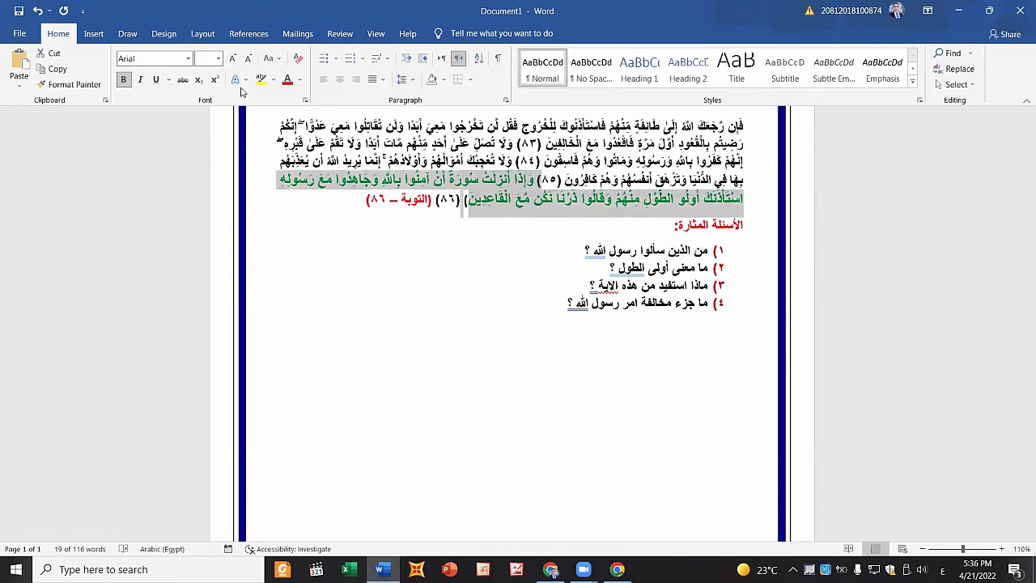
{"action": "left_click", "coordinate": [156, 81]}
{"action": "left_click", "coordinate": [505, 212]}
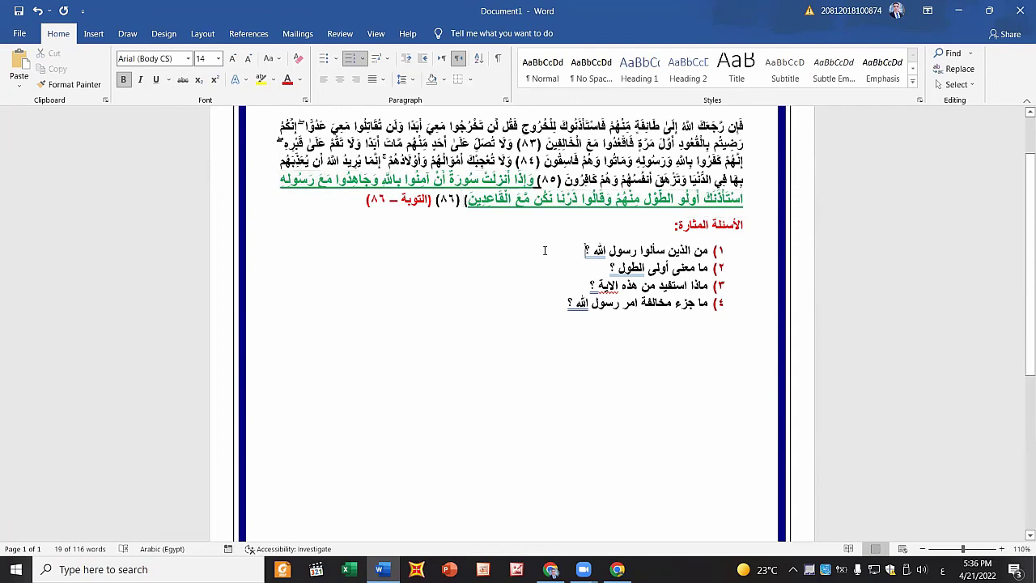
{"action": "scroll", "coordinate": [693, 162], "scroll_direction": "up", "scroll_amount": 3}
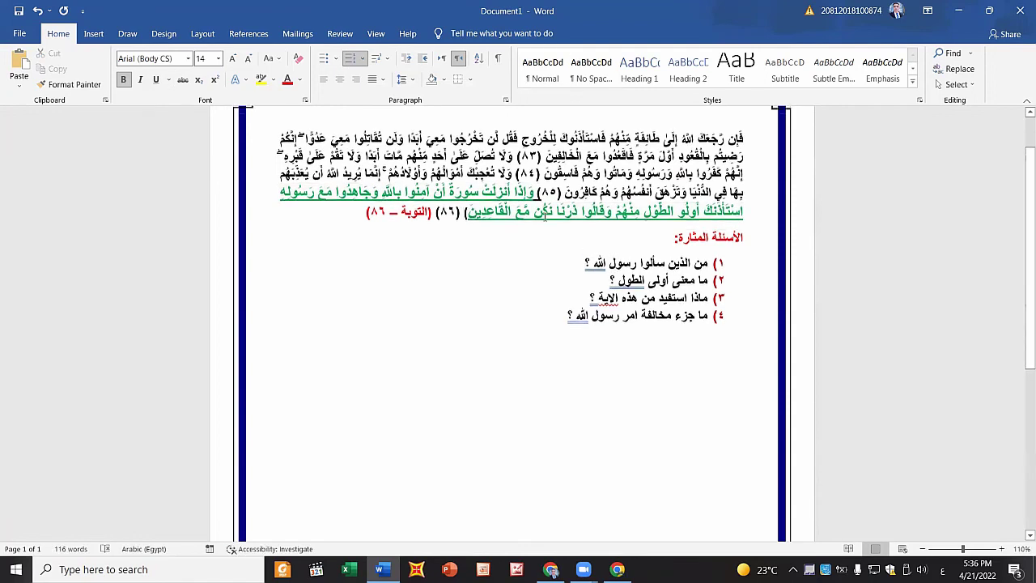
{"action": "left_click", "coordinate": [584, 322]}
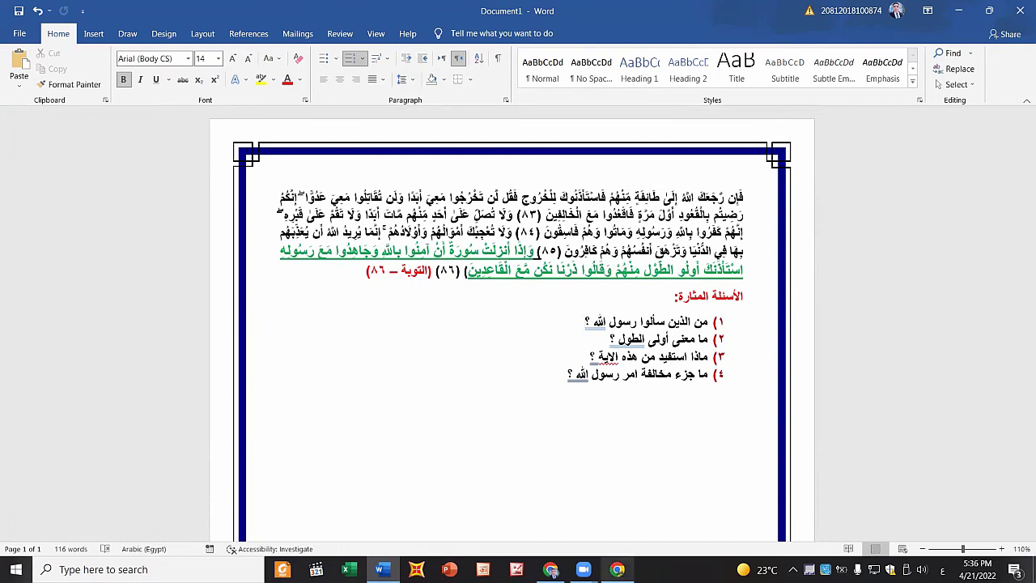
Step: Review the Al-Saadi commentary on At-Tawba 86 in Chrome, then go to the tafsir index page
{"action": "left_click", "coordinate": [617, 569]}
{"action": "scroll", "coordinate": [736, 240], "scroll_direction": "down", "scroll_amount": 3}
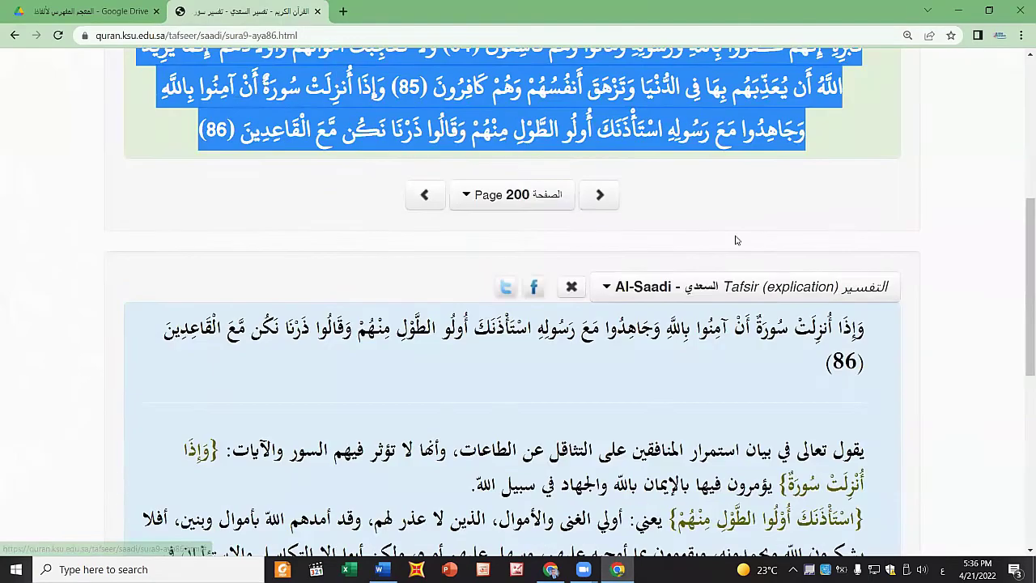
{"action": "scroll", "coordinate": [737, 241], "scroll_direction": "down", "scroll_amount": 2, "text": "ctrl"}
{"action": "scroll", "coordinate": [789, 234], "scroll_direction": "up", "scroll_amount": 1, "text": "ctrl"}
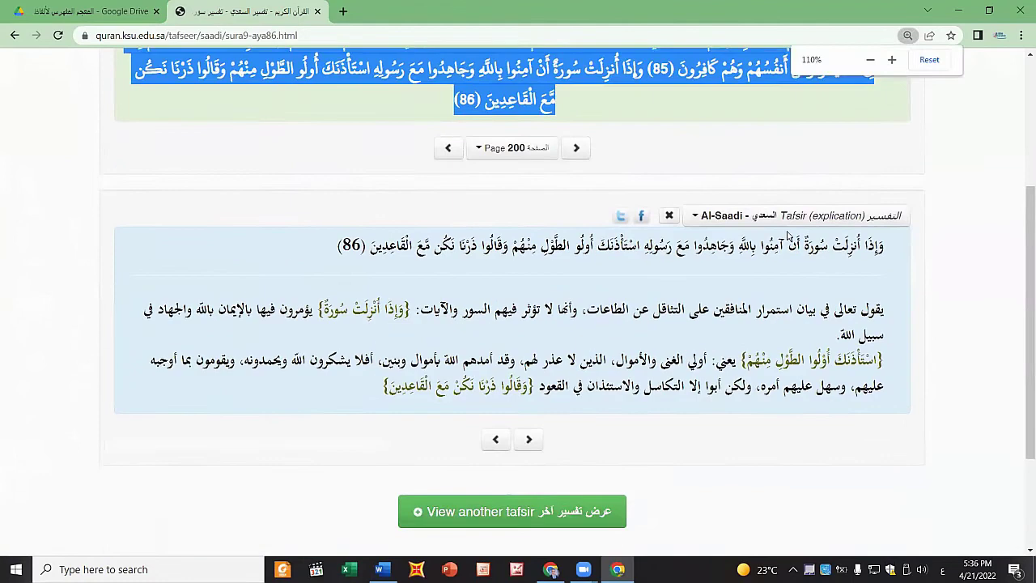
{"action": "scroll", "coordinate": [789, 235], "scroll_direction": "up", "scroll_amount": 1}
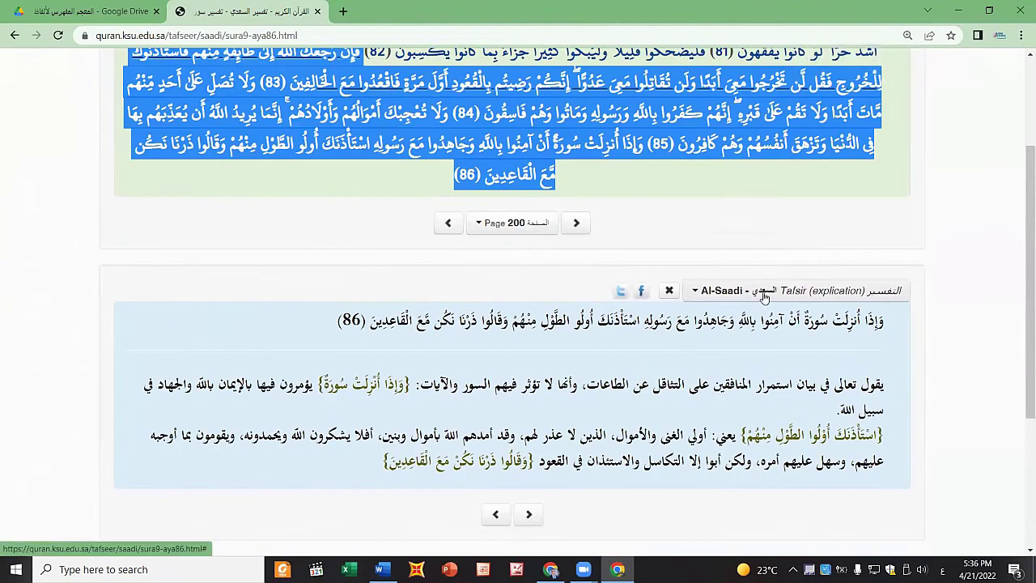
{"action": "scroll", "coordinate": [765, 296], "scroll_direction": "down", "scroll_amount": 1}
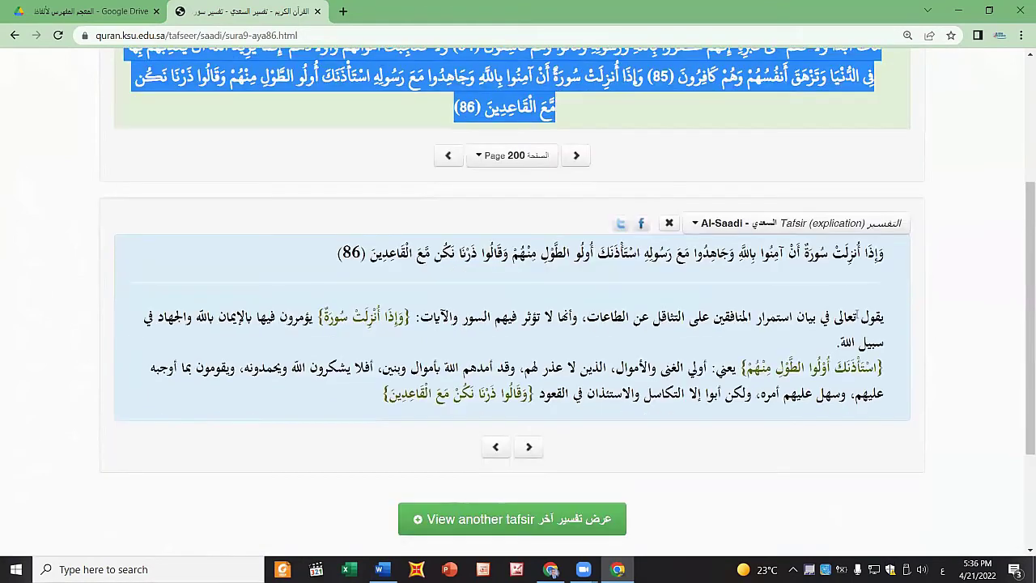
{"action": "left_click", "coordinate": [417, 288]}
{"action": "scroll", "coordinate": [644, 249], "scroll_direction": "up", "scroll_amount": 2}
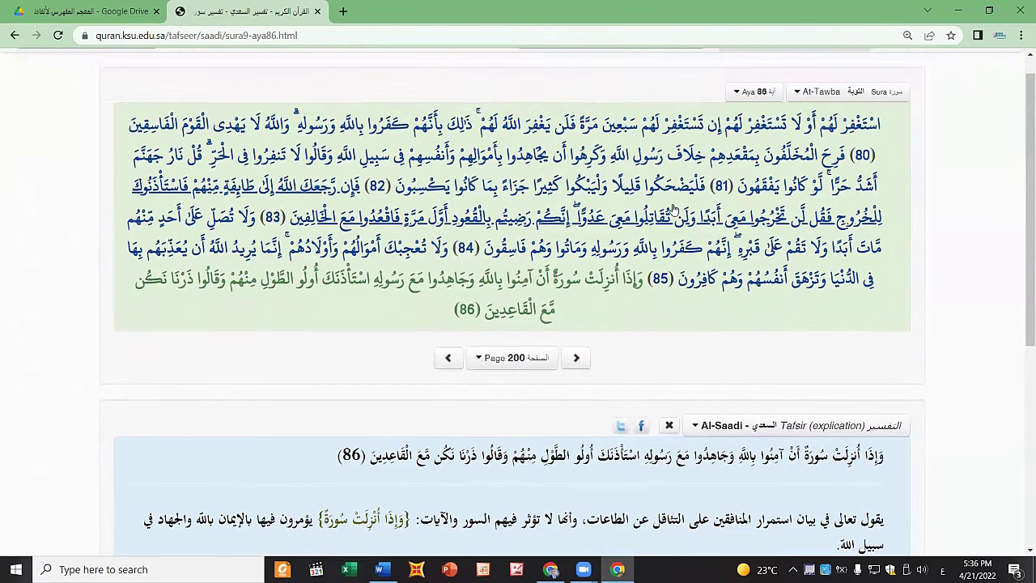
{"action": "scroll", "coordinate": [644, 249], "scroll_direction": "down", "scroll_amount": 1}
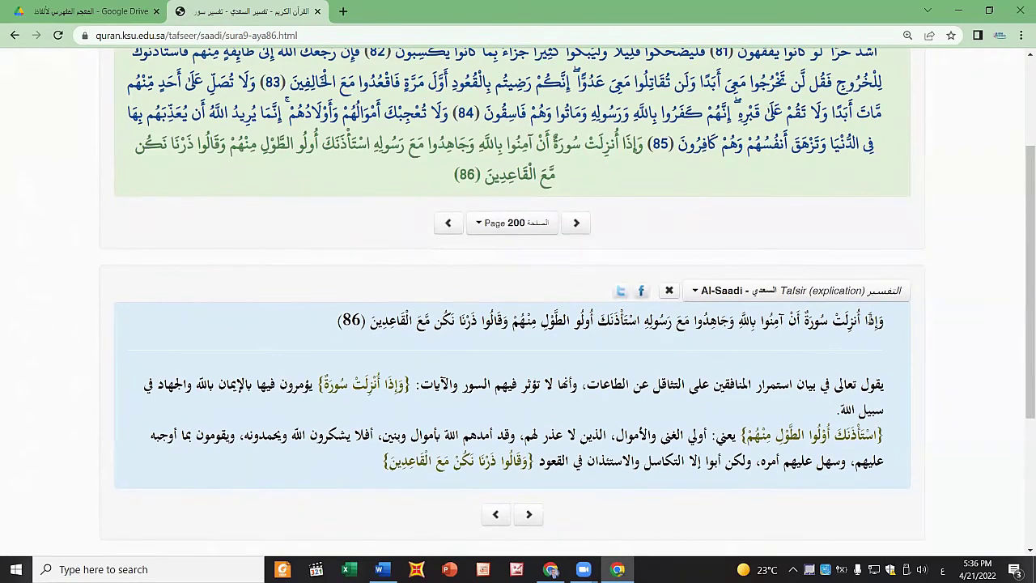
{"action": "scroll", "coordinate": [365, 315], "scroll_direction": "down", "scroll_amount": 1}
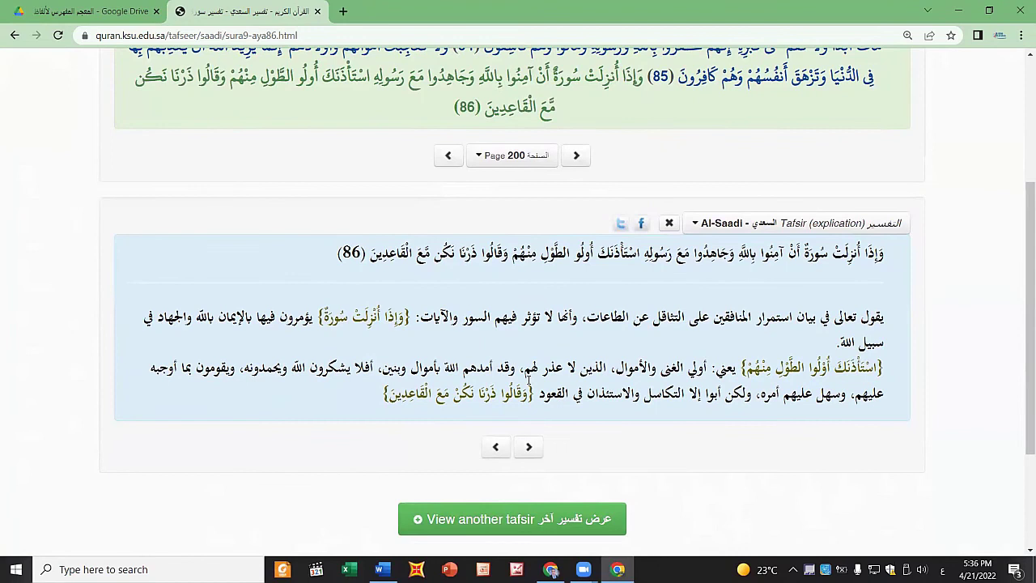
{"action": "scroll", "coordinate": [528, 377], "scroll_direction": "up", "scroll_amount": 3}
{"action": "left_click", "coordinate": [553, 68]}
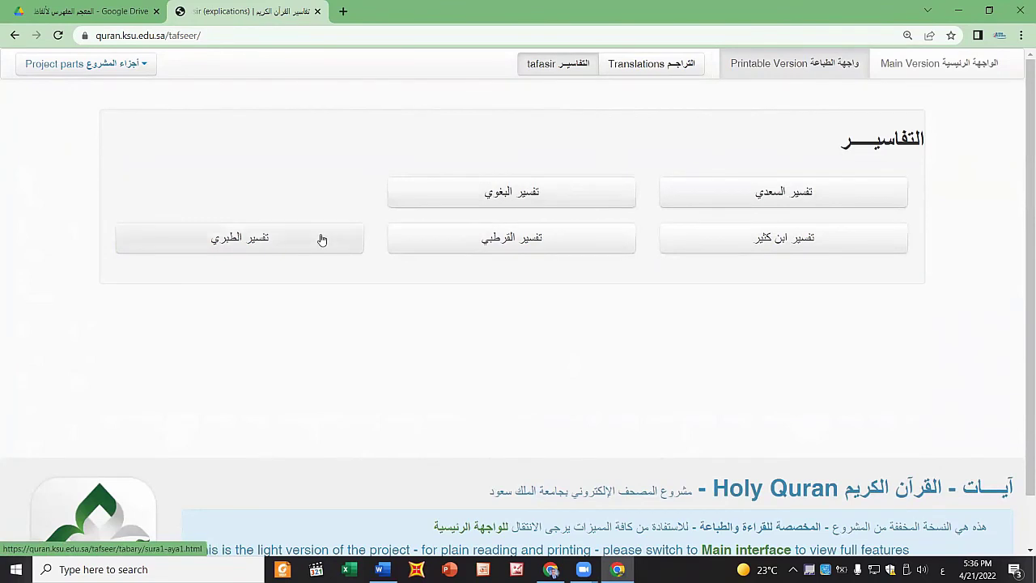
Step: Read the Ibn Katheer commentary on Al-Faatiha verse 1
{"action": "left_click", "coordinate": [770, 246]}
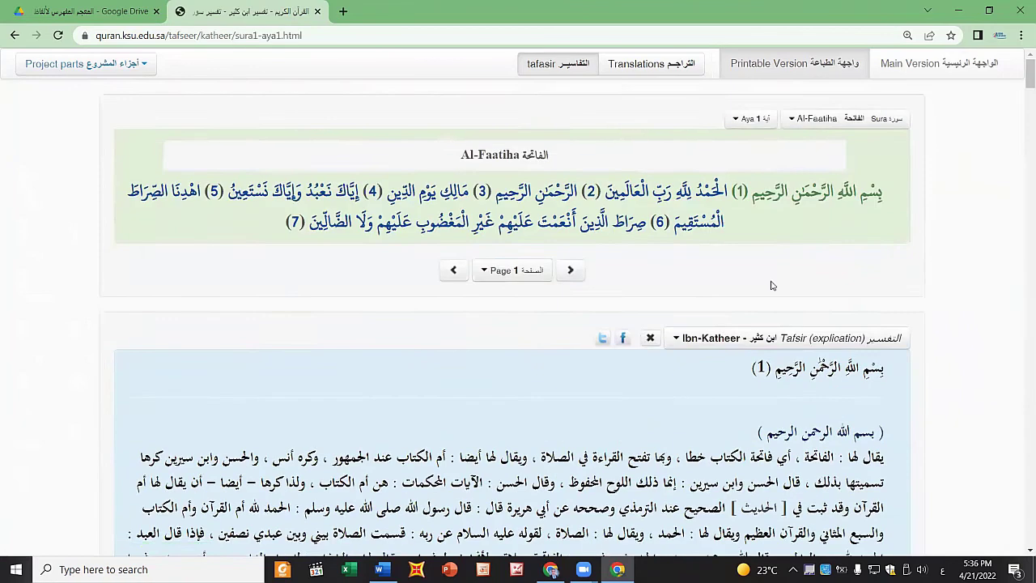
{"action": "scroll", "coordinate": [829, 251], "scroll_direction": "down", "scroll_amount": 1}
{"action": "scroll", "coordinate": [814, 178], "scroll_direction": "up", "scroll_amount": 1}
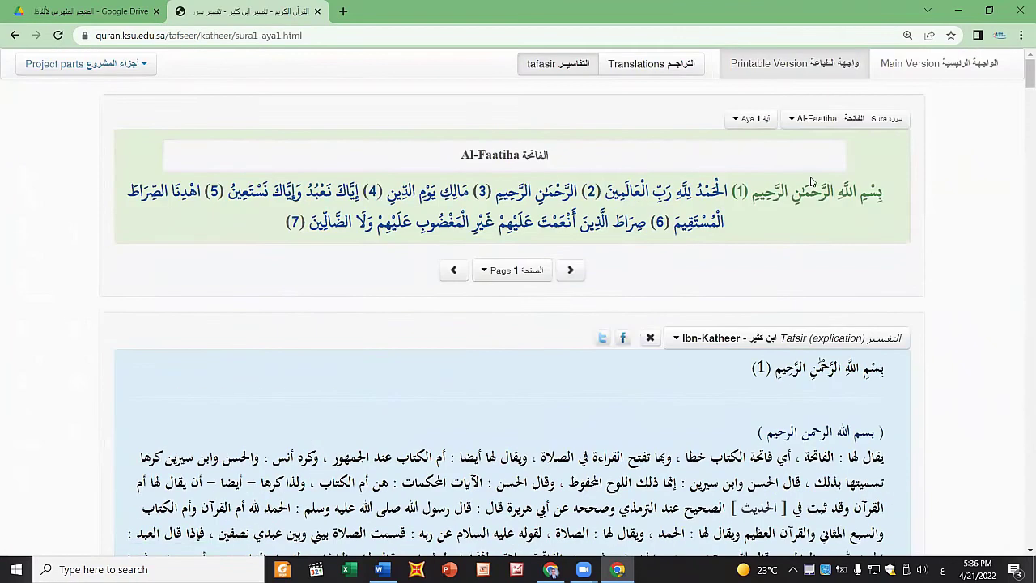
{"action": "left_click", "coordinate": [863, 120]}
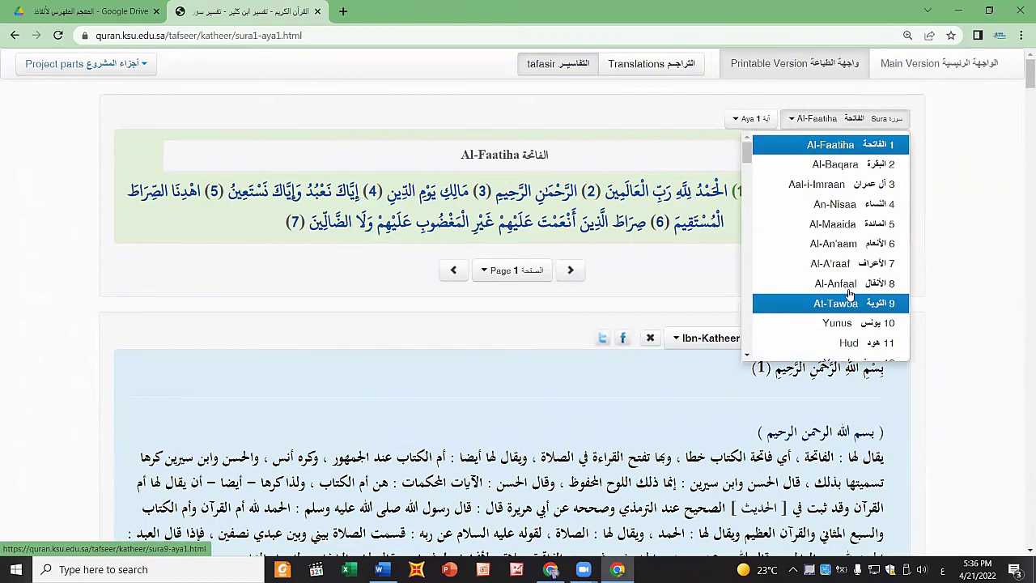
{"action": "left_click", "coordinate": [751, 118]}
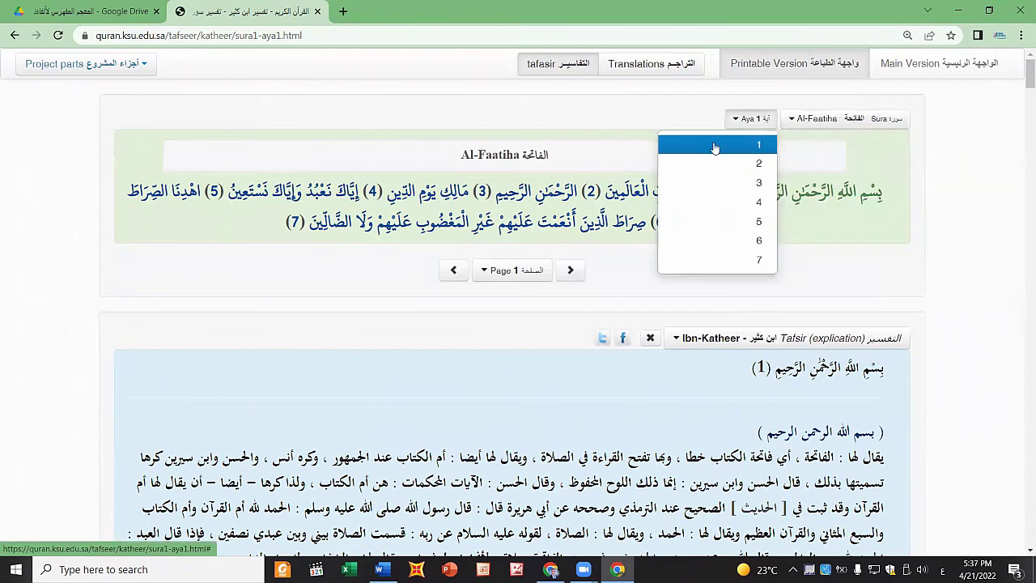
{"action": "left_click", "coordinate": [1010, 226]}
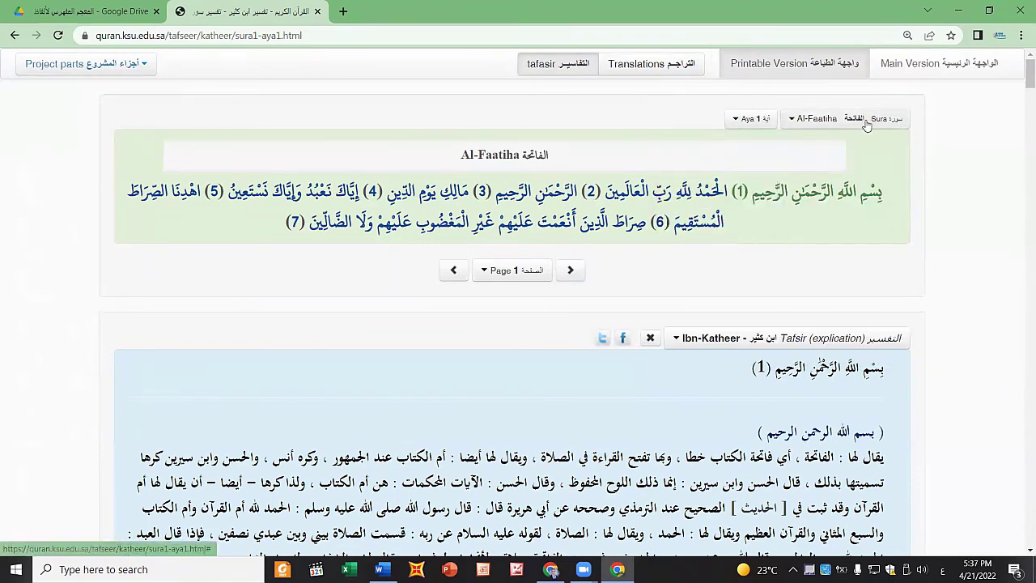
{"action": "scroll", "coordinate": [820, 302], "scroll_direction": "down", "scroll_amount": 5}
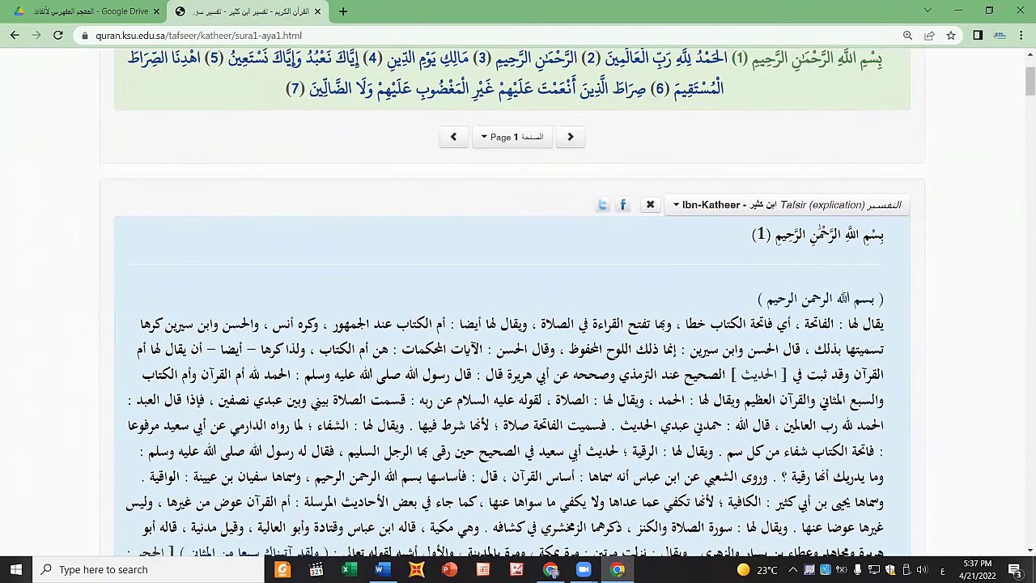
{"action": "scroll", "coordinate": [833, 130], "scroll_direction": "down", "scroll_amount": 5}
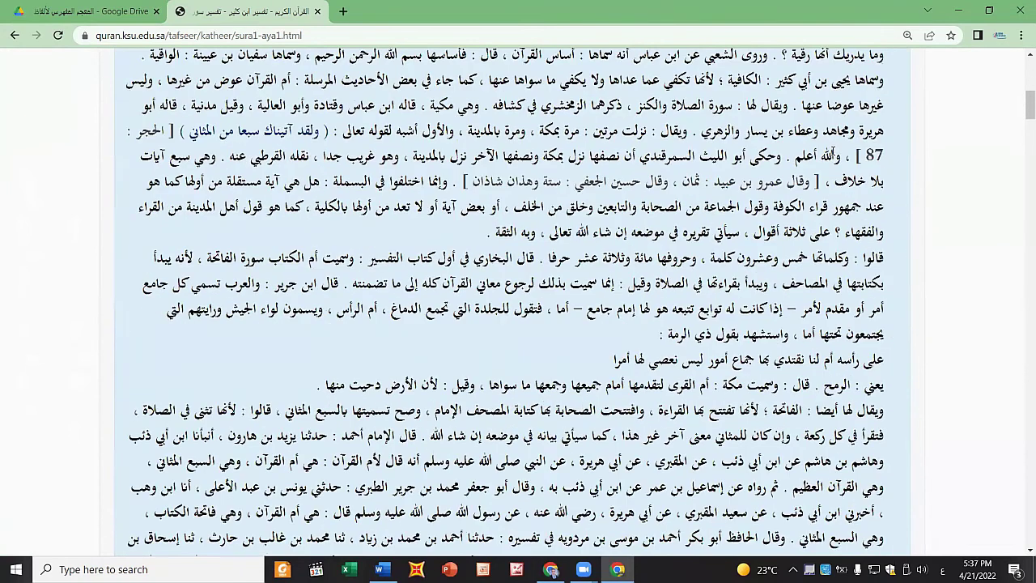
{"action": "scroll", "coordinate": [832, 129], "scroll_direction": "down", "scroll_amount": 5}
{"action": "scroll", "coordinate": [833, 134], "scroll_direction": "down", "scroll_amount": 5}
{"action": "scroll", "coordinate": [834, 158], "scroll_direction": "down", "scroll_amount": 3}
{"action": "scroll", "coordinate": [833, 158], "scroll_direction": "down", "scroll_amount": 5}
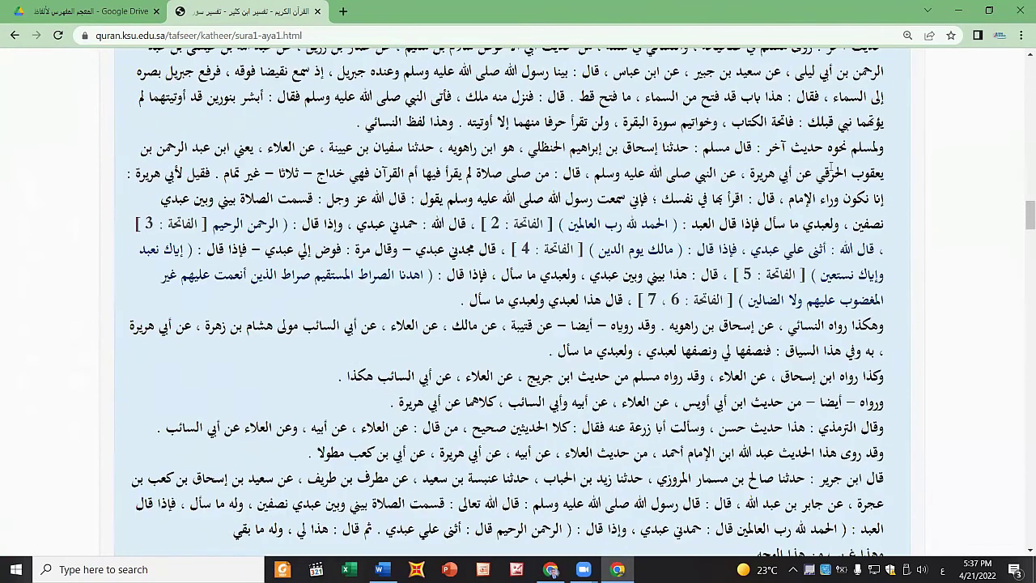
{"action": "scroll", "coordinate": [834, 158], "scroll_direction": "down", "scroll_amount": 5}
{"action": "scroll", "coordinate": [823, 191], "scroll_direction": "down", "scroll_amount": 5}
{"action": "scroll", "coordinate": [823, 191], "scroll_direction": "down", "scroll_amount": 5}
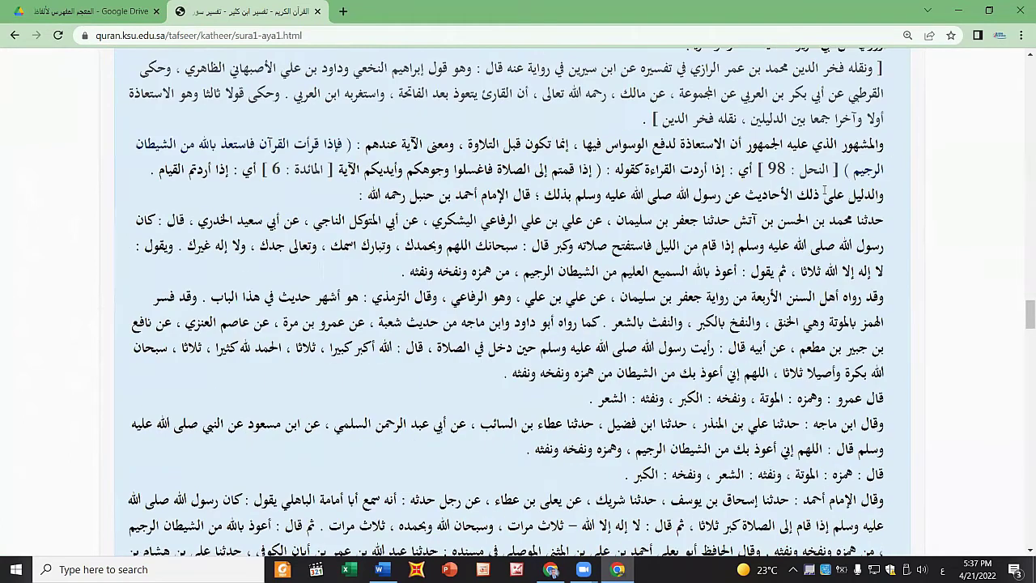
{"action": "scroll", "coordinate": [824, 191], "scroll_direction": "down", "scroll_amount": 5}
{"action": "scroll", "coordinate": [824, 190], "scroll_direction": "down", "scroll_amount": 5}
{"action": "scroll", "coordinate": [825, 184], "scroll_direction": "down", "scroll_amount": 5}
{"action": "scroll", "coordinate": [825, 185], "scroll_direction": "down", "scroll_amount": 5}
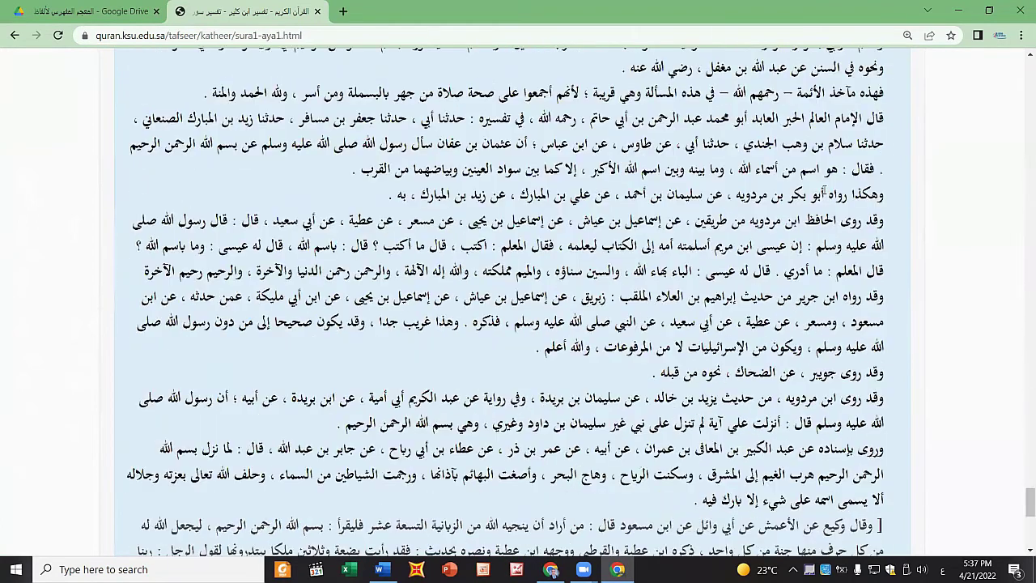
{"action": "scroll", "coordinate": [824, 185], "scroll_direction": "down", "scroll_amount": 5}
{"action": "scroll", "coordinate": [825, 190], "scroll_direction": "up", "scroll_amount": 2}
{"action": "scroll", "coordinate": [896, 231], "scroll_direction": "up", "scroll_amount": 2}
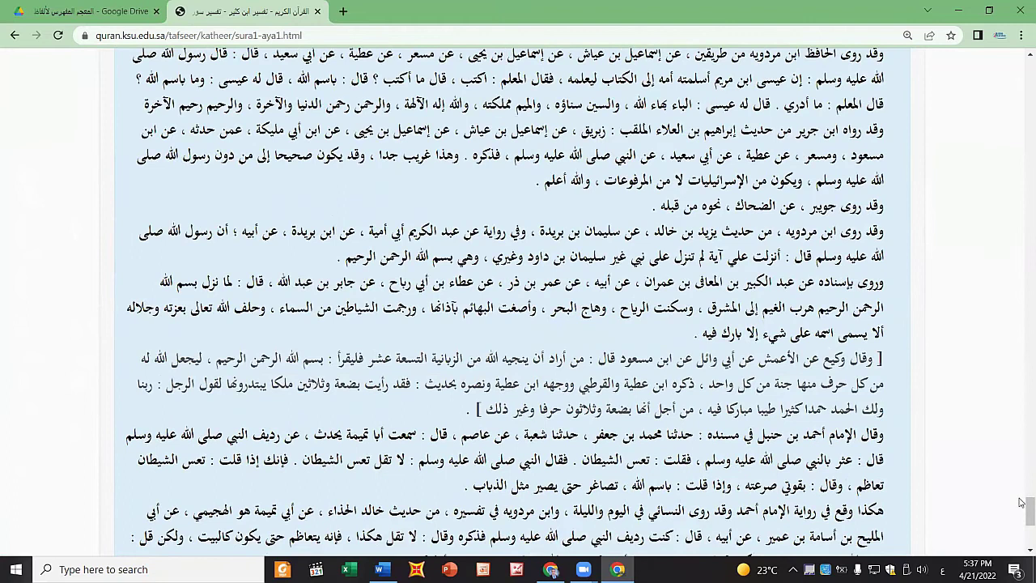
{"action": "left_click_drag", "start_coordinate": [1021, 502], "coordinate": [1021, 75]}
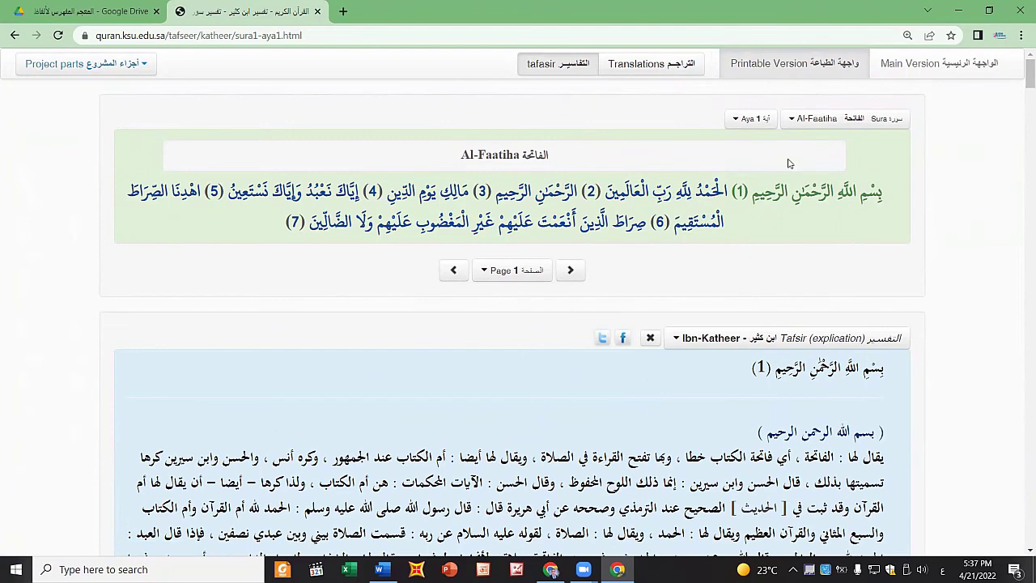
{"action": "left_click", "coordinate": [821, 123]}
{"action": "left_click", "coordinate": [858, 143]}
{"action": "scroll", "coordinate": [884, 313], "scroll_direction": "down", "scroll_amount": 3}
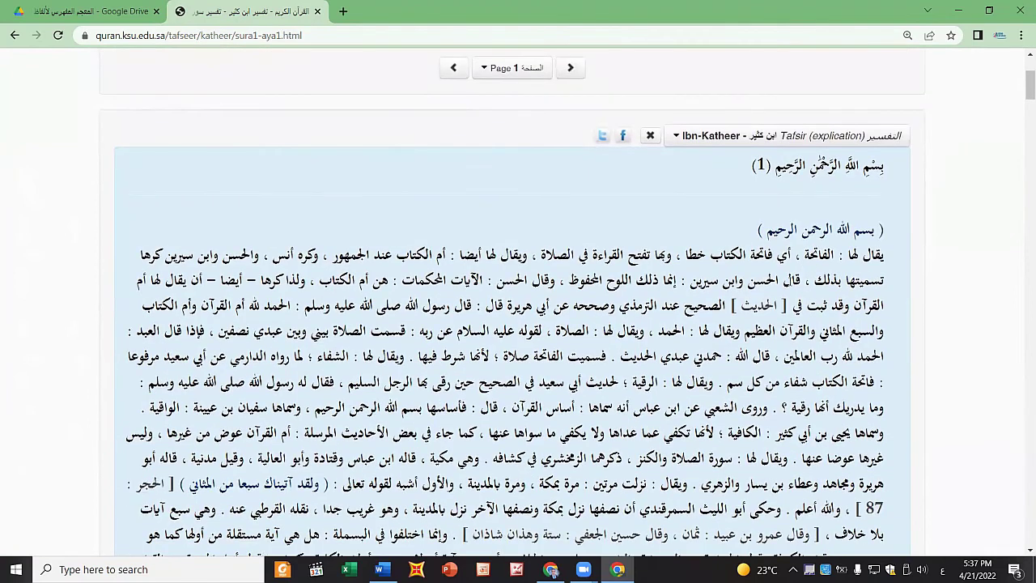
{"action": "scroll", "coordinate": [806, 261], "scroll_direction": "up", "scroll_amount": 3}
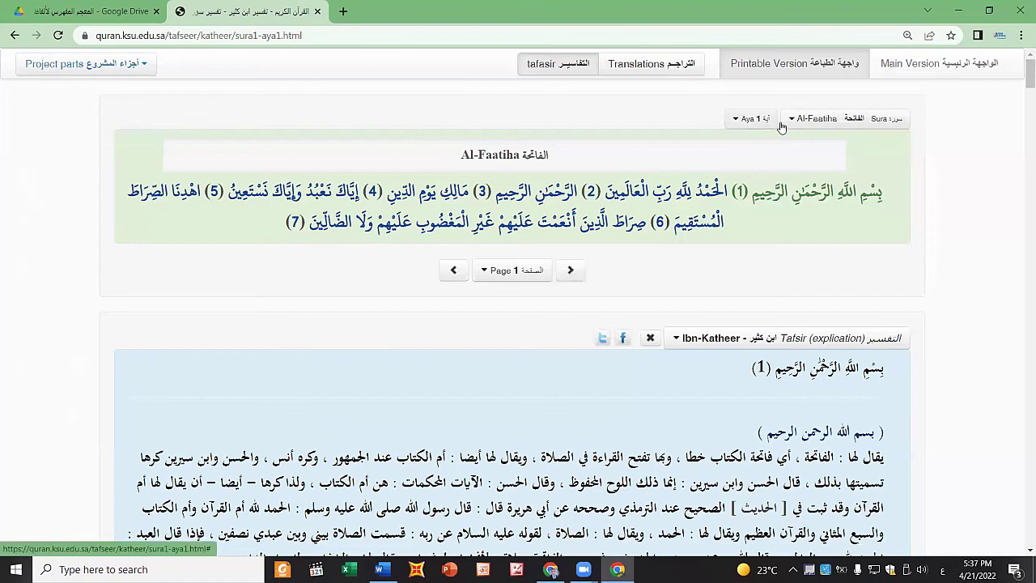
Step: Switch the commentary to Al-Qortoby, then Al-Tabari, then Al-Saadi
{"action": "left_click", "coordinate": [783, 340]}
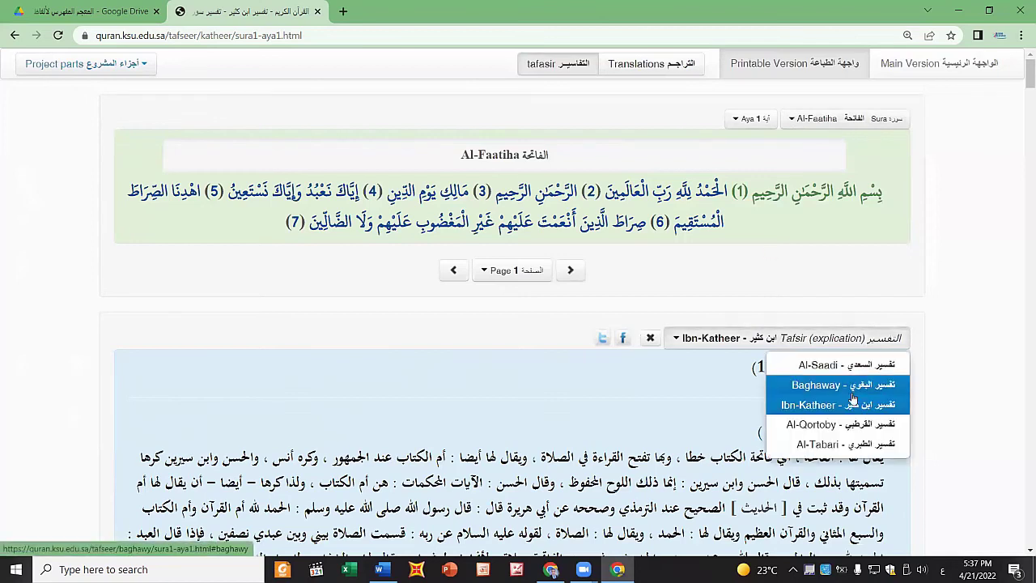
{"action": "left_click", "coordinate": [883, 426]}
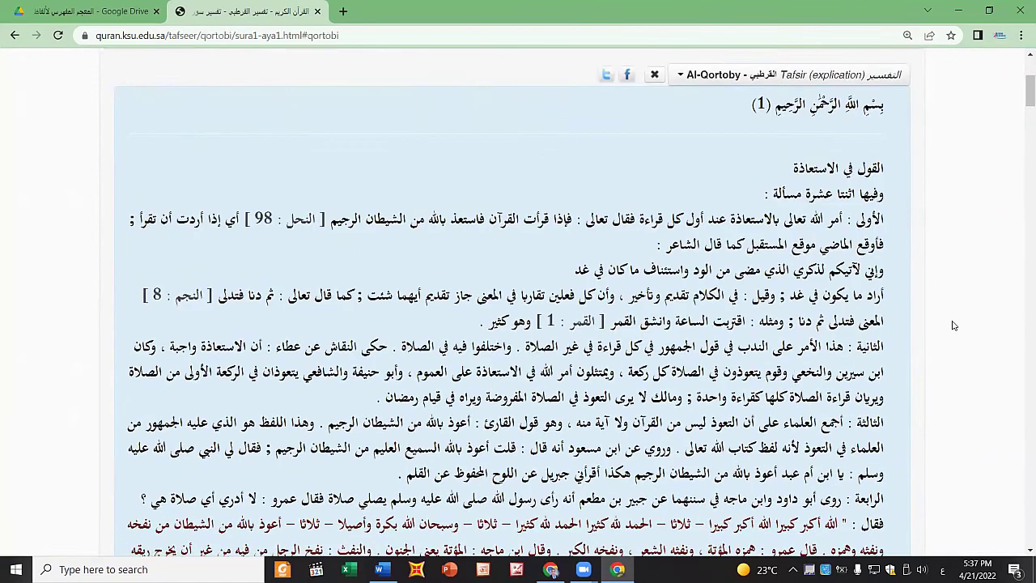
{"action": "scroll", "coordinate": [930, 322], "scroll_direction": "down", "scroll_amount": 2}
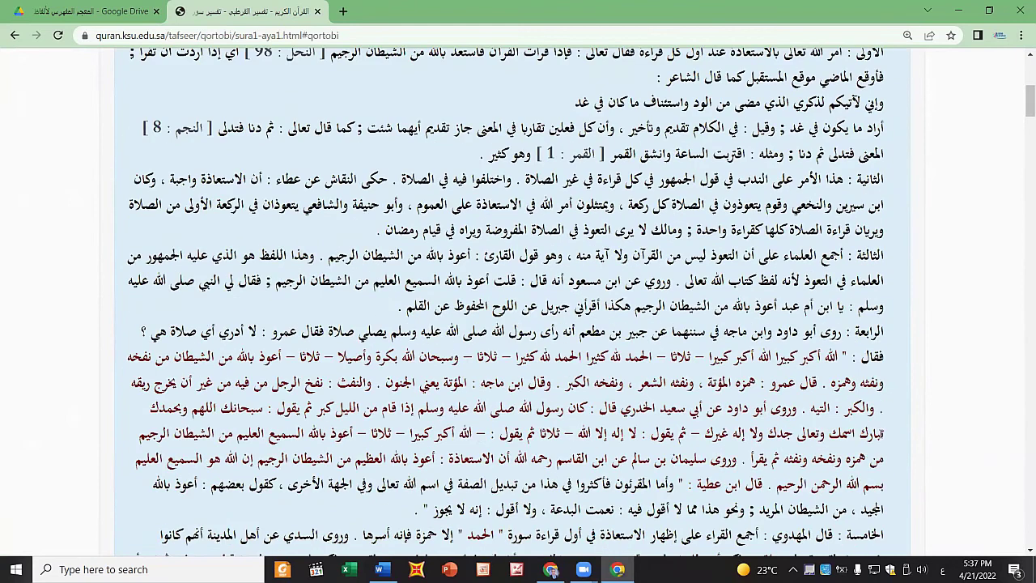
{"action": "scroll", "coordinate": [882, 392], "scroll_direction": "down", "scroll_amount": 2}
{"action": "scroll", "coordinate": [882, 392], "scroll_direction": "up", "scroll_amount": 8}
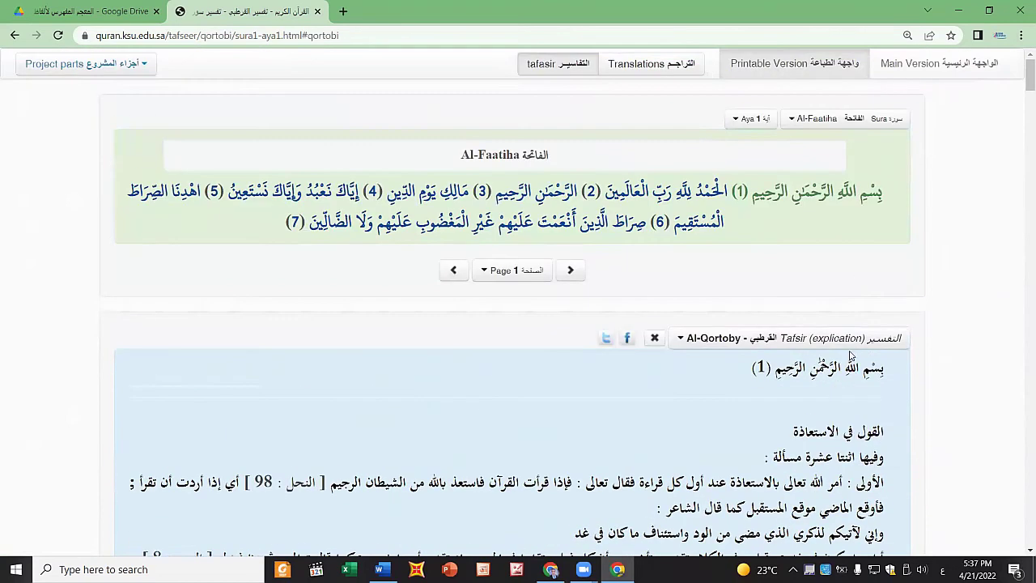
{"action": "left_click", "coordinate": [846, 339]}
{"action": "left_click", "coordinate": [845, 445]}
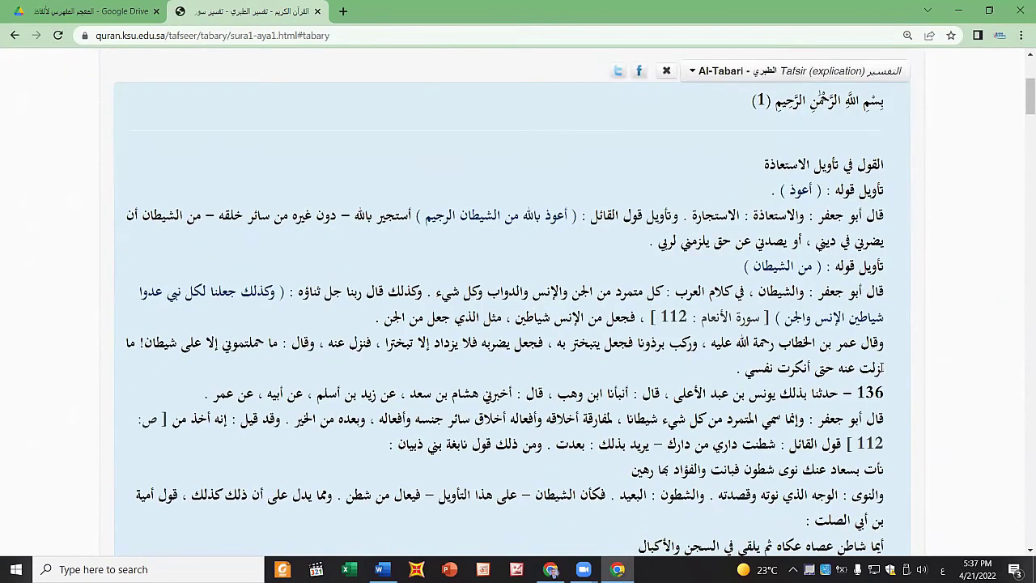
{"action": "left_click", "coordinate": [832, 152]}
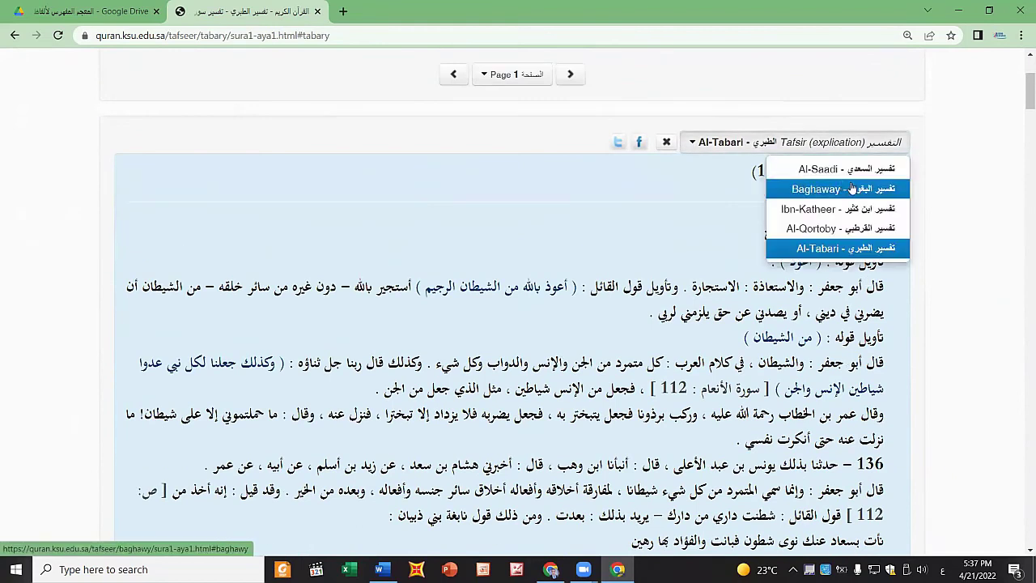
{"action": "left_click", "coordinate": [884, 170]}
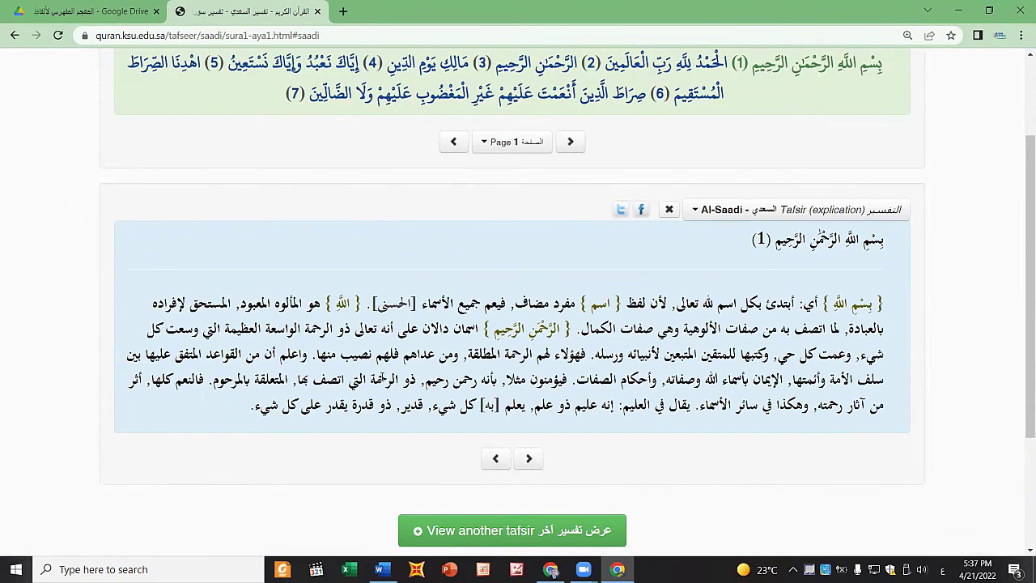
Step: Return to the Word document
{"action": "scroll", "coordinate": [847, 291], "scroll_direction": "up", "scroll_amount": 1}
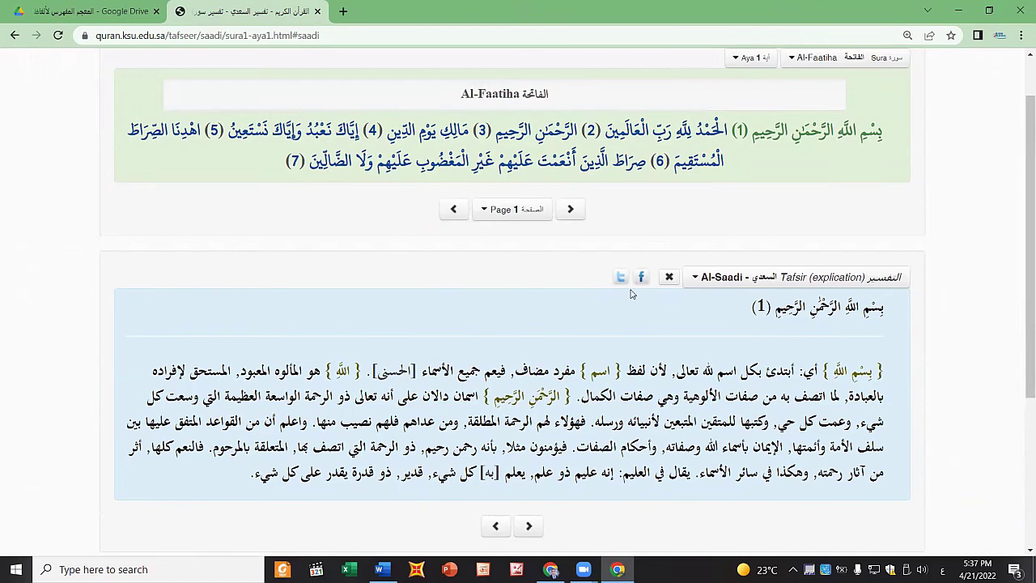
{"action": "scroll", "coordinate": [592, 315], "scroll_direction": "up", "scroll_amount": 1}
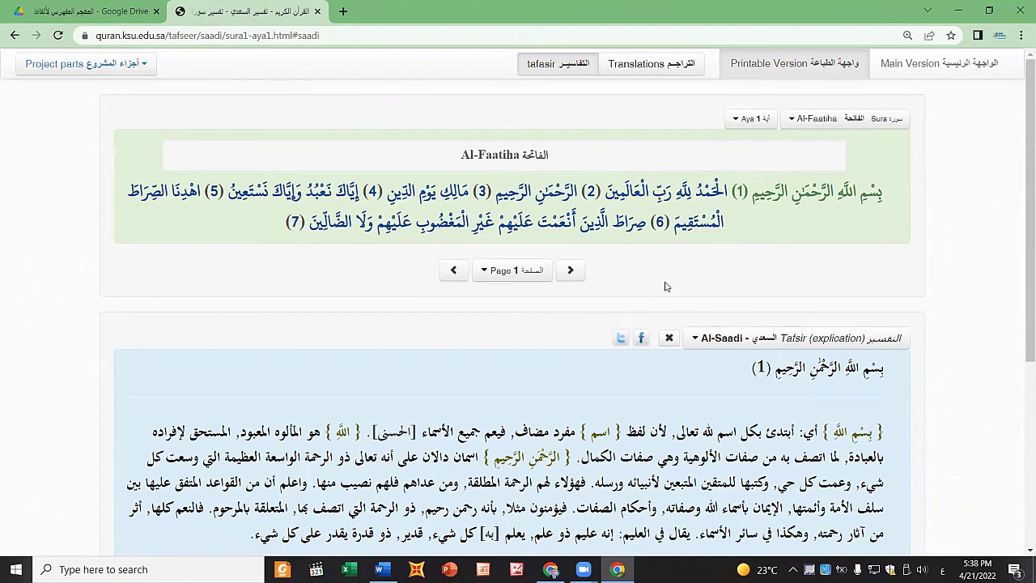
{"action": "left_click", "coordinate": [381, 569]}
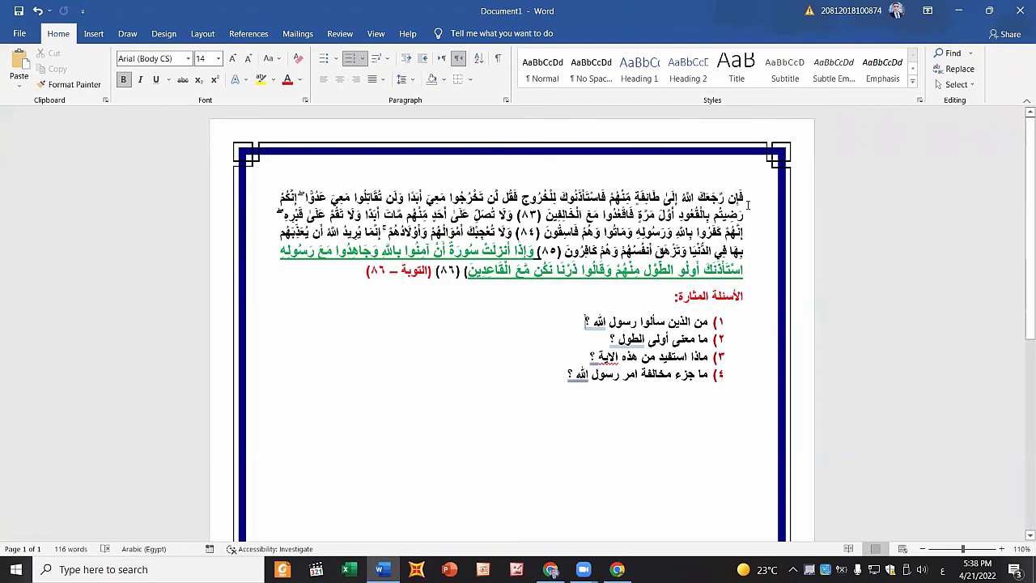
Step: Insert أعوذ بالله من الشيطان الرجيم on a new line above the first verse and centre it
{"action": "left_click", "coordinate": [744, 231]}
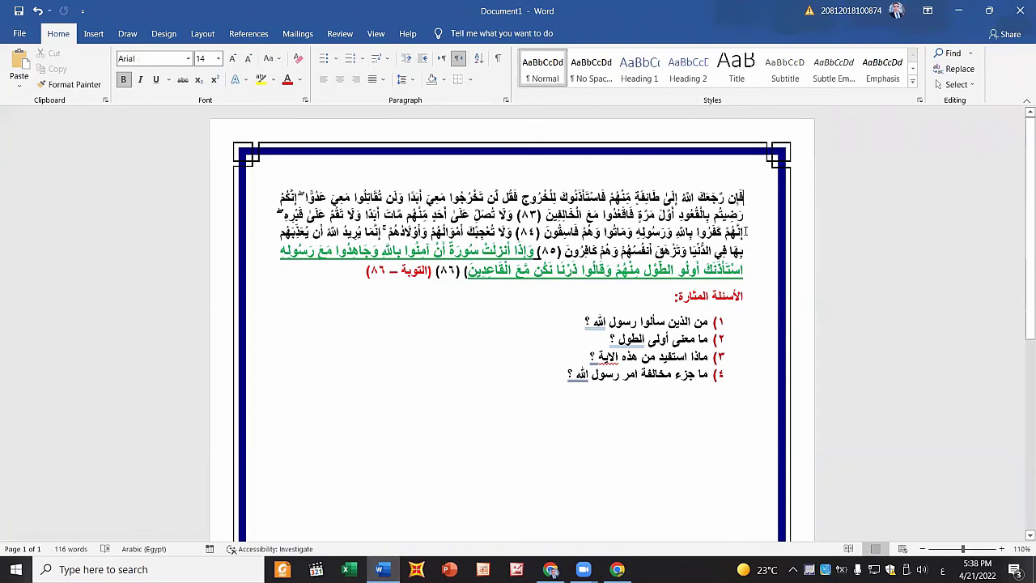
{"action": "left_click", "coordinate": [738, 197]}
{"action": "key", "text": "Return"}
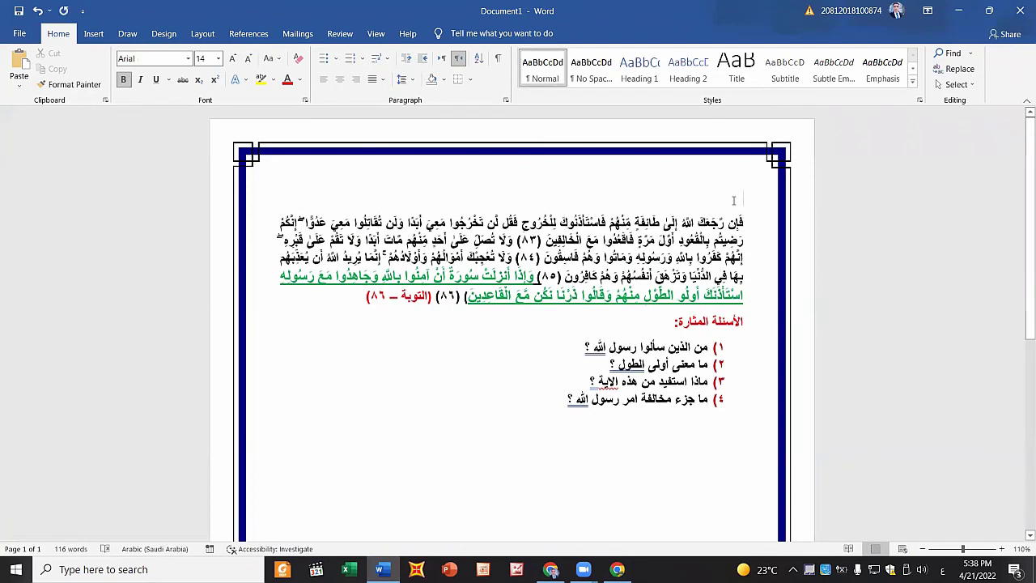
{"action": "type", "text": "أ"}
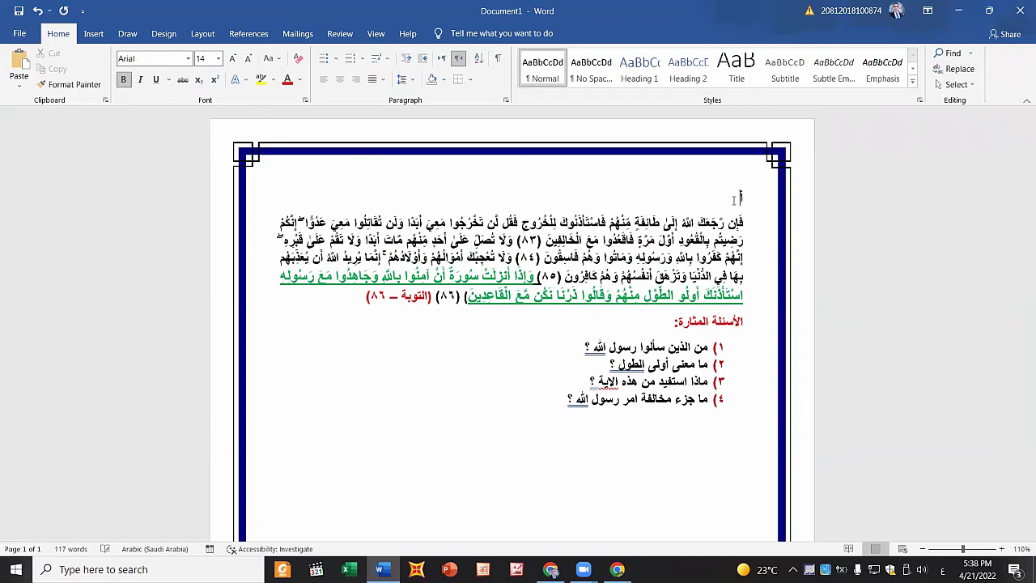
{"action": "type", "text": "عوذ"}
{"action": "type", "text": " بالله"}
{"action": "type", "text": " من الشيط"}
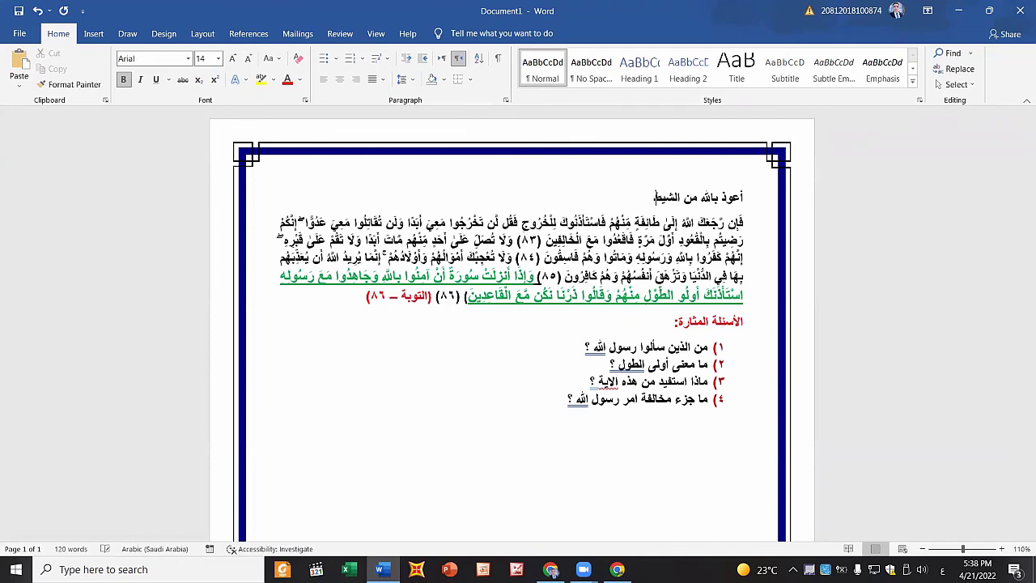
{"action": "type", "text": "ان الرجيم"}
{"action": "triple_click", "coordinate": [682, 187]}
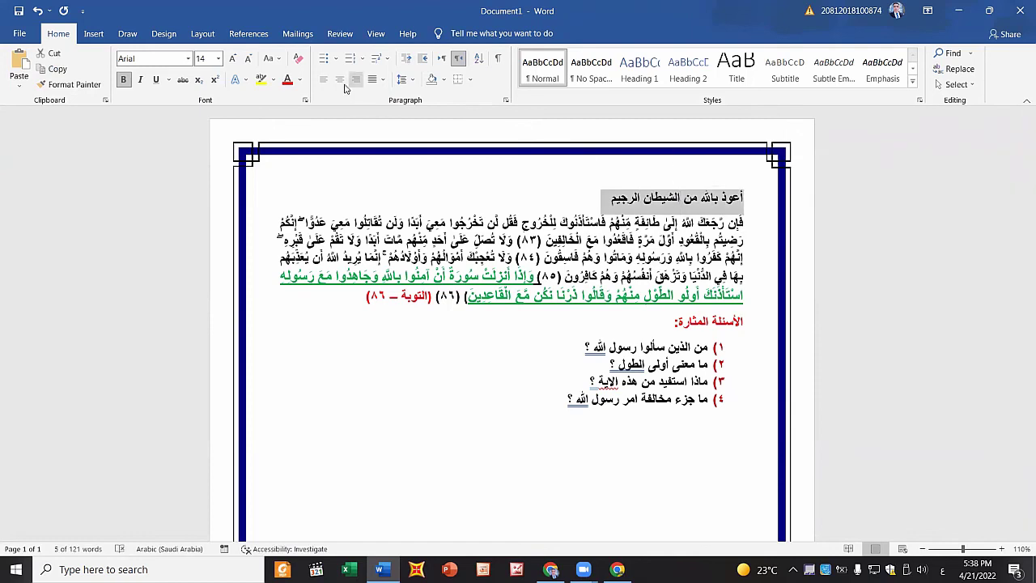
{"action": "left_click", "coordinate": [339, 78]}
{"action": "scroll", "coordinate": [509, 324], "scroll_direction": "down", "scroll_amount": 2}
{"action": "left_click", "coordinate": [461, 246]}
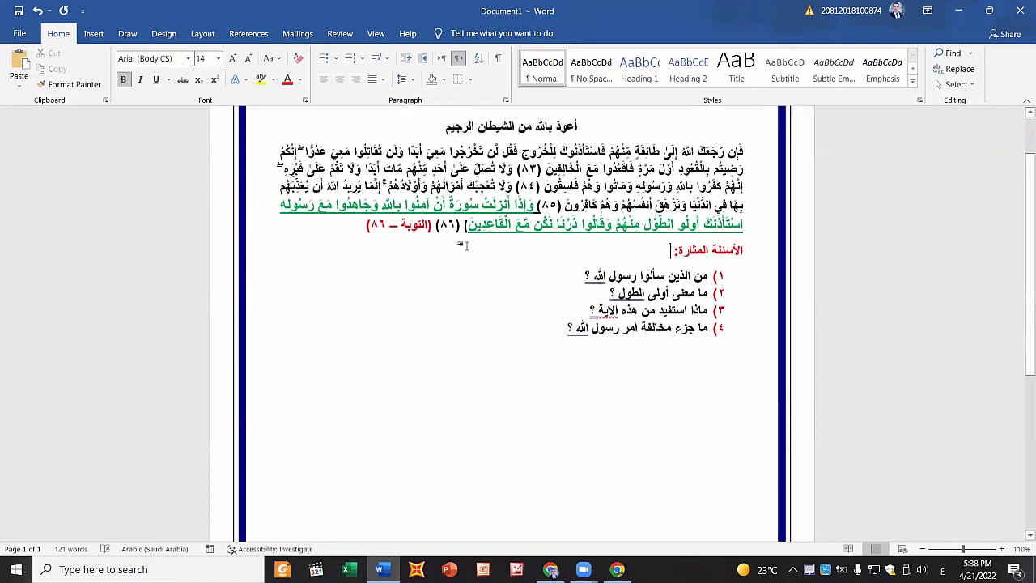
{"action": "scroll", "coordinate": [462, 246], "scroll_direction": "up", "scroll_amount": 2}
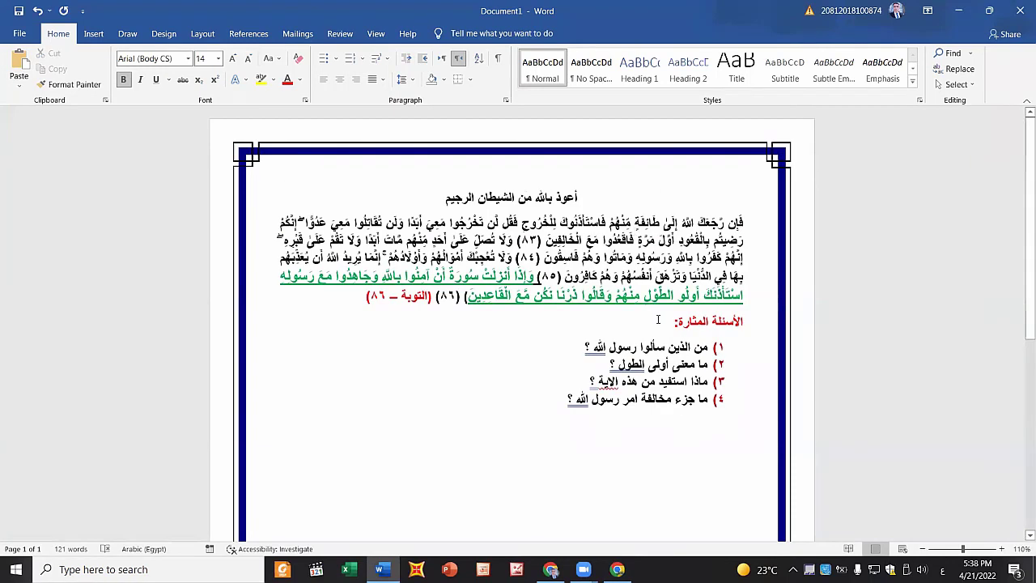
{"action": "scroll", "coordinate": [660, 322], "scroll_direction": "down", "scroll_amount": 2}
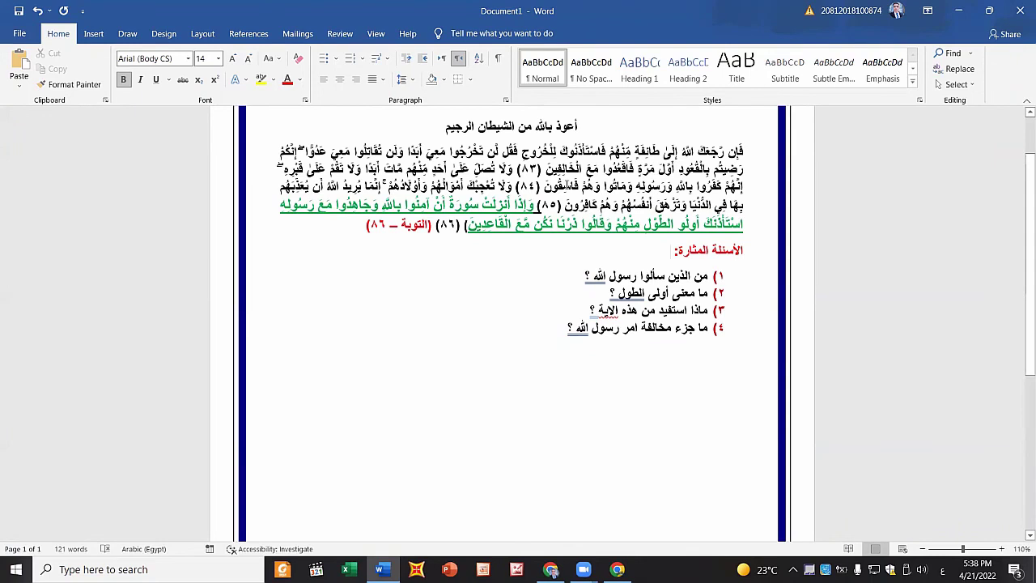
{"action": "scroll", "coordinate": [565, 186], "scroll_direction": "up", "scroll_amount": 1}
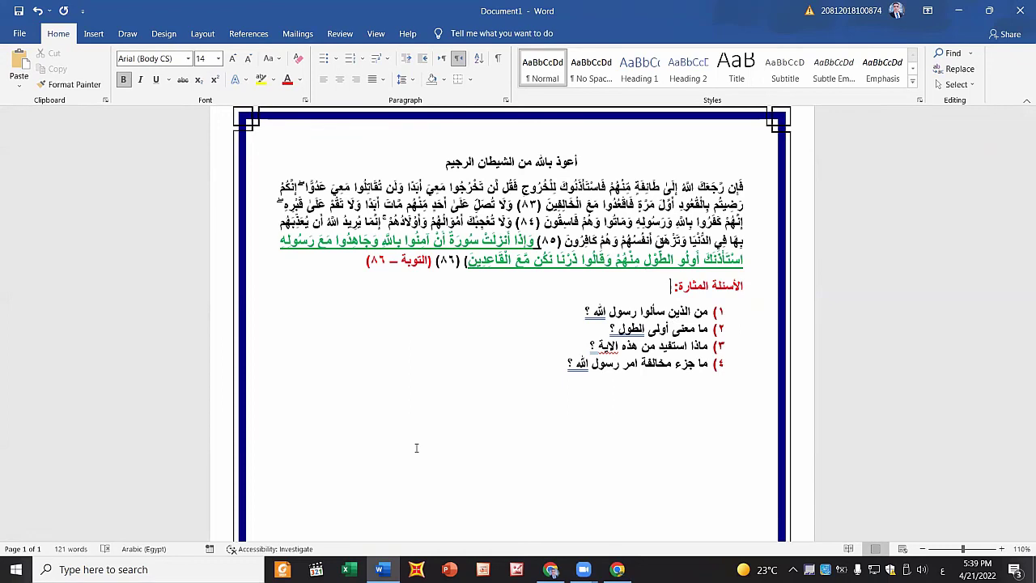
Step: Return to Chrome and close the concordance PDF preview, back to the المعجم المفهرس لألفاظ القرآن الكريم folder
{"action": "left_click", "coordinate": [550, 569]}
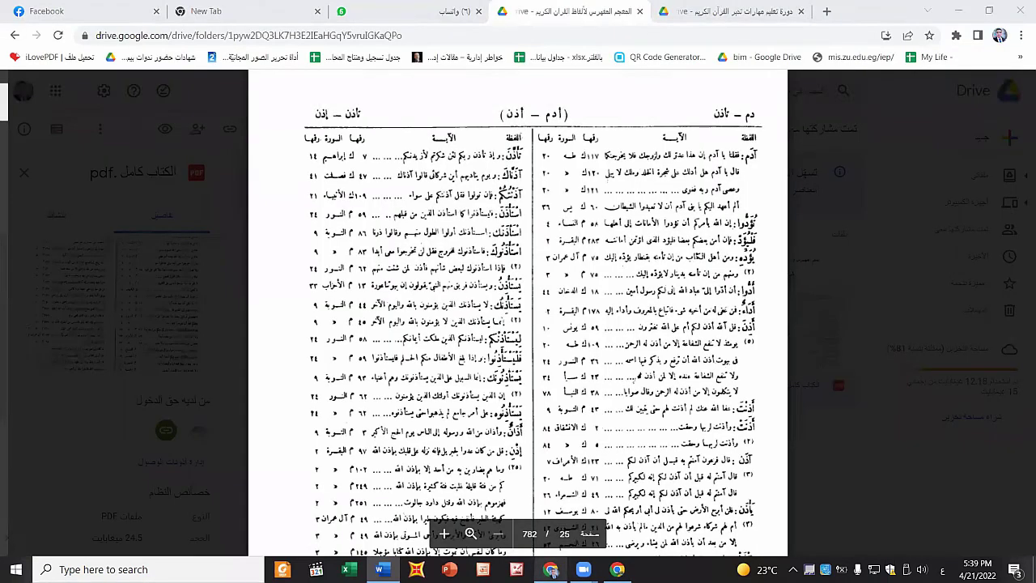
{"action": "left_click", "coordinate": [820, 279]}
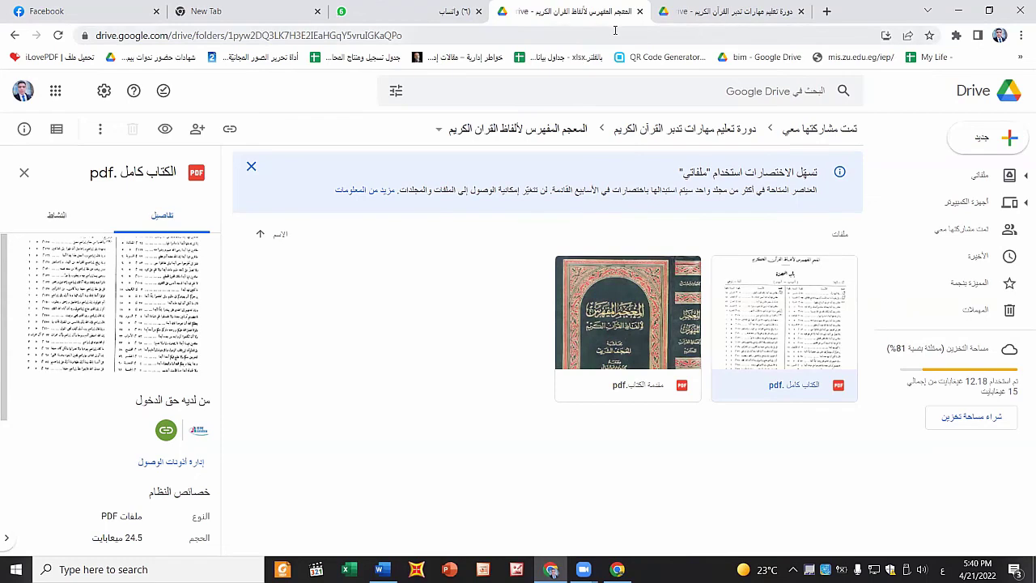
Step: In a new tab, search الاستاذان, then الاستاذان اصل الكلمة, highlighting the root أذن
{"action": "left_click", "coordinate": [826, 11]}
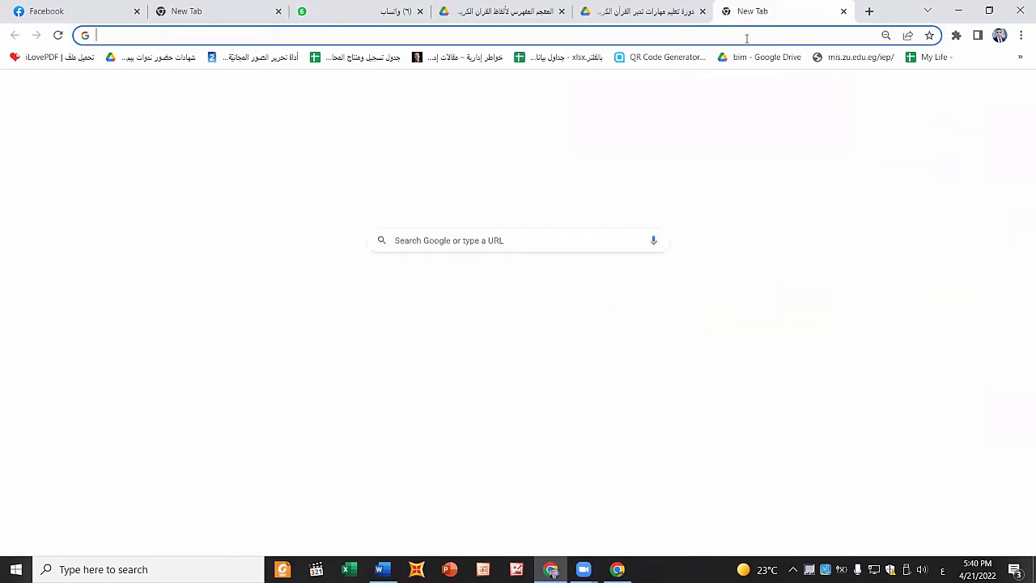
{"action": "type", "text": "الا"}
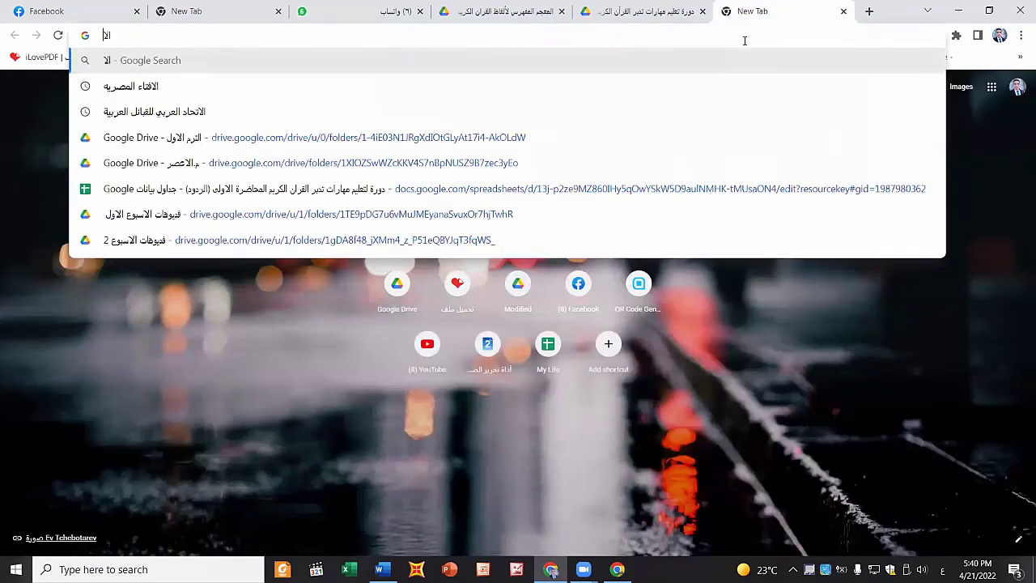
{"action": "type", "text": "ستاذ"}
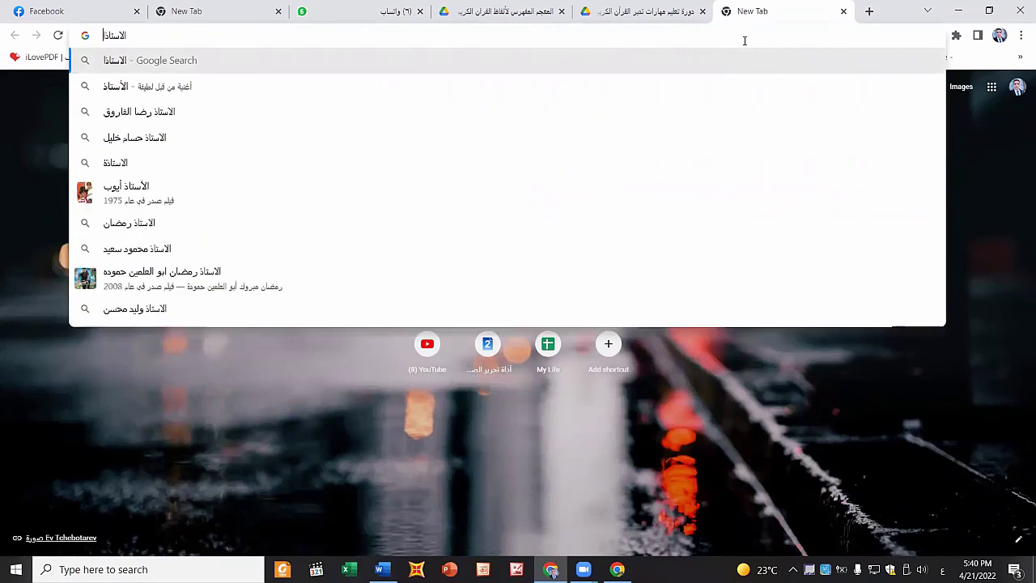
{"action": "type", "text": "ان"}
{"action": "key", "text": "Return"}
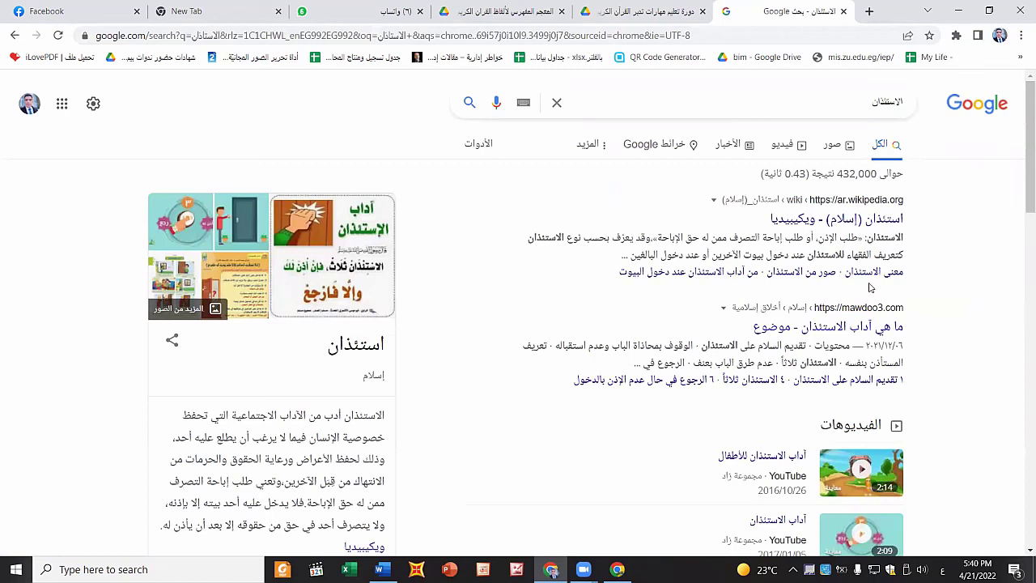
{"action": "left_click", "coordinate": [811, 105]}
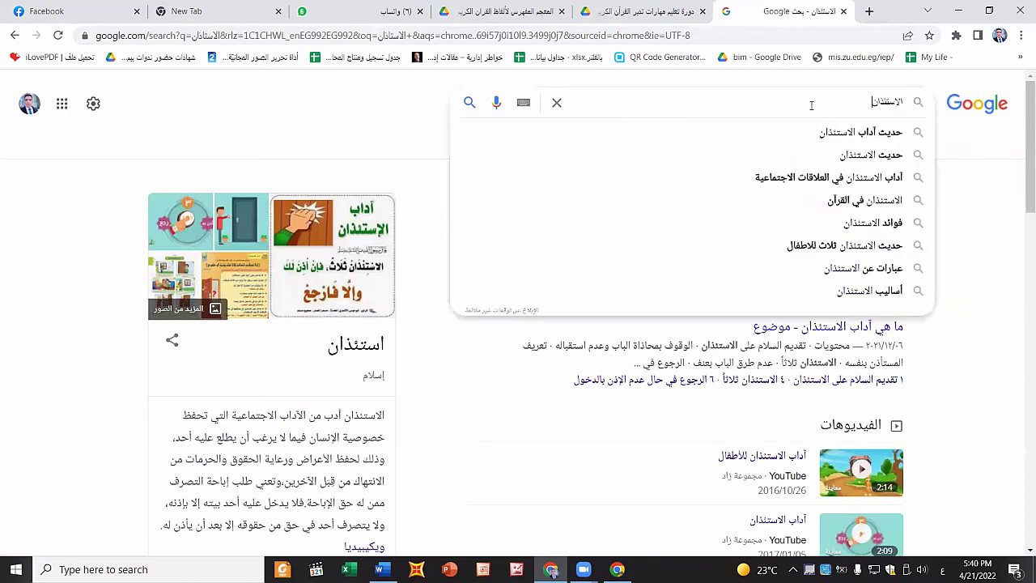
{"action": "type", "text": " ا"}
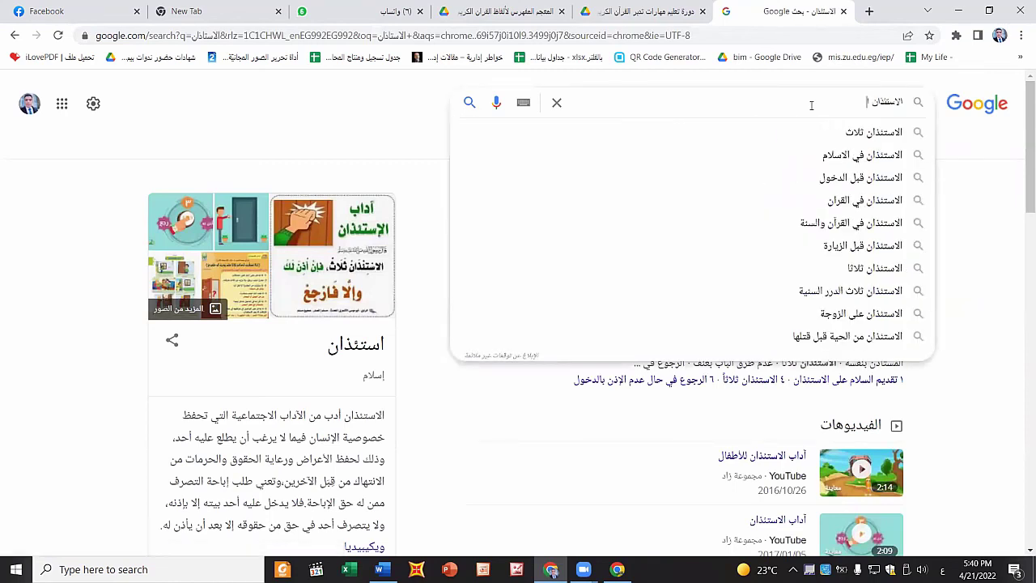
{"action": "type", "text": "صل الكلمة"}
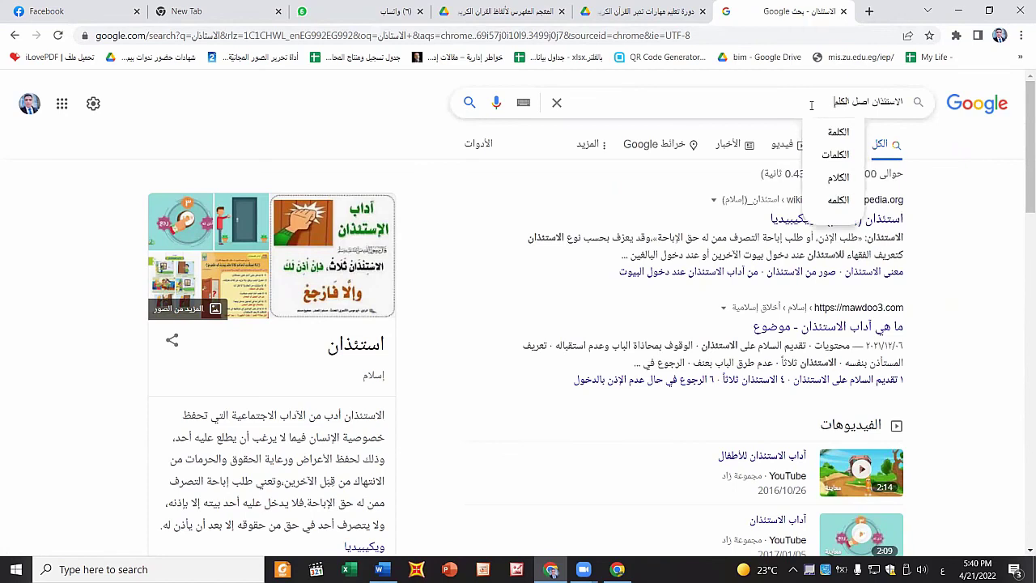
{"action": "key", "text": "Return"}
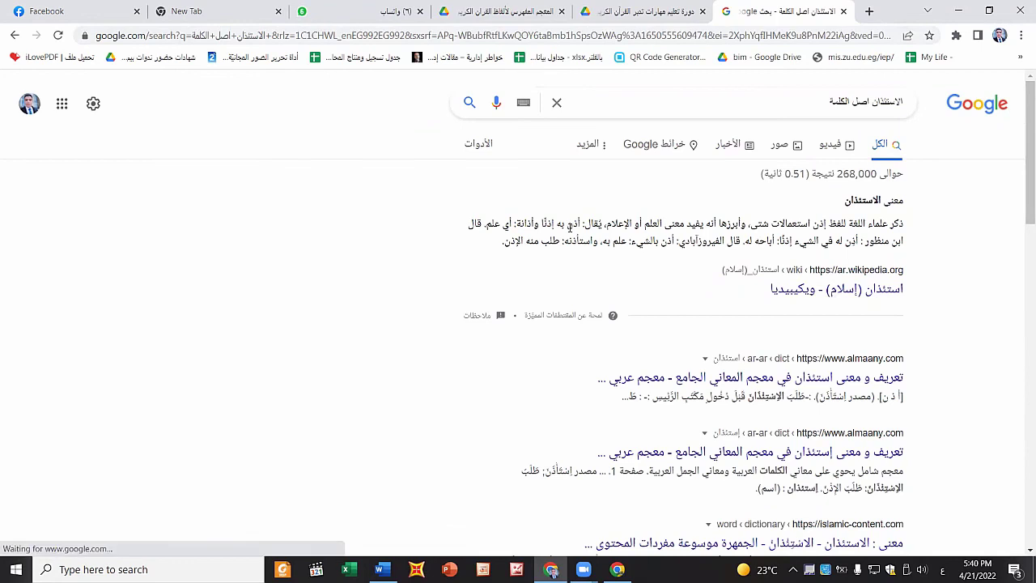
{"action": "left_click_drag", "start_coordinate": [564, 225], "coordinate": [582, 225]}
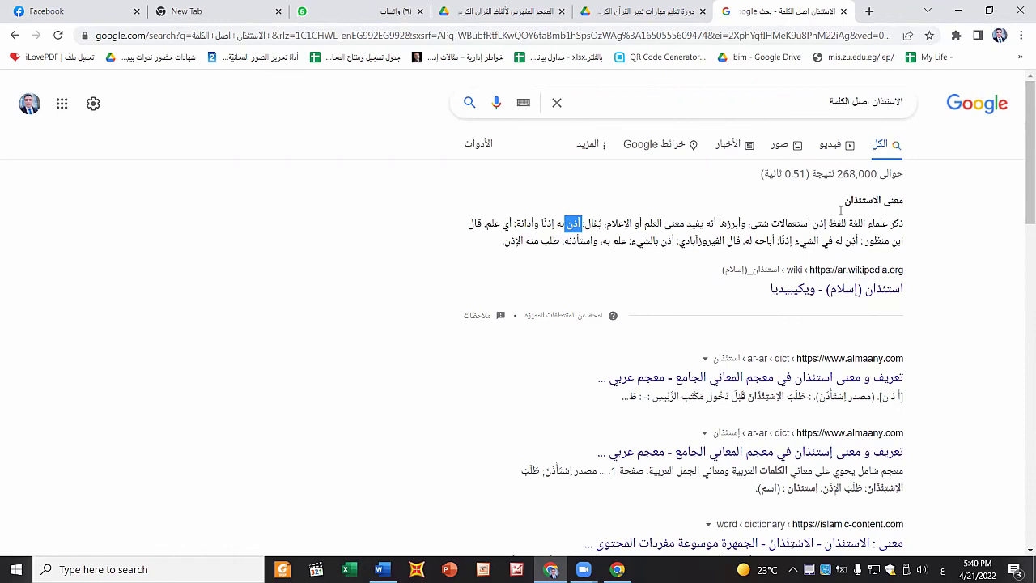
Step: Change the query to تبارك اصل الكلمة and scan the results
{"action": "double_click", "coordinate": [900, 100]}
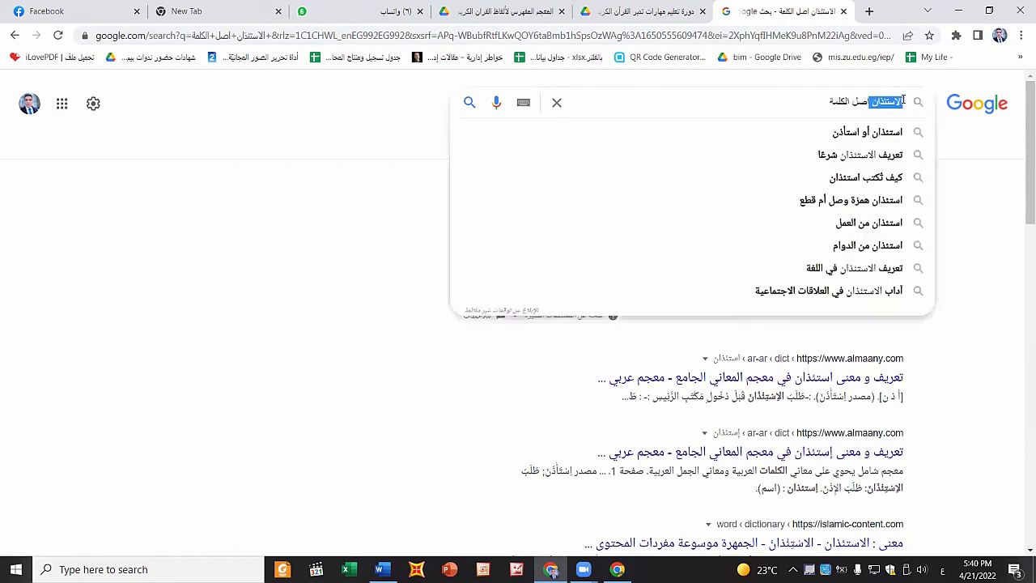
{"action": "type", "text": "ت"}
{"action": "key", "text": "BackSpace"}
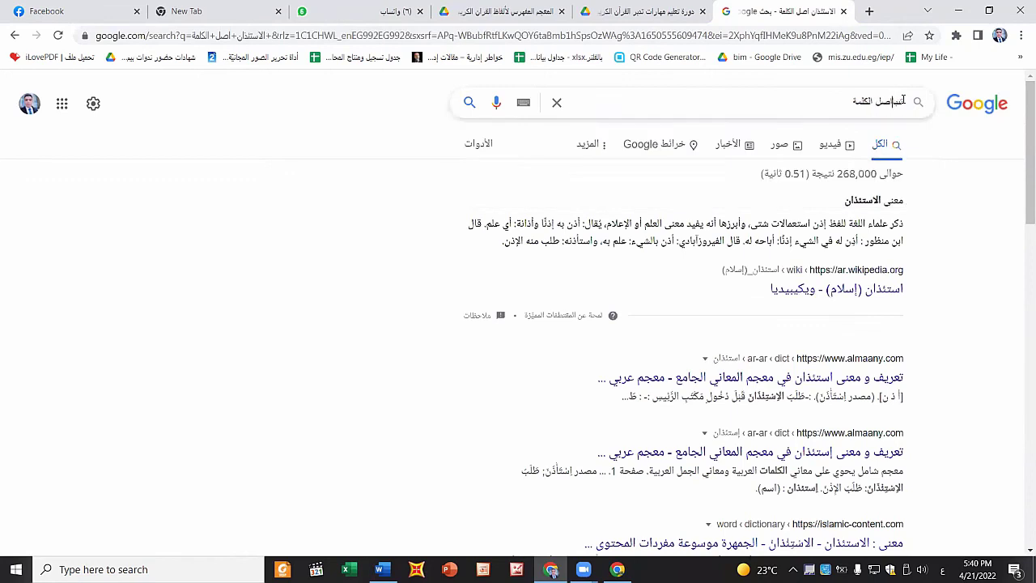
{"action": "type", "text": "تبارك"}
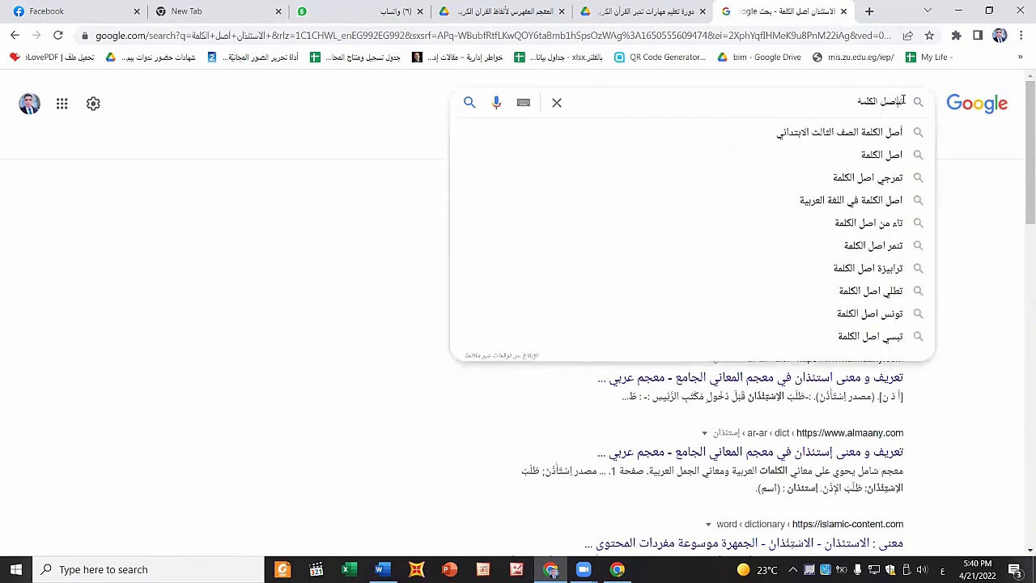
{"action": "key", "text": "Return"}
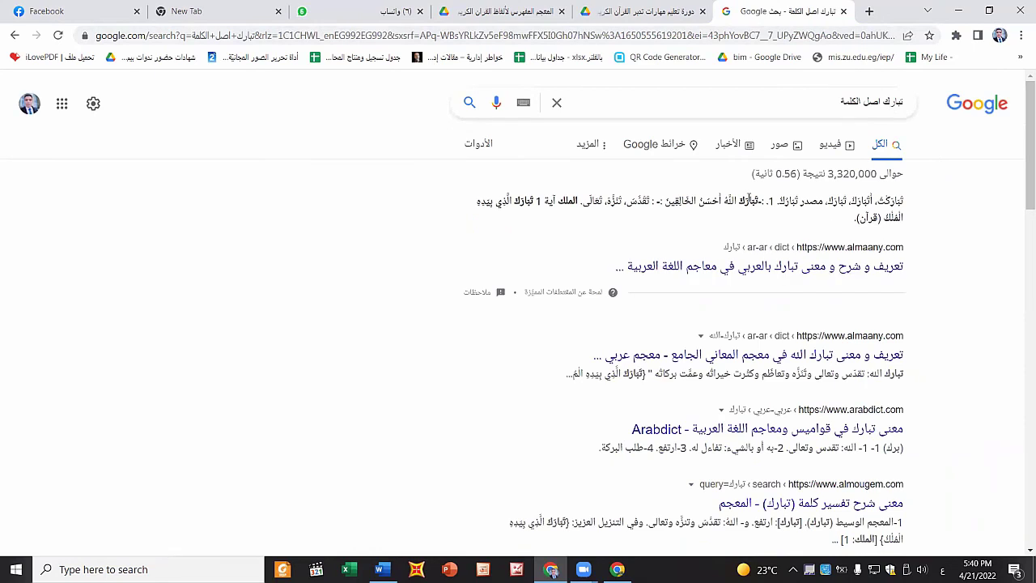
{"action": "scroll", "coordinate": [749, 241], "scroll_direction": "down", "scroll_amount": 1}
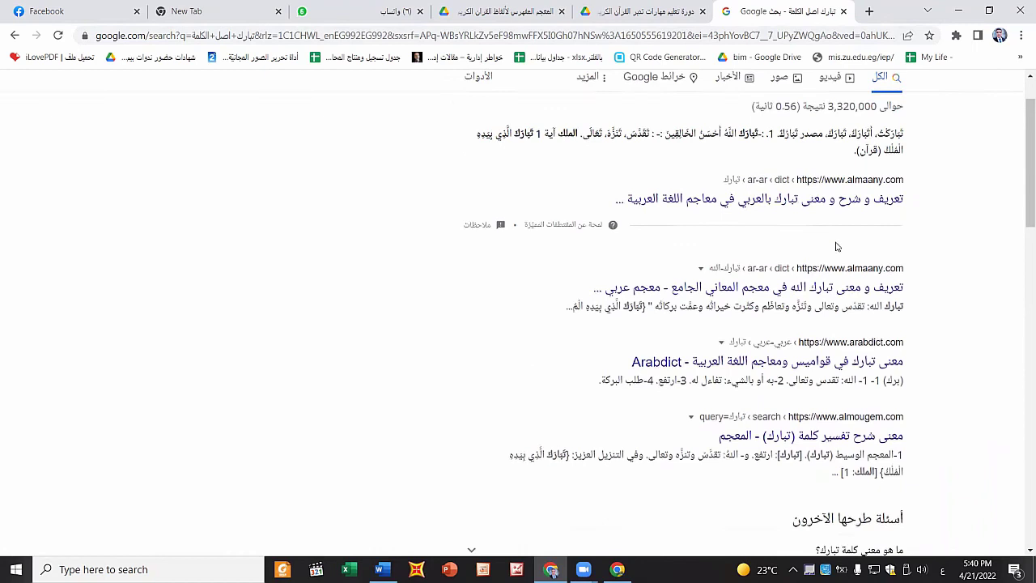
{"action": "scroll", "coordinate": [835, 241], "scroll_direction": "down", "scroll_amount": 1}
{"action": "scroll", "coordinate": [835, 234], "scroll_direction": "up", "scroll_amount": 1}
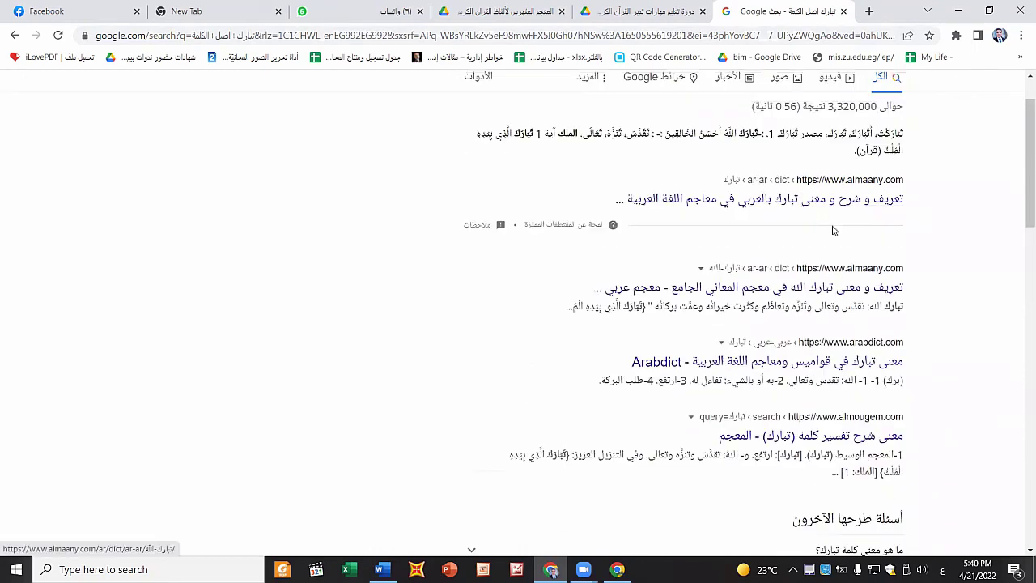
Step: Open the almaany.com entry for تبارك and read through its definitions
{"action": "left_click", "coordinate": [797, 202]}
{"action": "scroll", "coordinate": [744, 270], "scroll_direction": "down", "scroll_amount": 2}
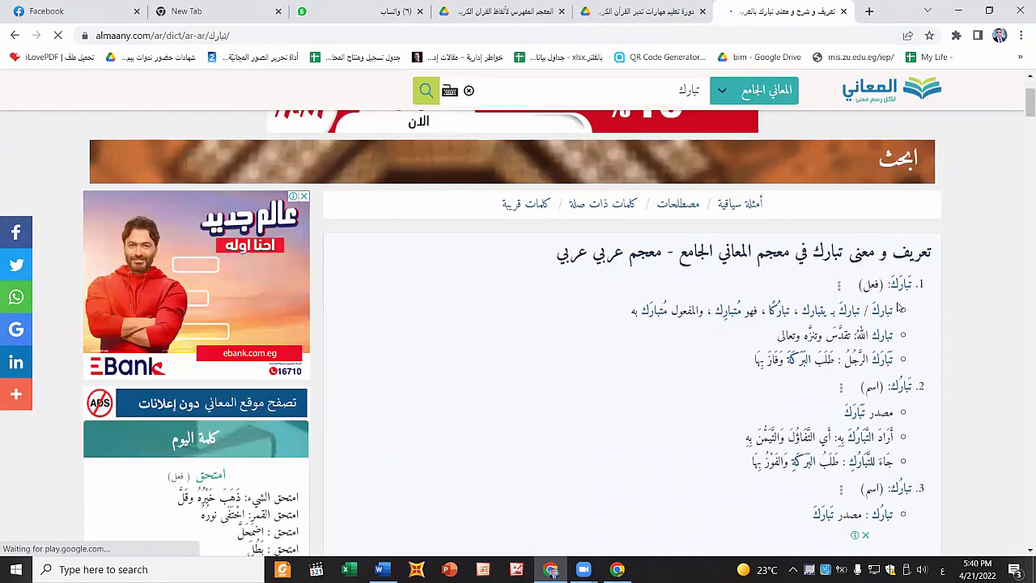
{"action": "scroll", "coordinate": [896, 289], "scroll_direction": "down", "scroll_amount": 2}
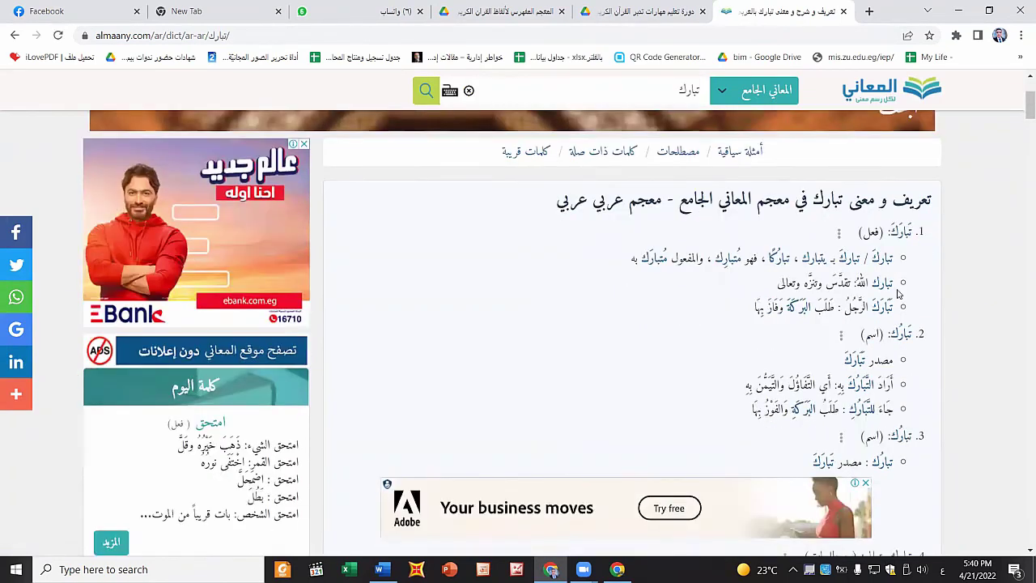
{"action": "scroll", "coordinate": [897, 293], "scroll_direction": "down", "scroll_amount": 1}
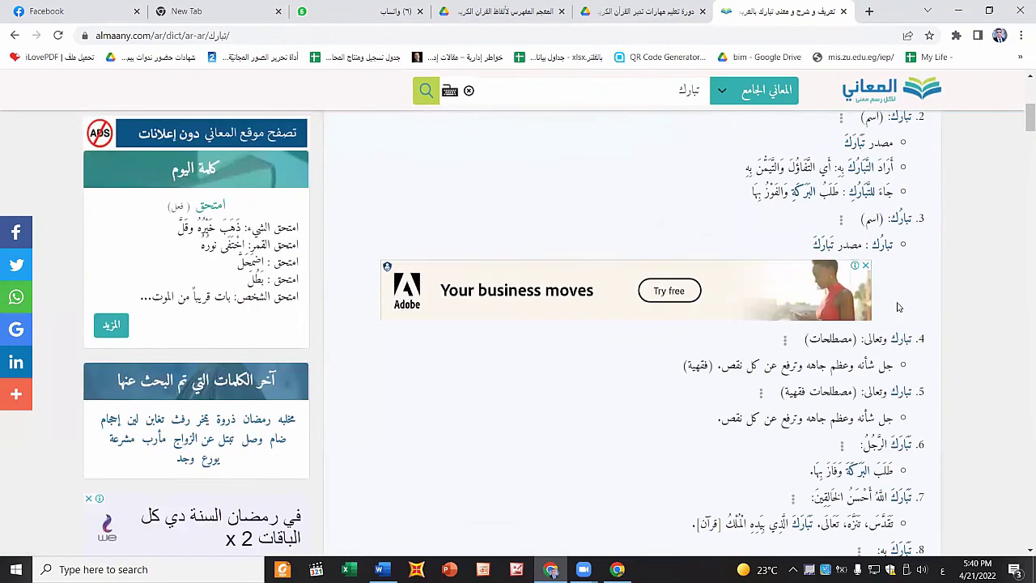
{"action": "scroll", "coordinate": [900, 343], "scroll_direction": "down", "scroll_amount": 2}
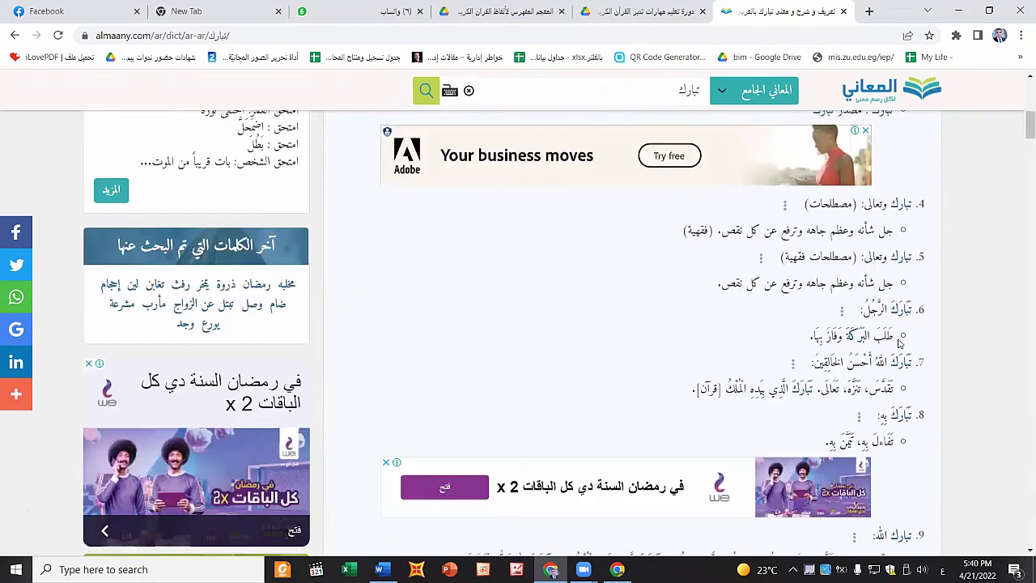
{"action": "scroll", "coordinate": [900, 344], "scroll_direction": "down", "scroll_amount": 2}
{"action": "scroll", "coordinate": [902, 345], "scroll_direction": "down", "scroll_amount": 1}
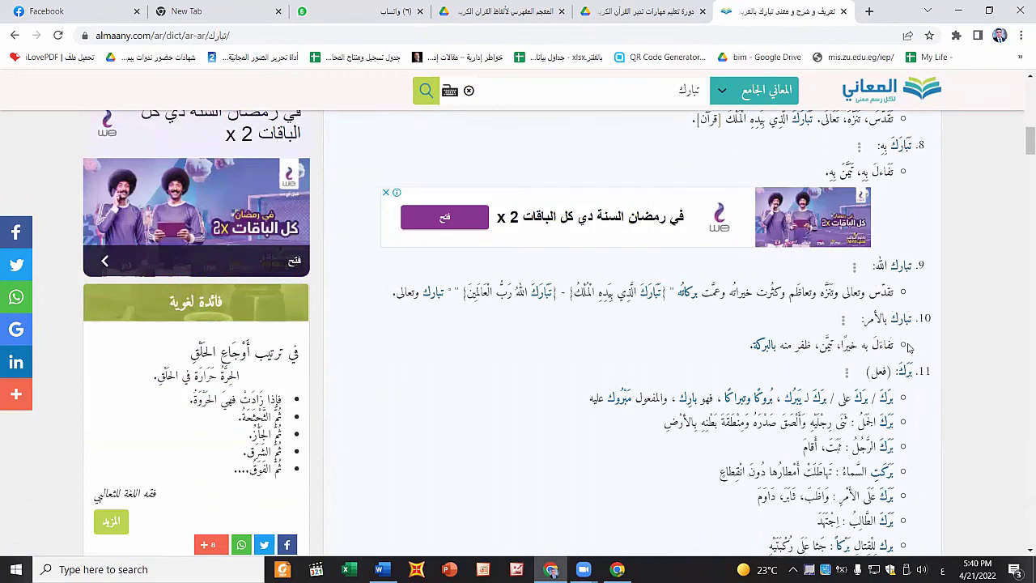
{"action": "scroll", "coordinate": [907, 346], "scroll_direction": "down", "scroll_amount": 1}
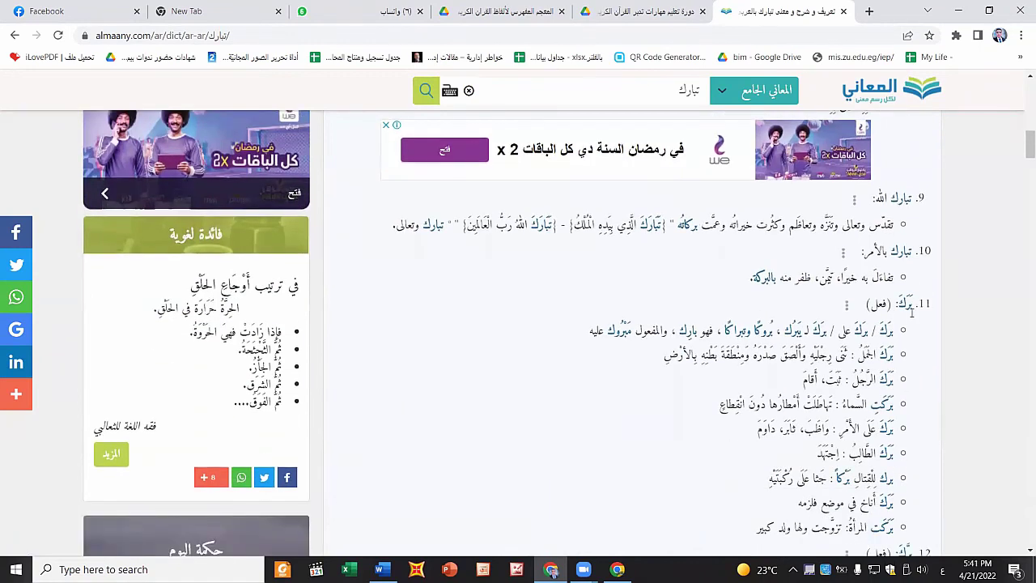
{"action": "left_click", "coordinate": [847, 308]}
{"action": "scroll", "coordinate": [905, 320], "scroll_direction": "up", "scroll_amount": 5}
{"action": "scroll", "coordinate": [886, 222], "scroll_direction": "up", "scroll_amount": 3}
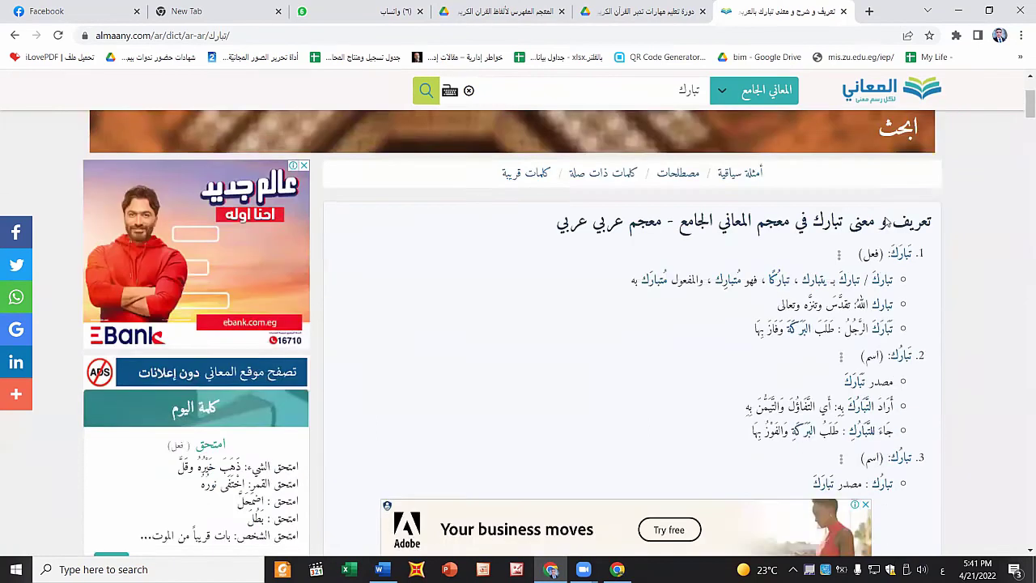
{"action": "scroll", "coordinate": [886, 222], "scroll_direction": "up", "scroll_amount": 2}
Step: Look up العاديات in Almaany's search box and view its definition
{"action": "left_click_drag", "start_coordinate": [688, 295], "coordinate": [665, 296]}
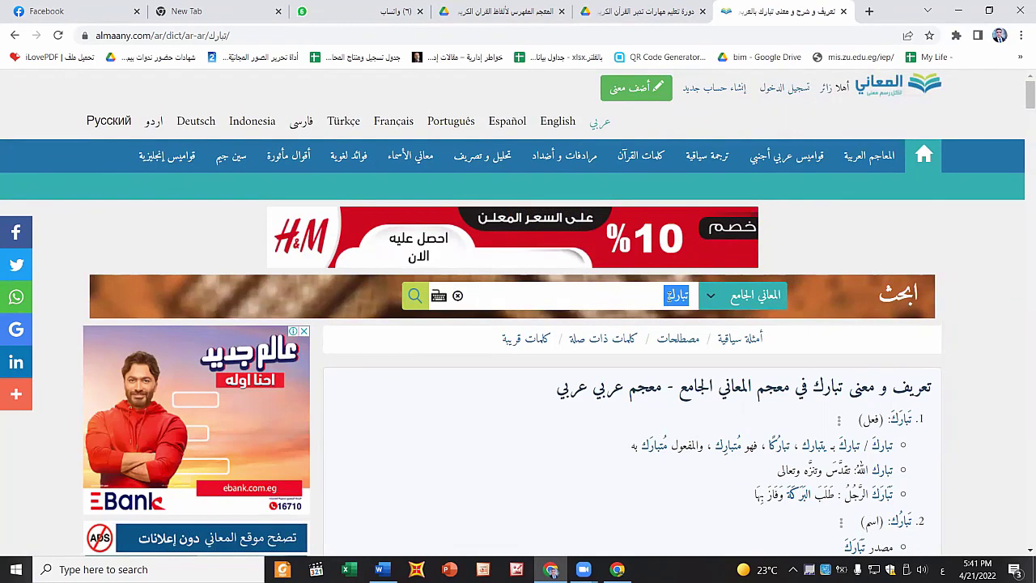
{"action": "type", "text": "العا"}
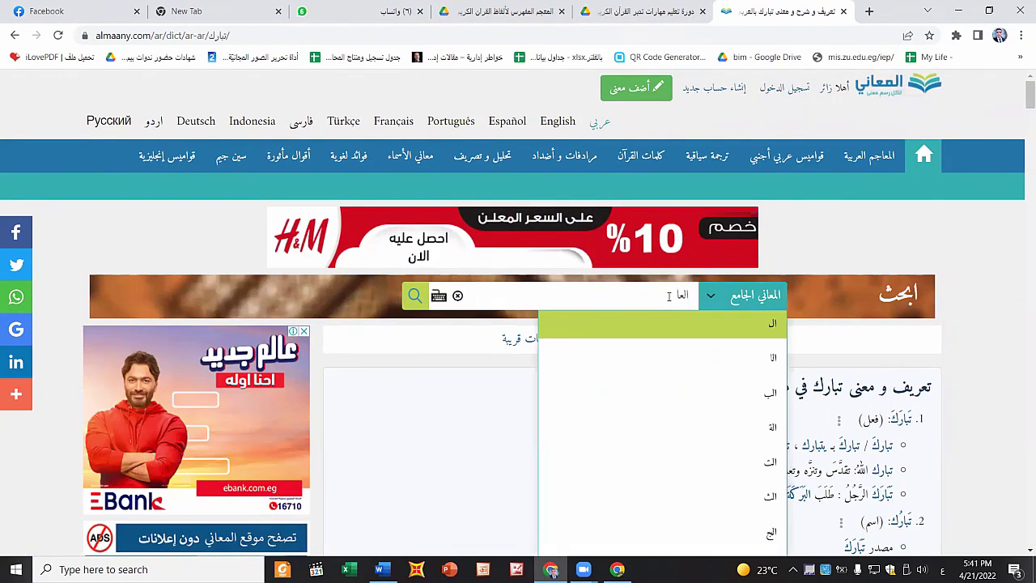
{"action": "type", "text": "ديات"}
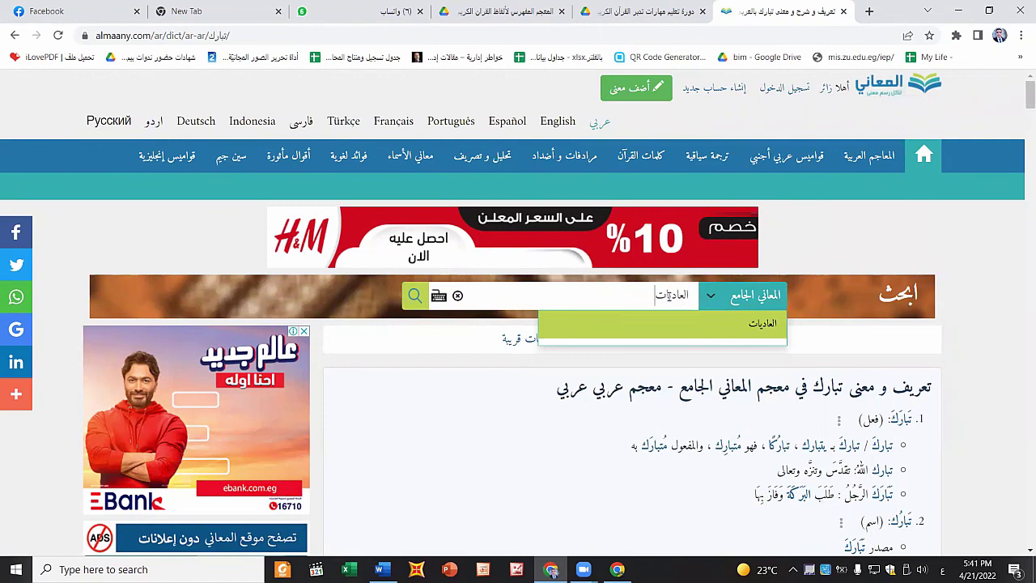
{"action": "left_click", "coordinate": [729, 325]}
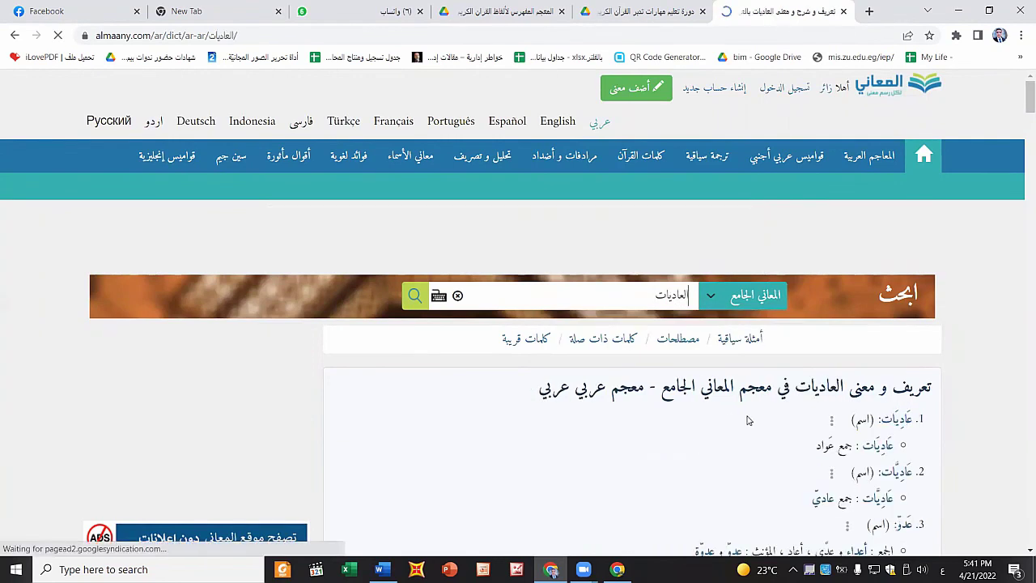
{"action": "scroll", "coordinate": [747, 420], "scroll_direction": "down", "scroll_amount": 2}
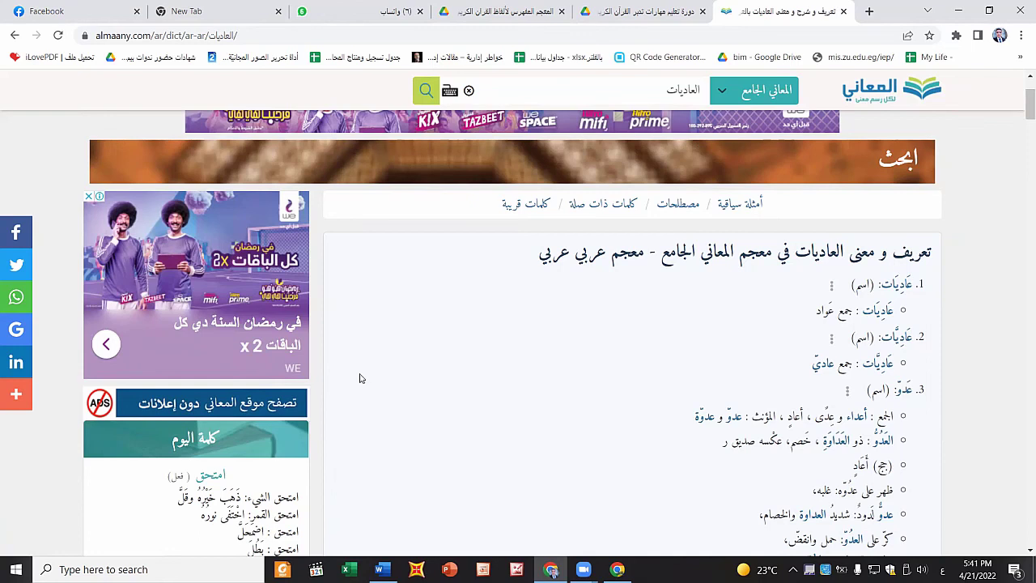
Step: Bring the Word Document1 window with the Isti'adha heading back to the front
{"action": "left_click", "coordinate": [380, 569]}
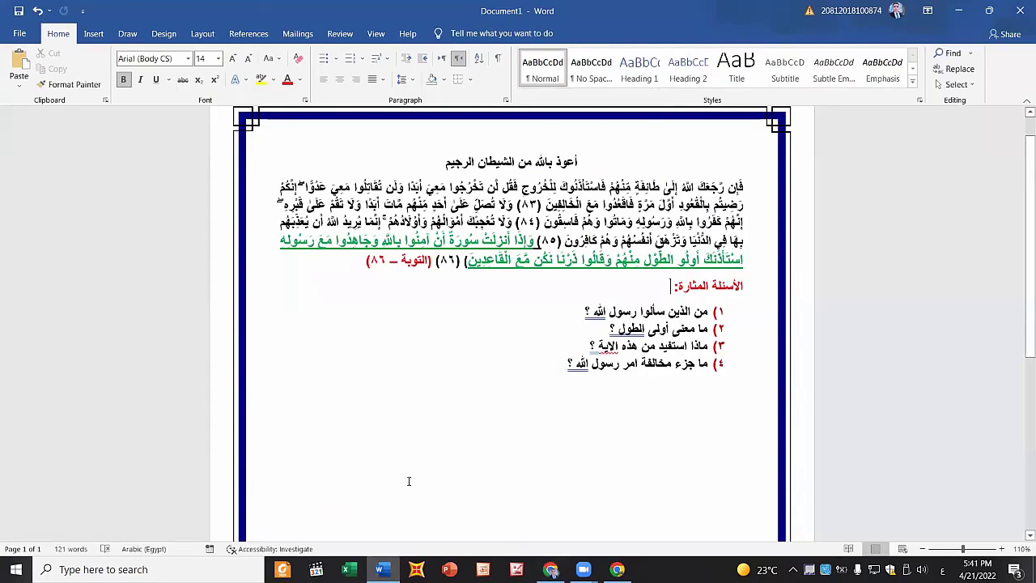